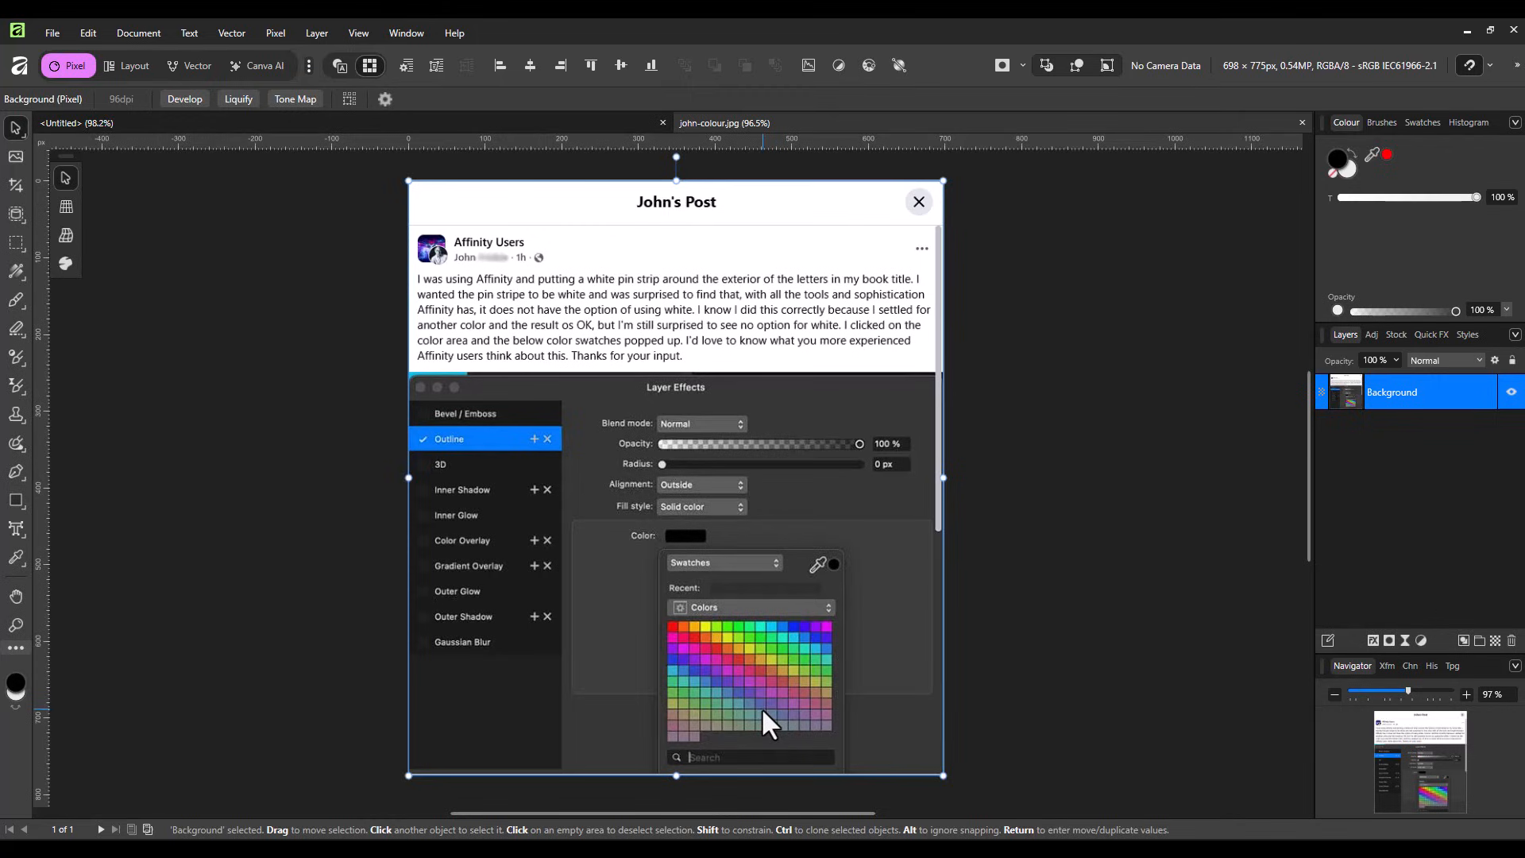
Step: Switch to the untitled document and add the artistic text "Affinity" in Arial at about 99 pt across the page's upper half
click(296, 123)
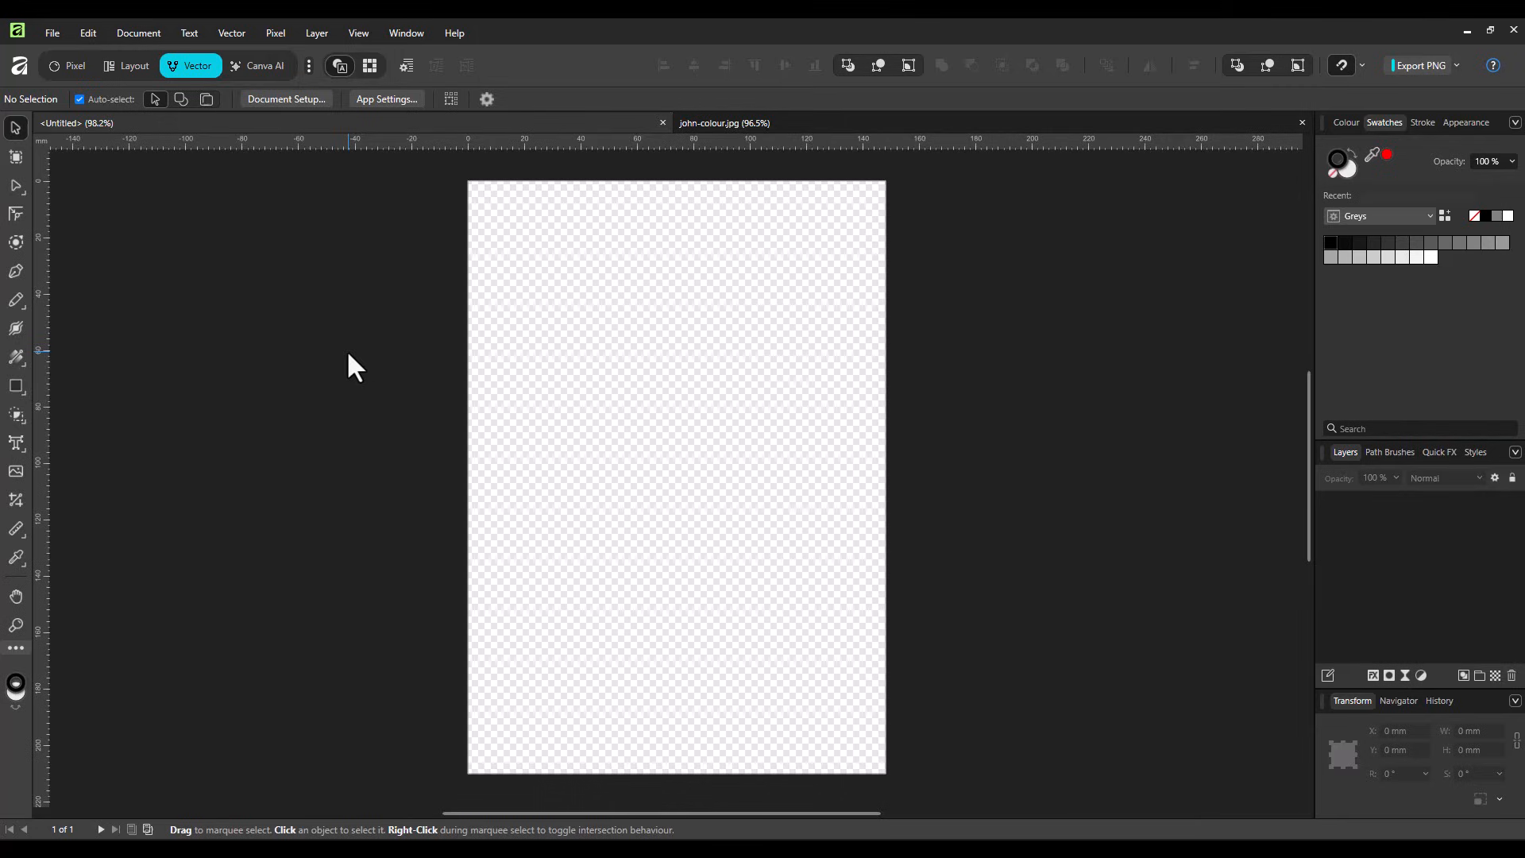
click(1345, 122)
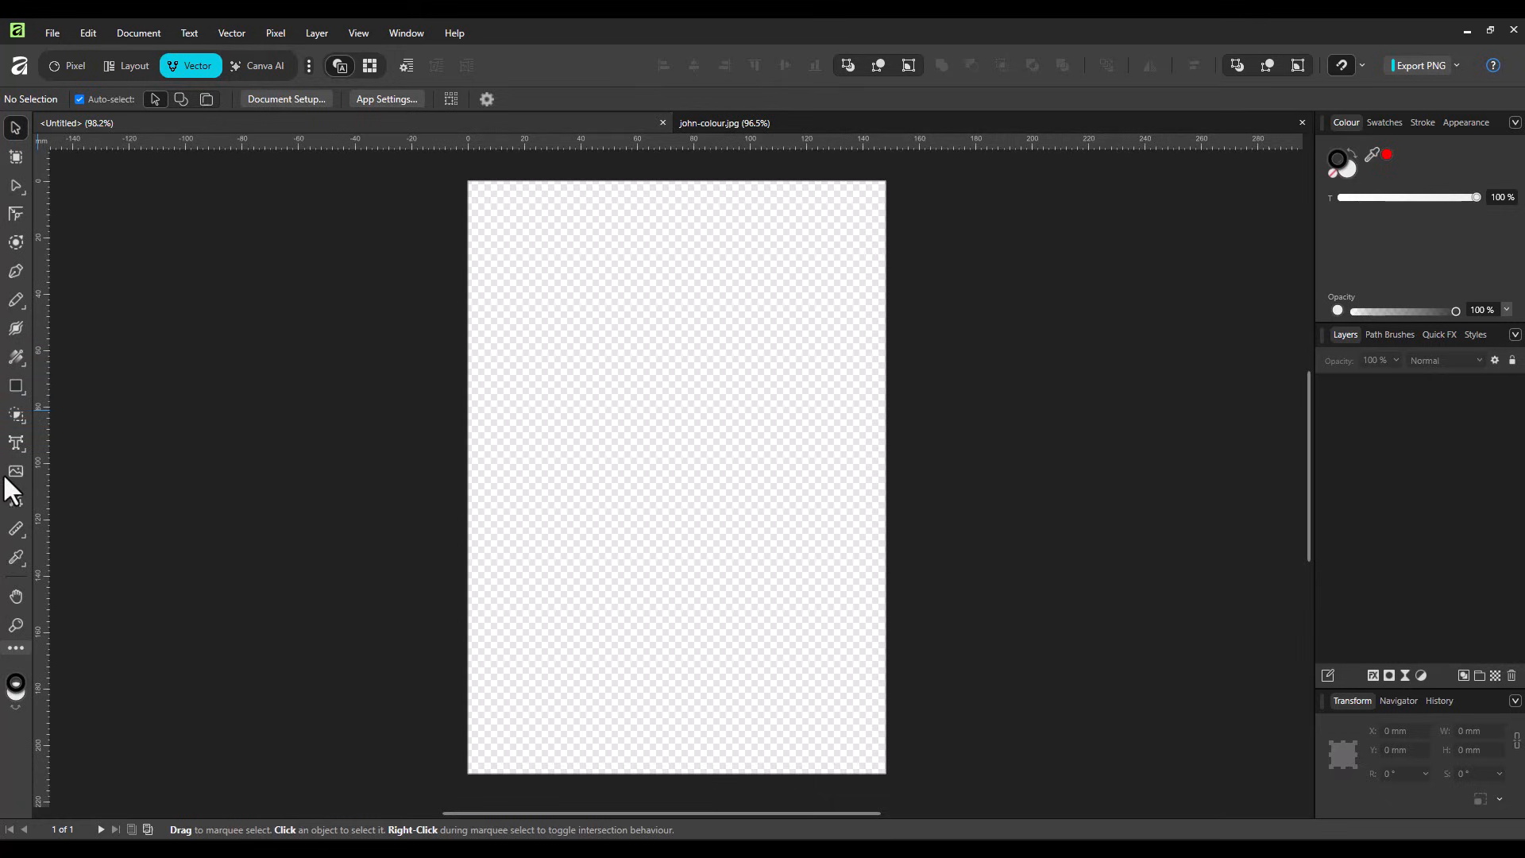
click(16, 441)
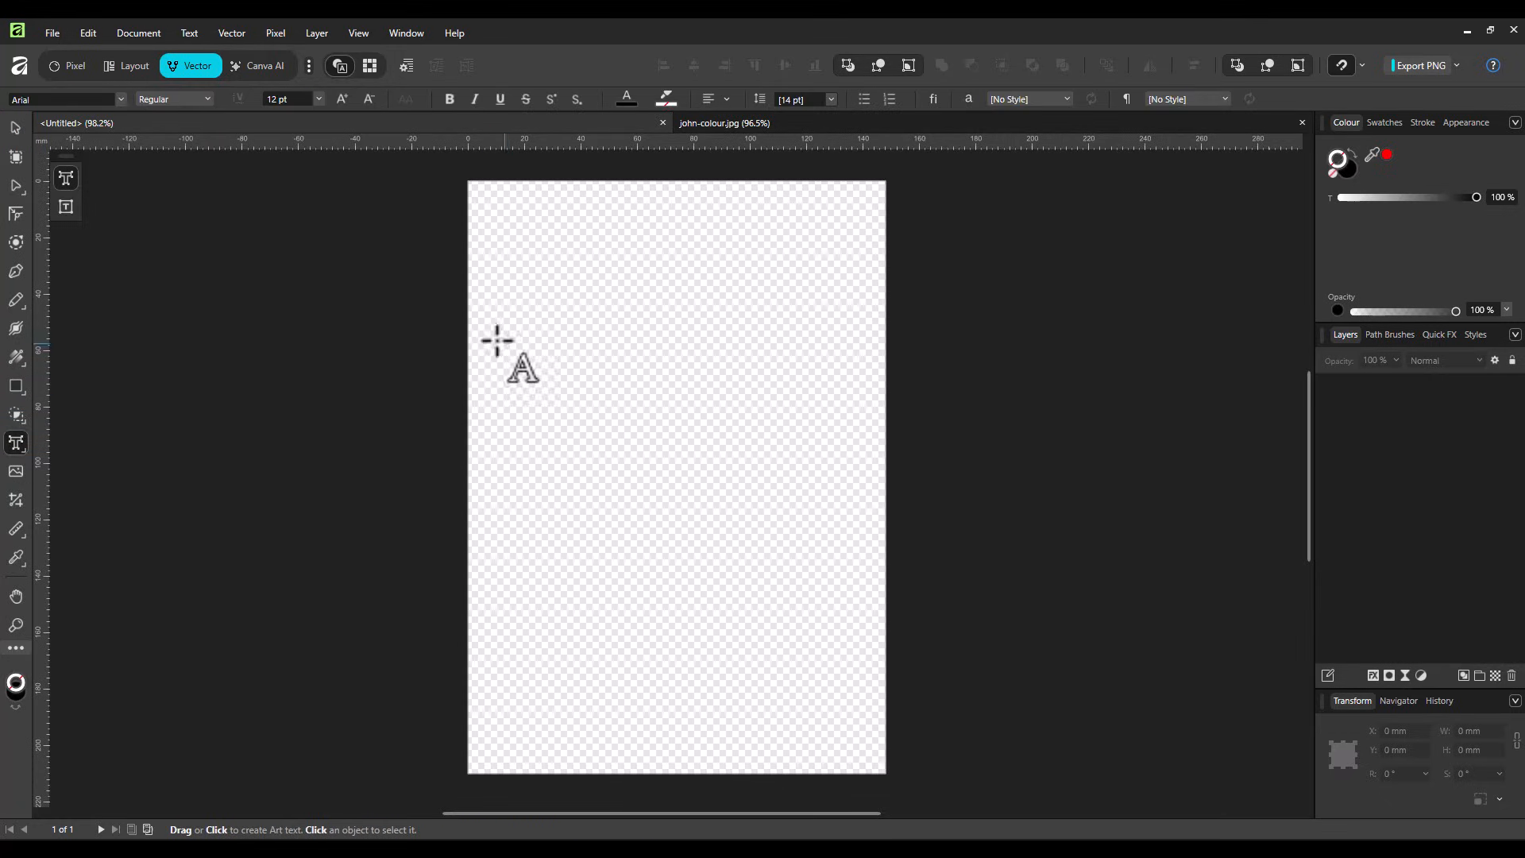
drag(492, 345, 491, 401)
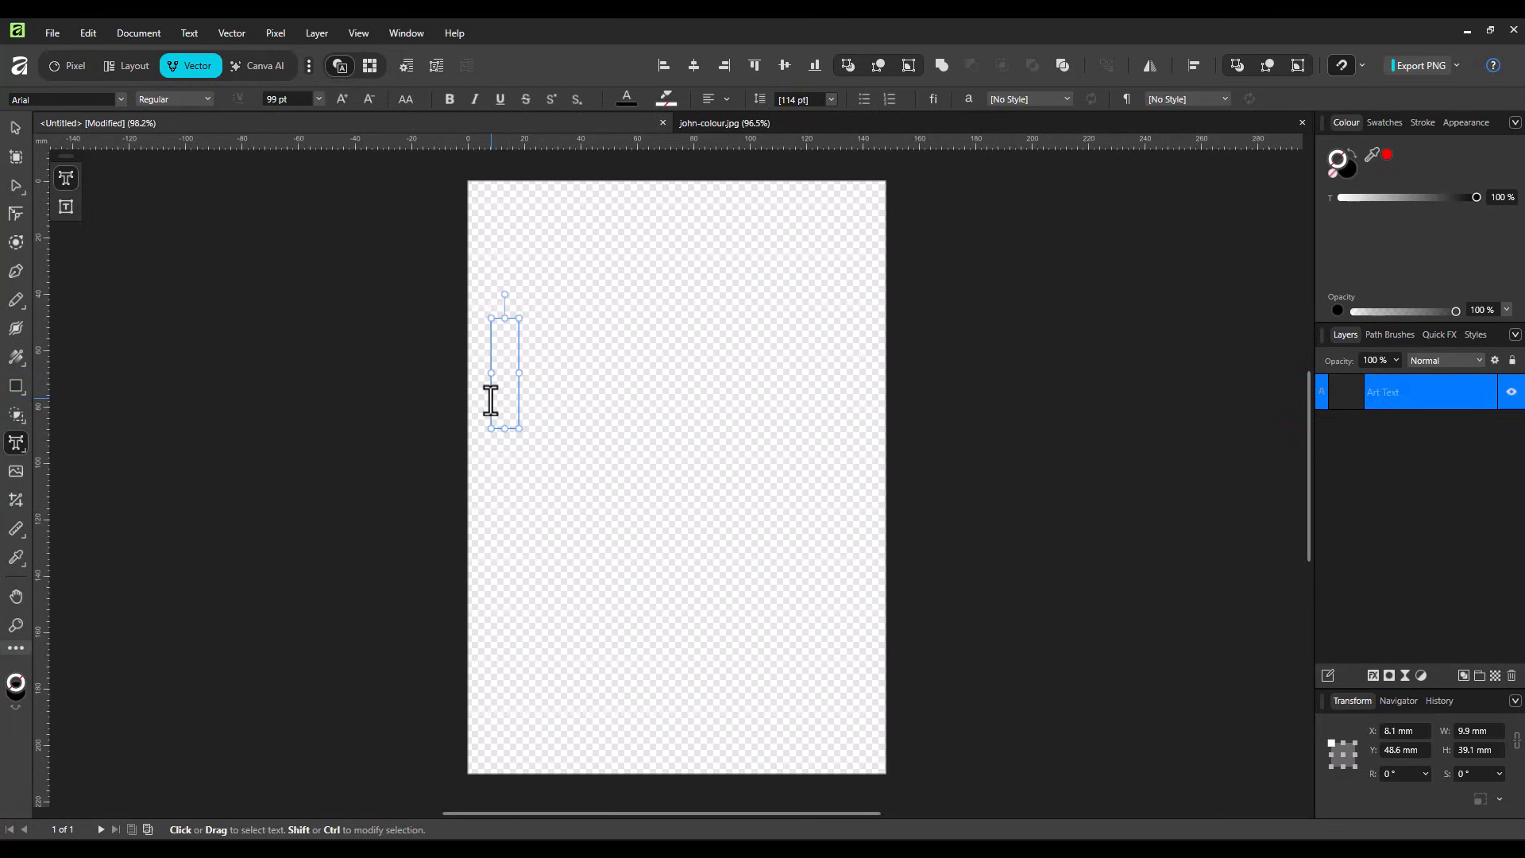
text(Affinity)
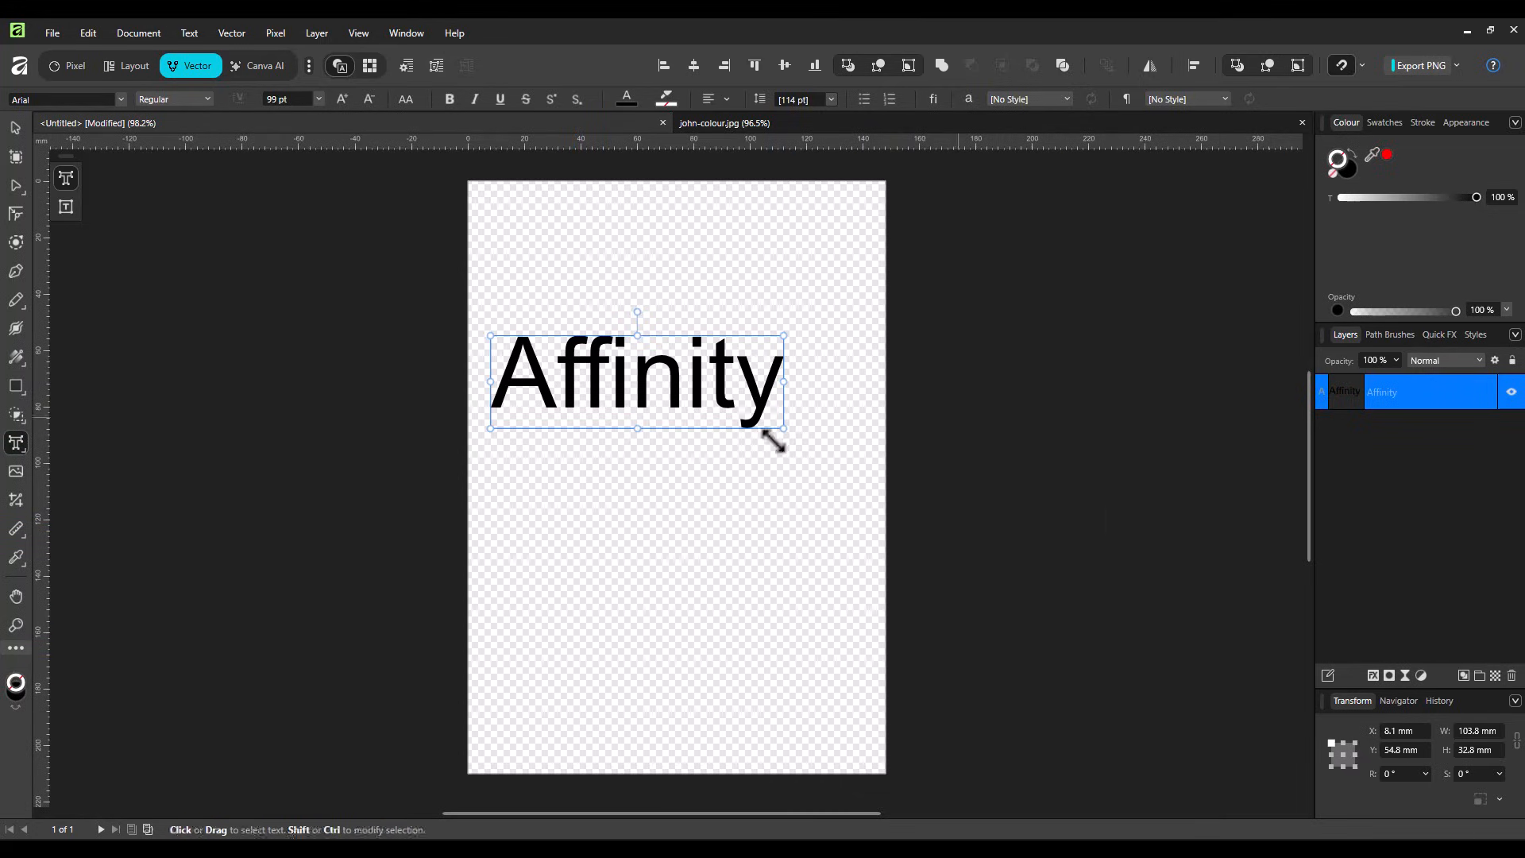
Step: Add a pixel layer beneath the Affinity text and fill it with a solid blue-violet swatch from the Colours palette
click(1495, 674)
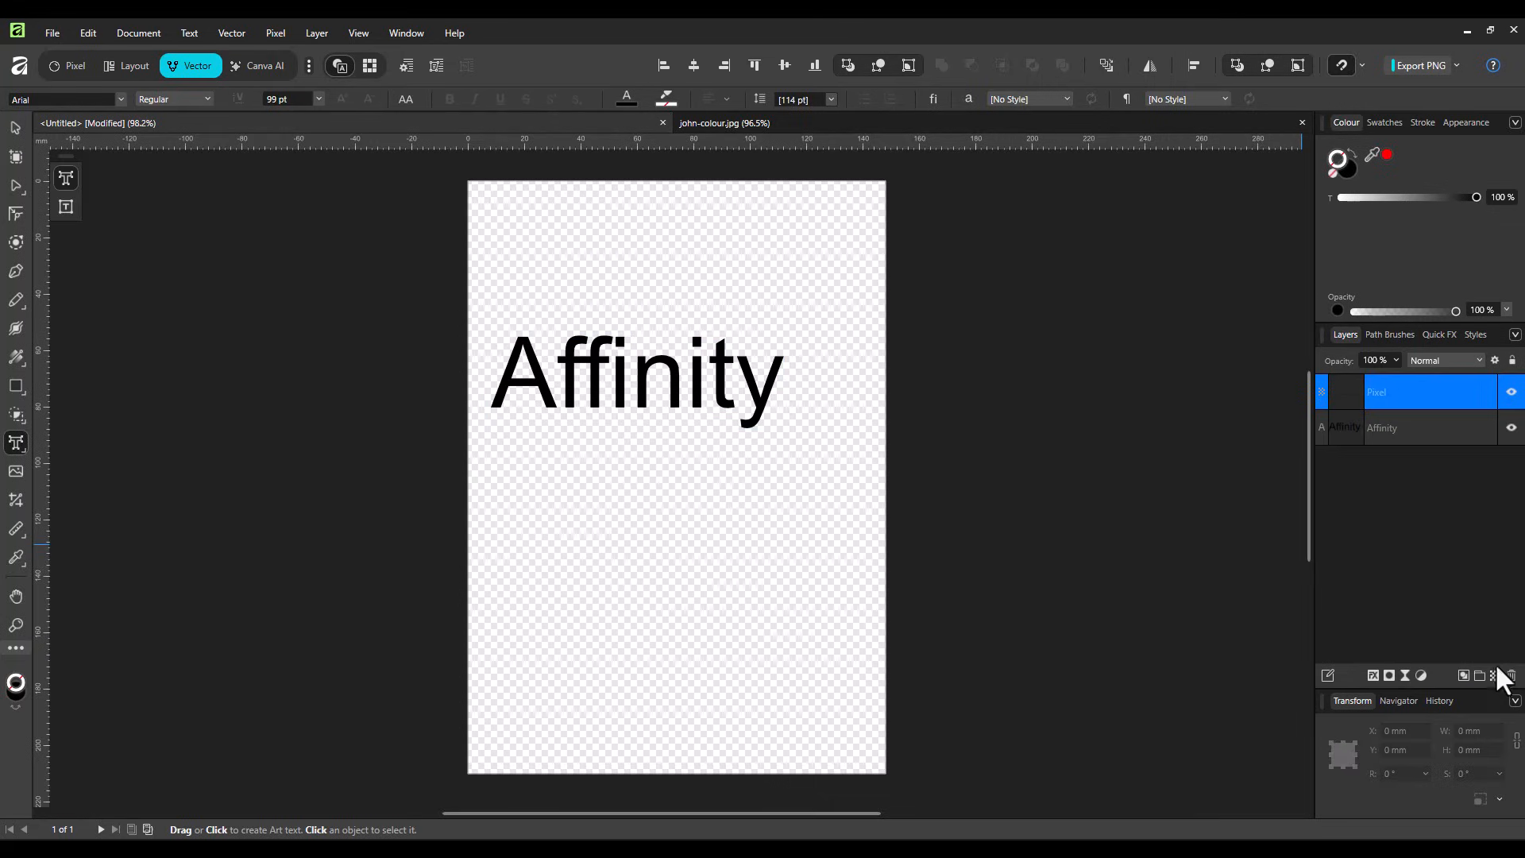
drag(1341, 380, 1365, 494)
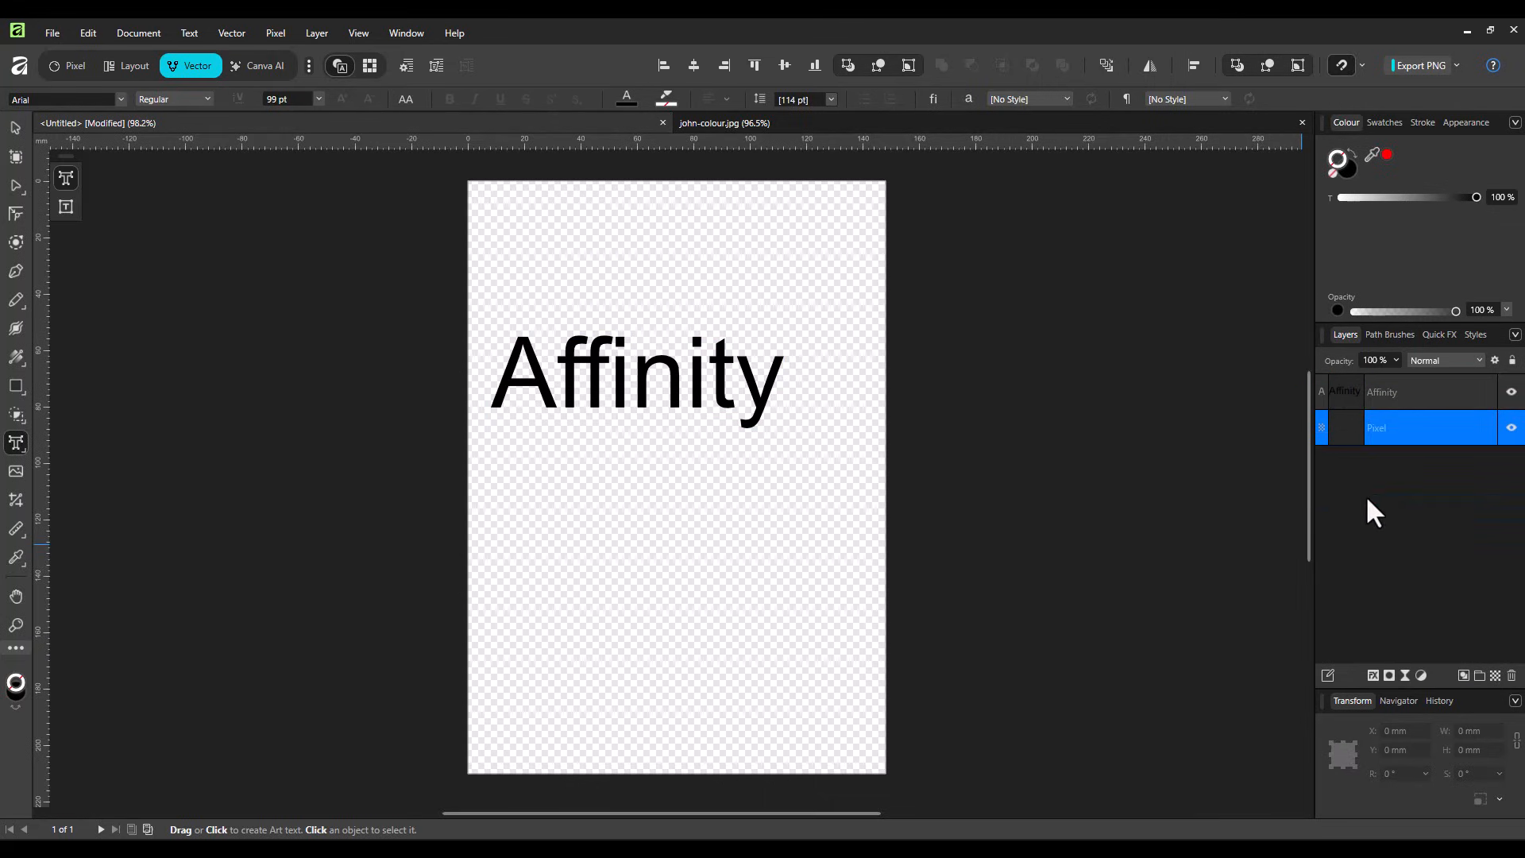
click(12, 357)
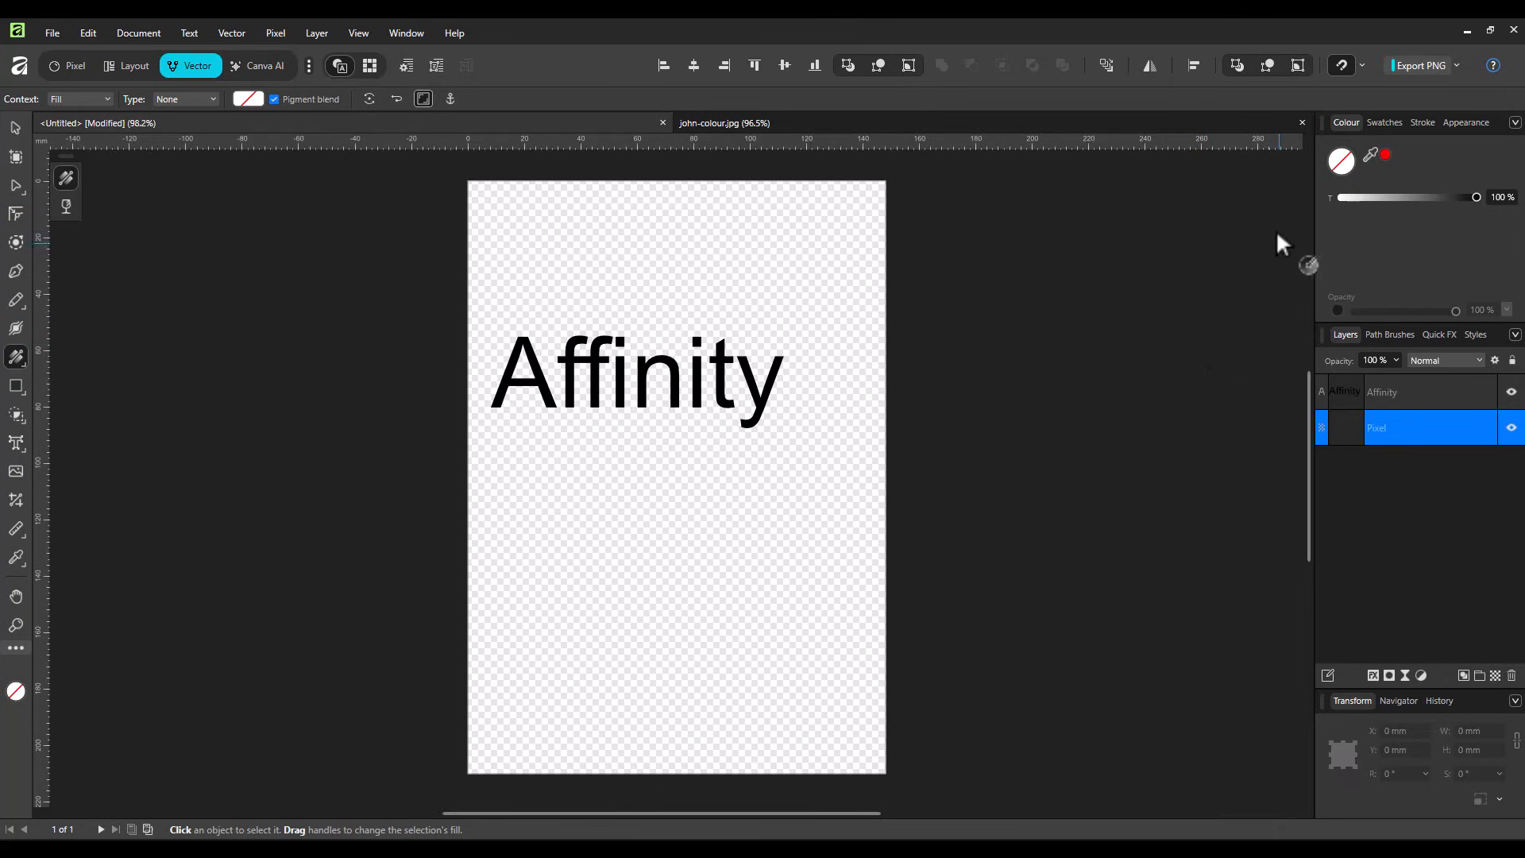
click(1381, 123)
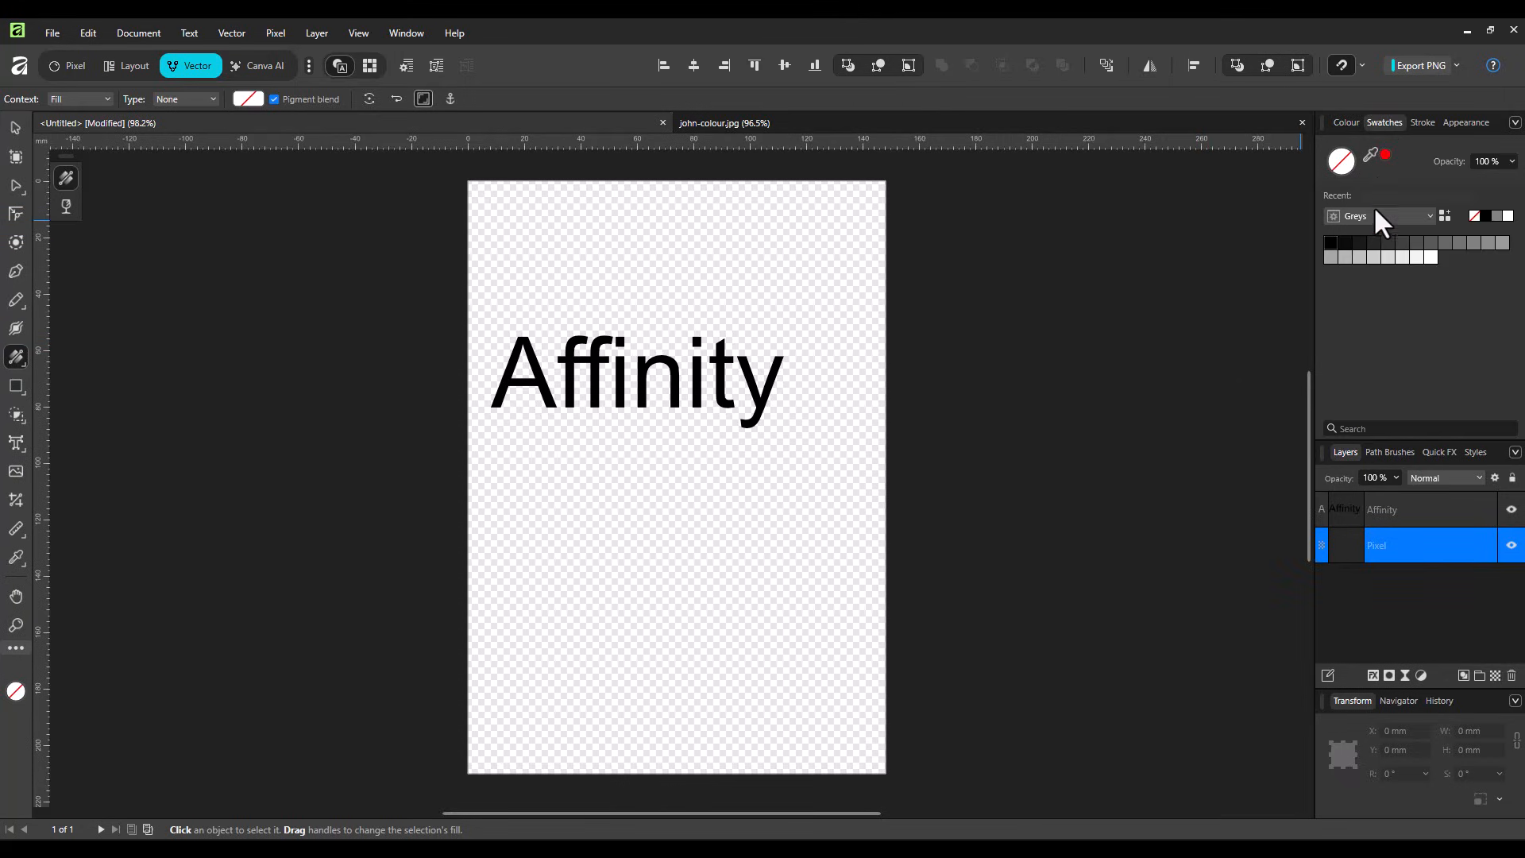
click(1427, 213)
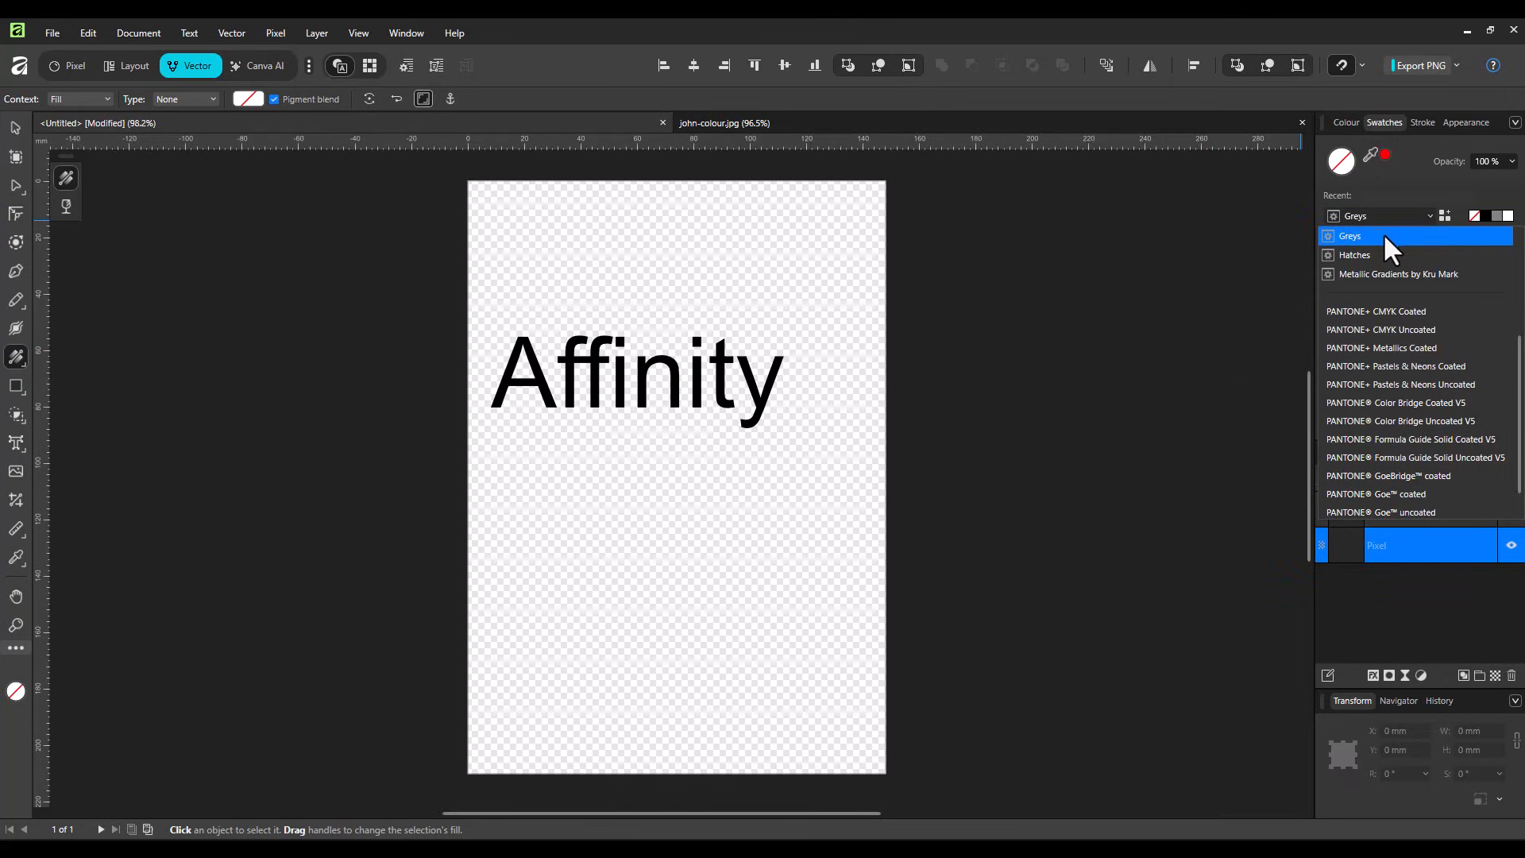
scroll(1378, 270, up, 2)
click(1354, 274)
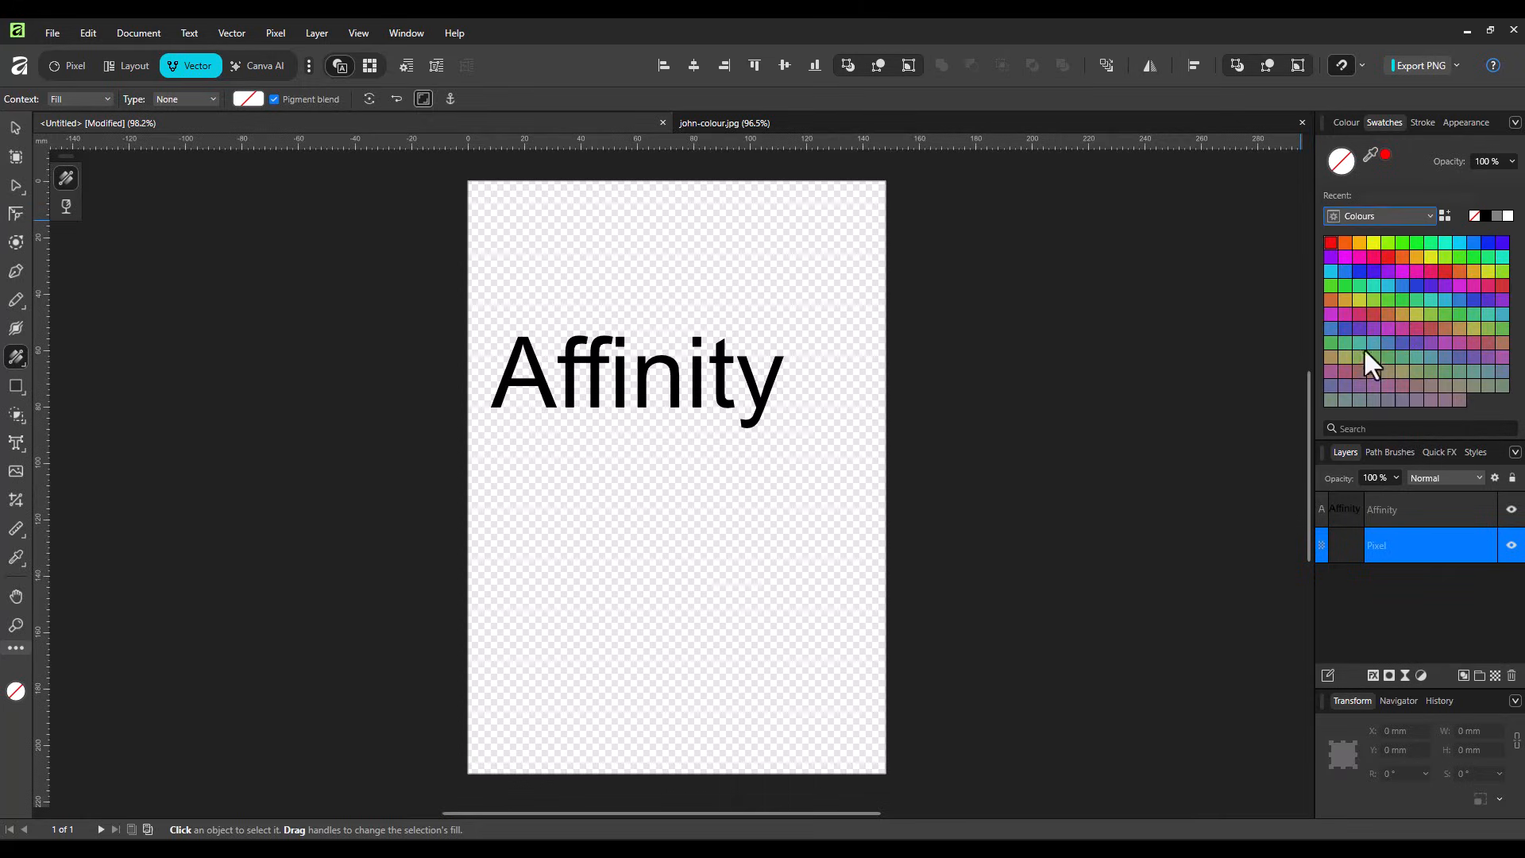
click(1374, 268)
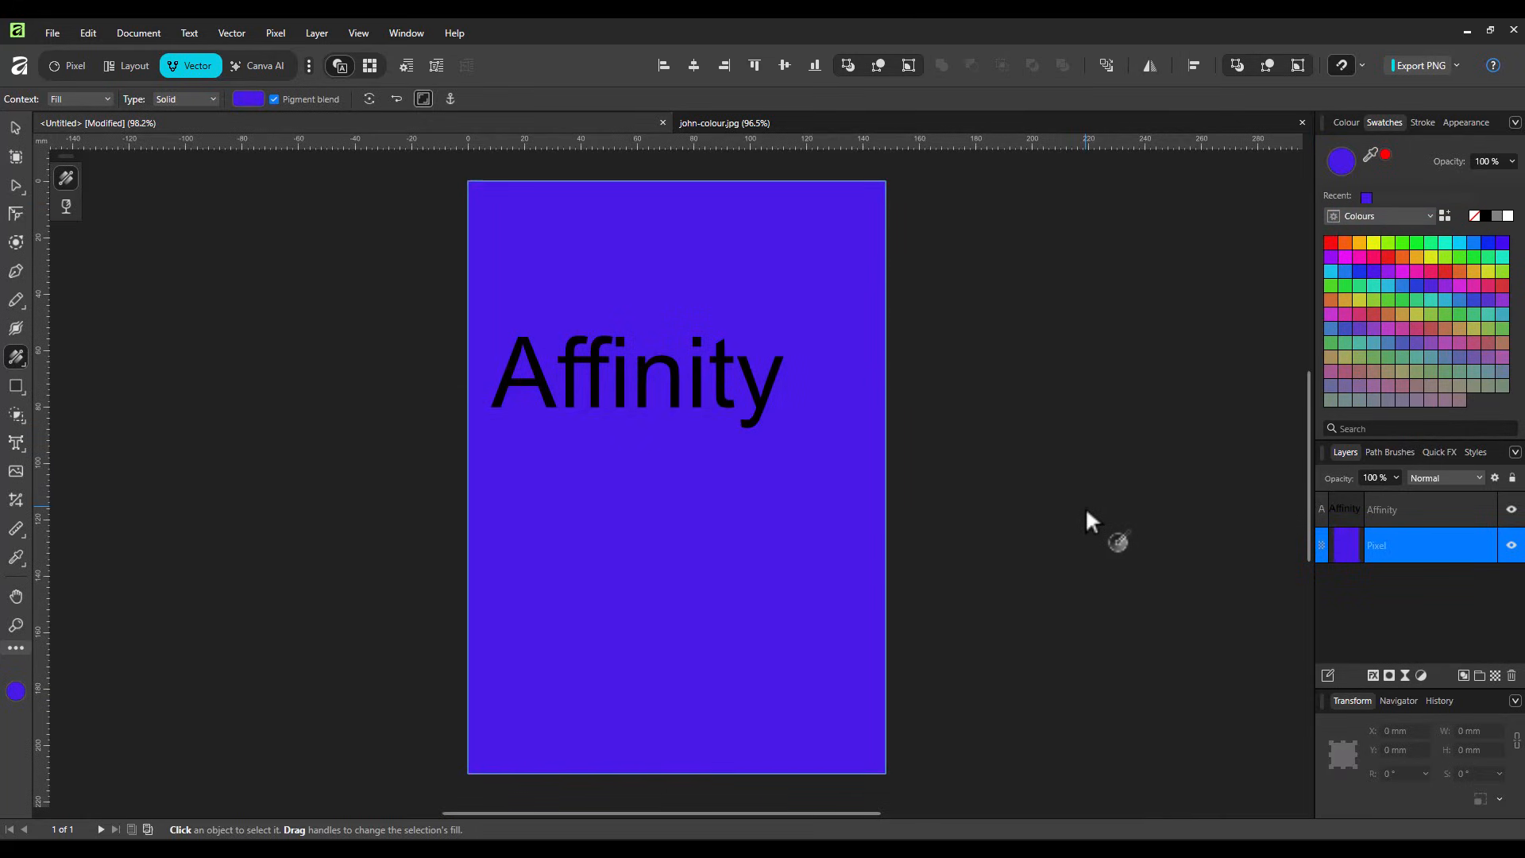
Step: Enable the Outline layer effect on the Affinity text layer, keeping the effects dialog clear of the text
click(1367, 511)
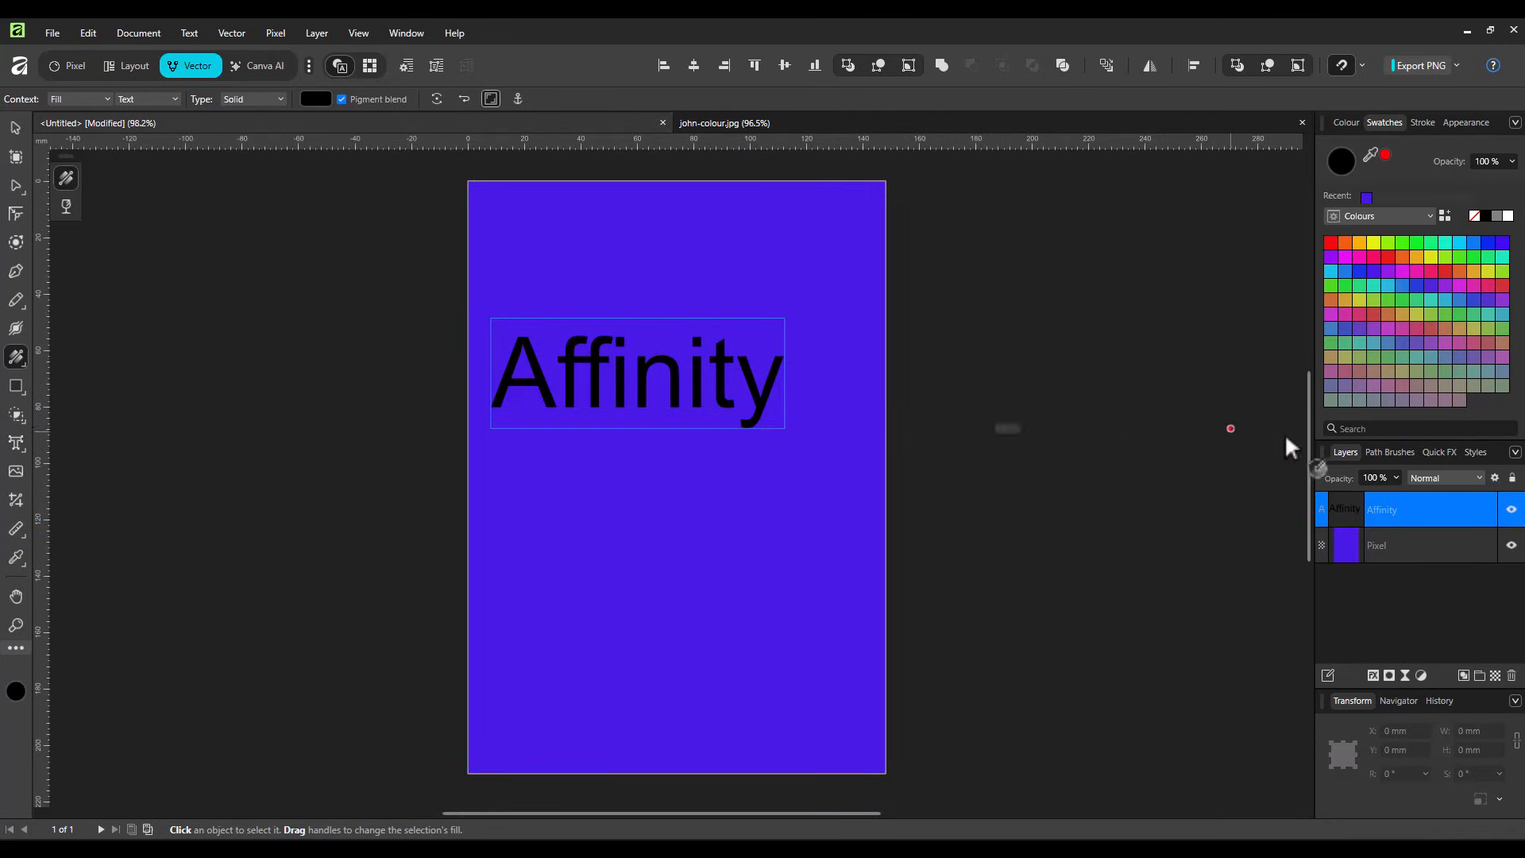
click(1349, 127)
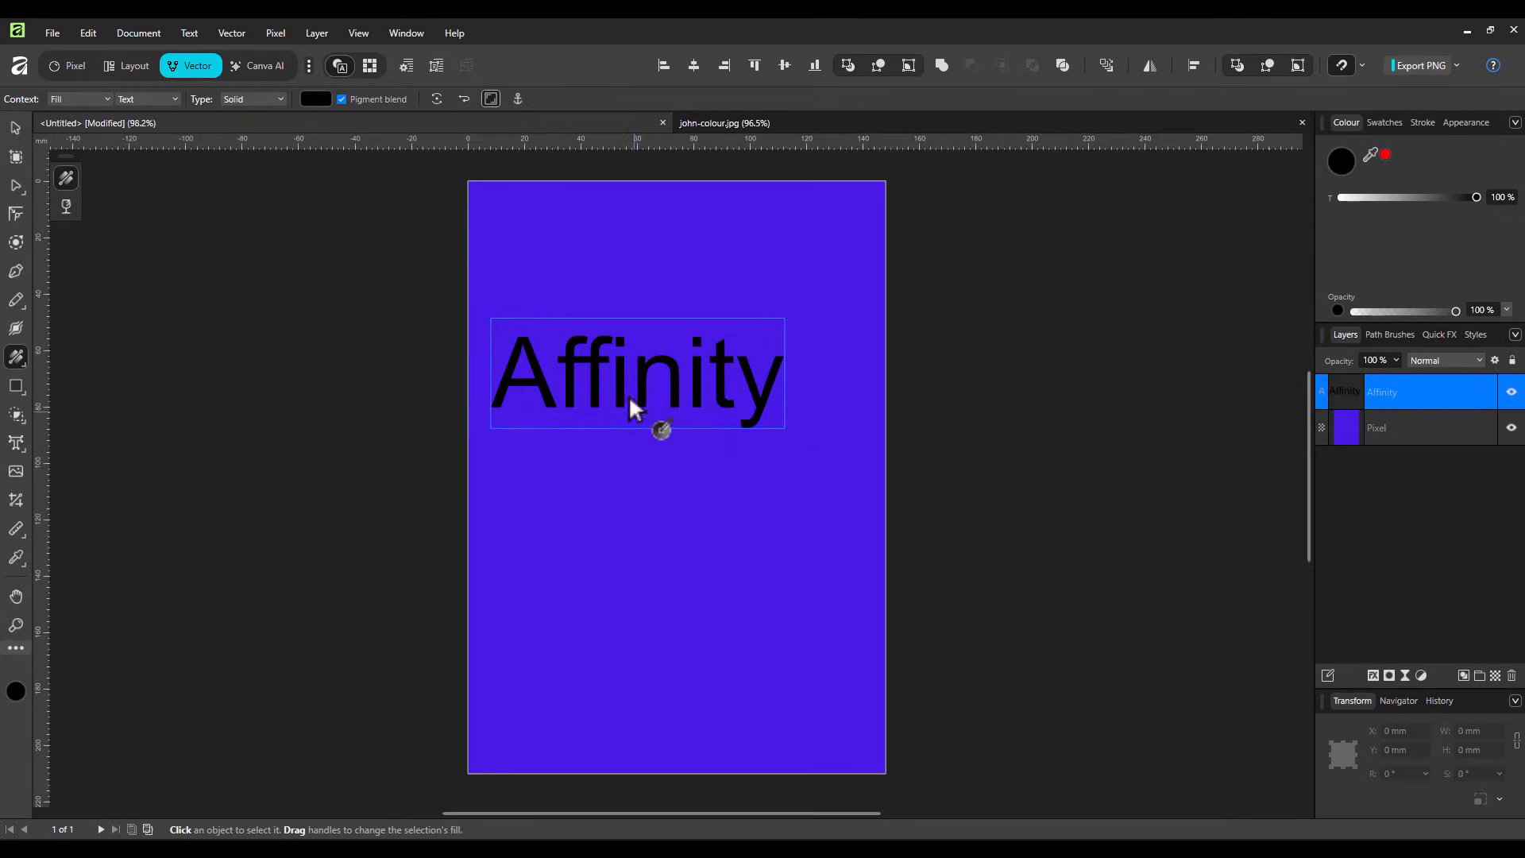
click(1373, 676)
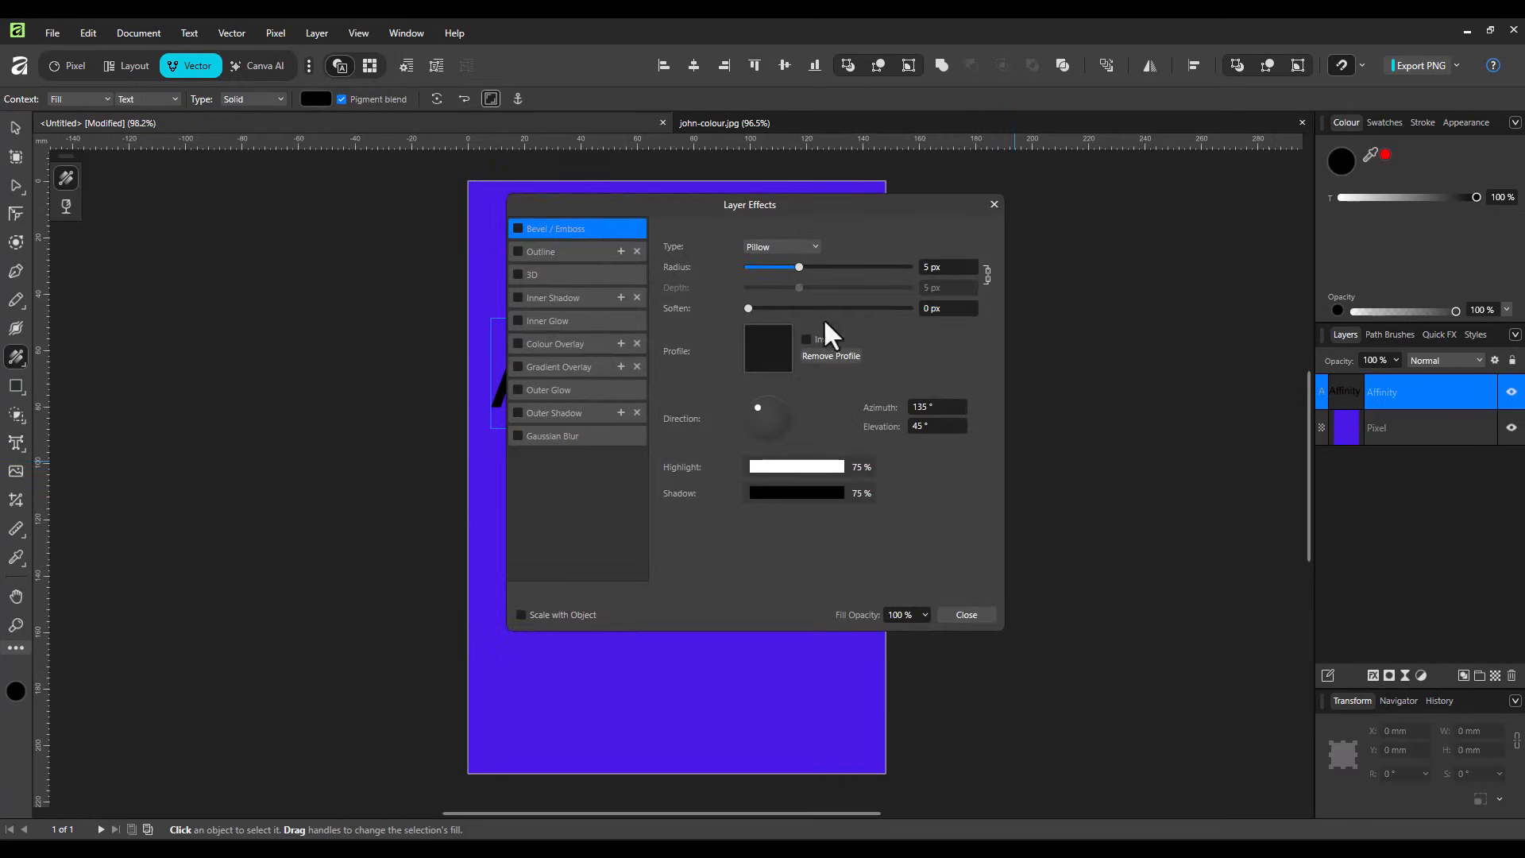
drag(734, 198, 1059, 198)
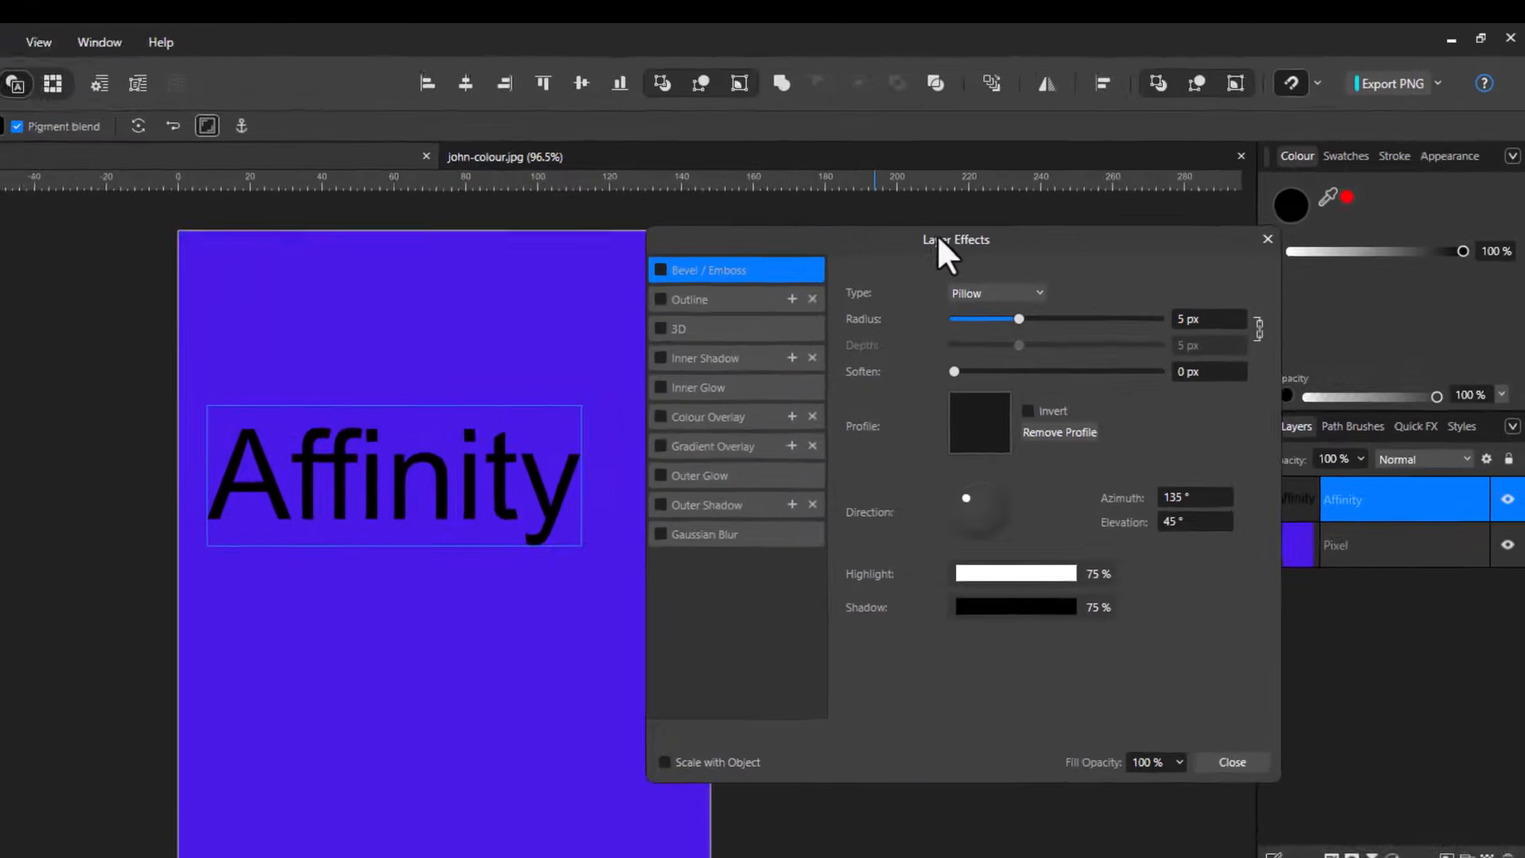
click(664, 313)
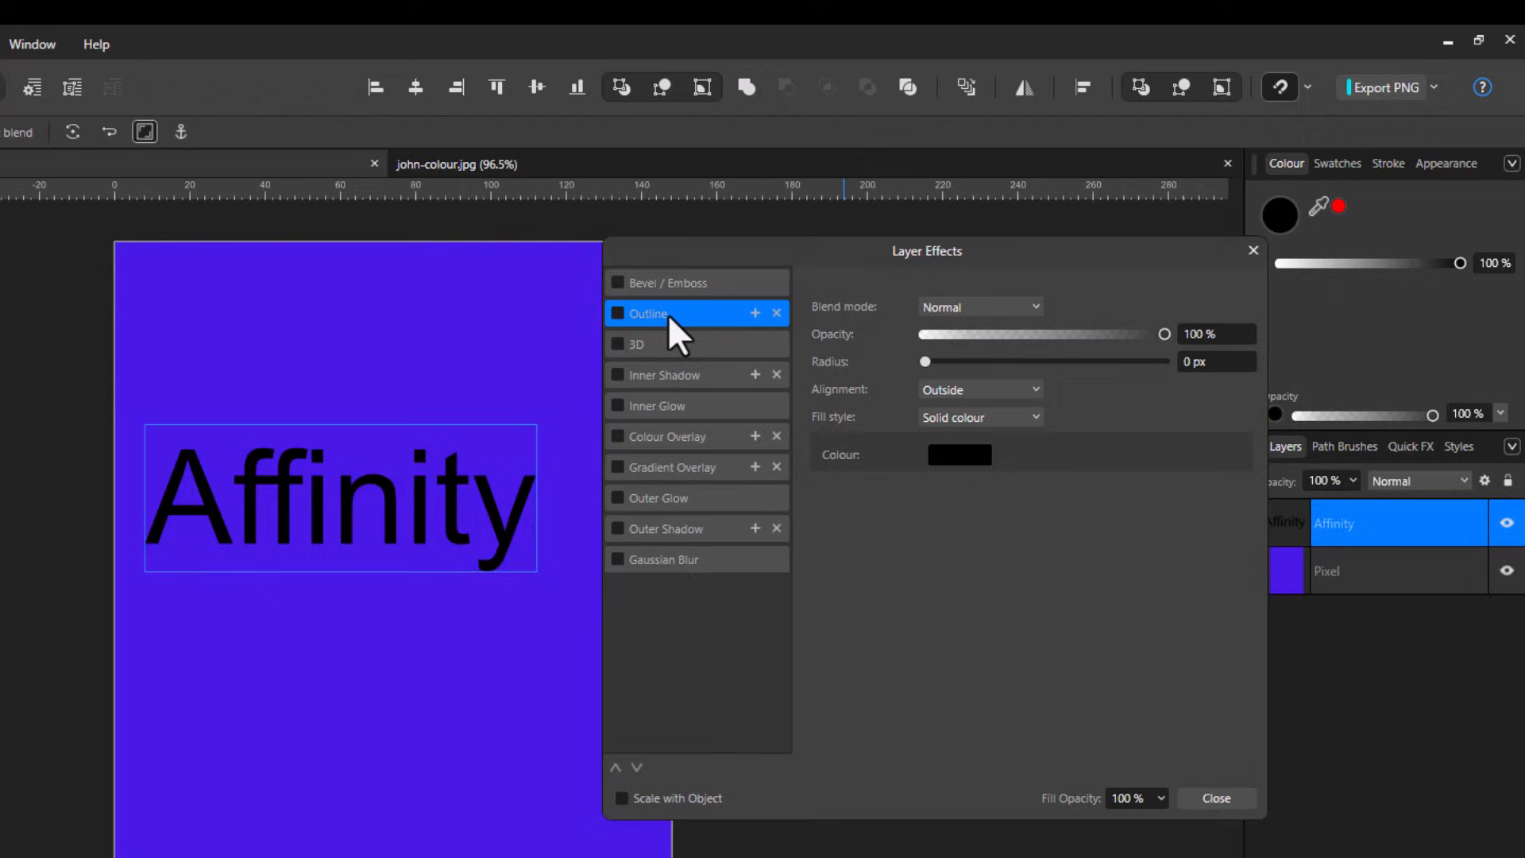
click(617, 313)
Step: Set the text outline's colour to white from the Greys swatches and its radius to 4.4 px
click(964, 456)
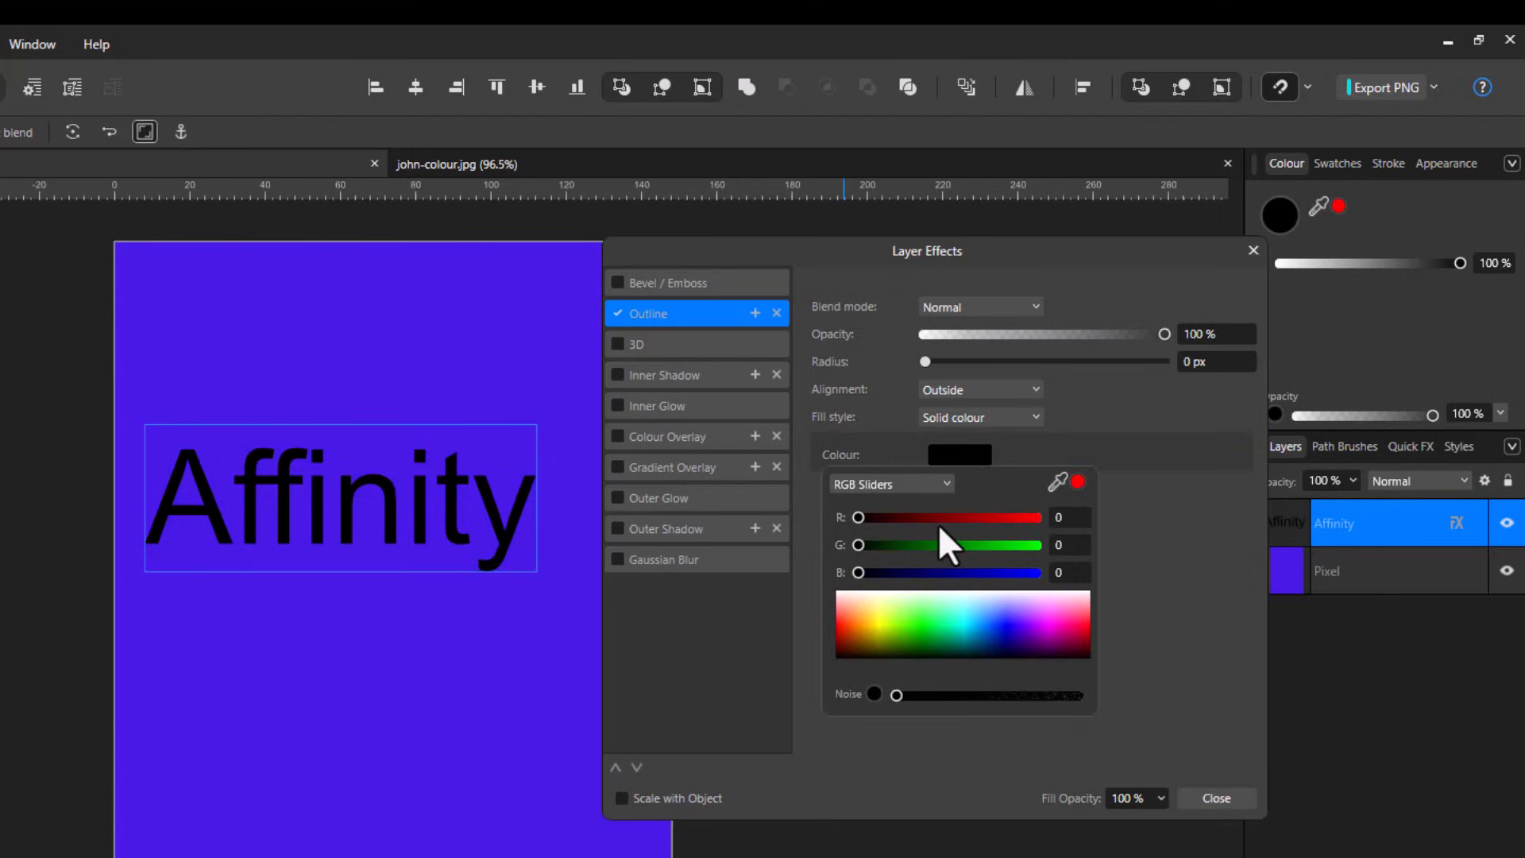
click(945, 482)
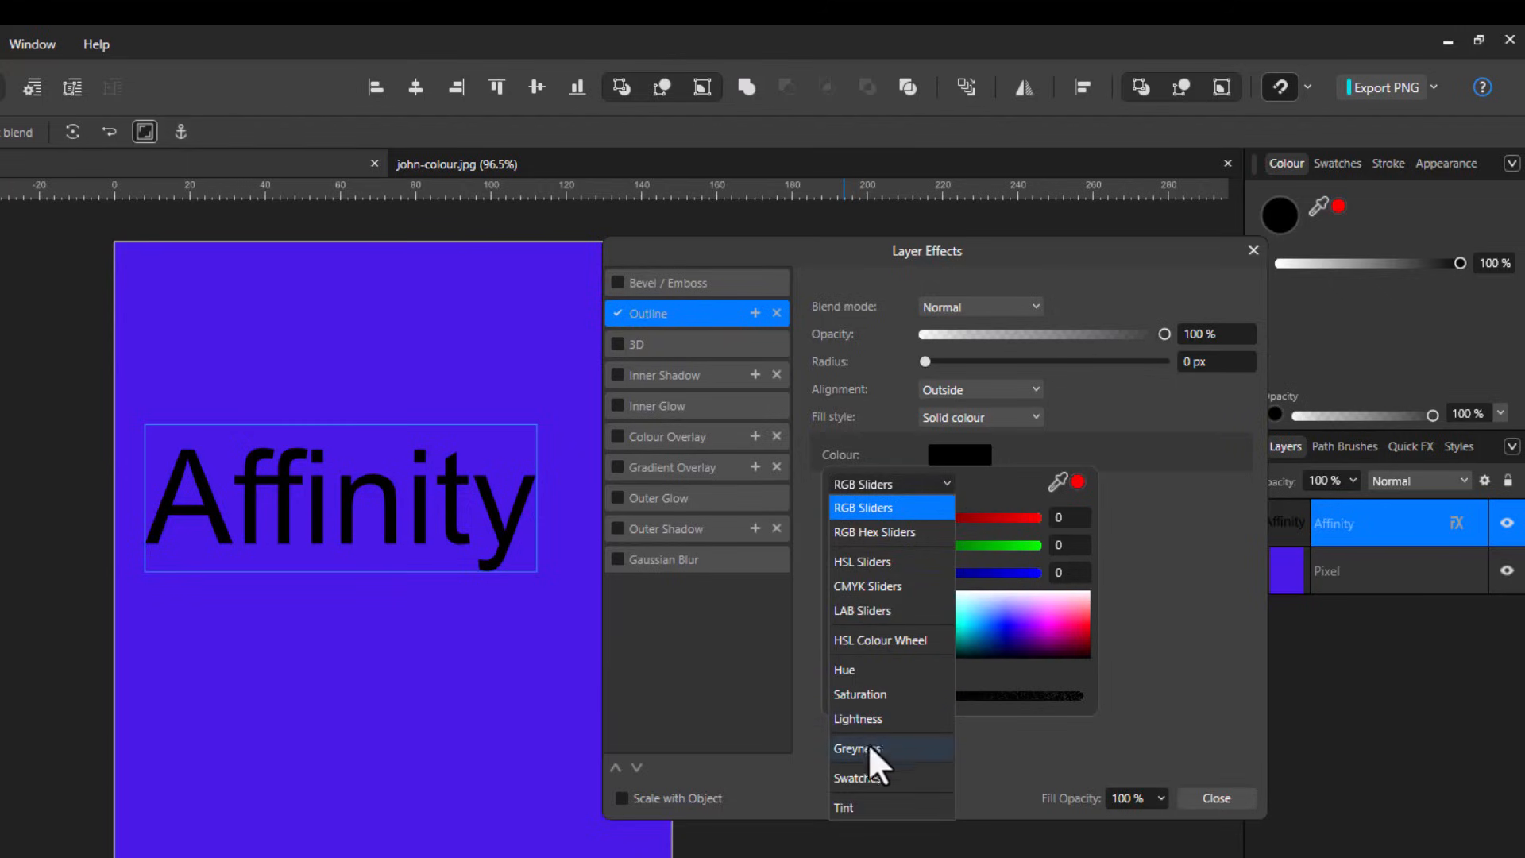
click(861, 777)
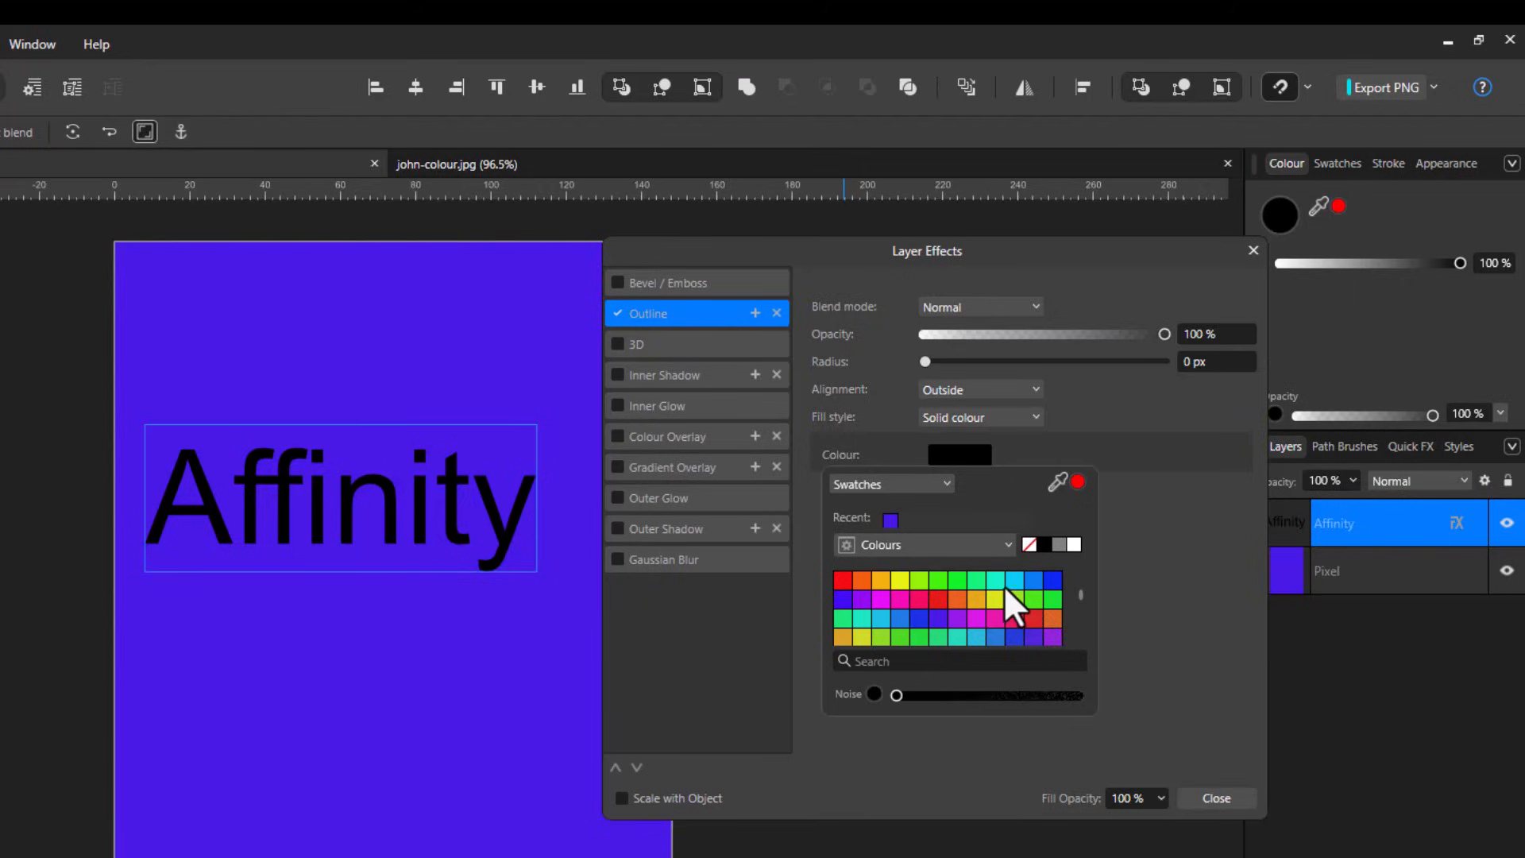
scroll(1017, 610, down, 1)
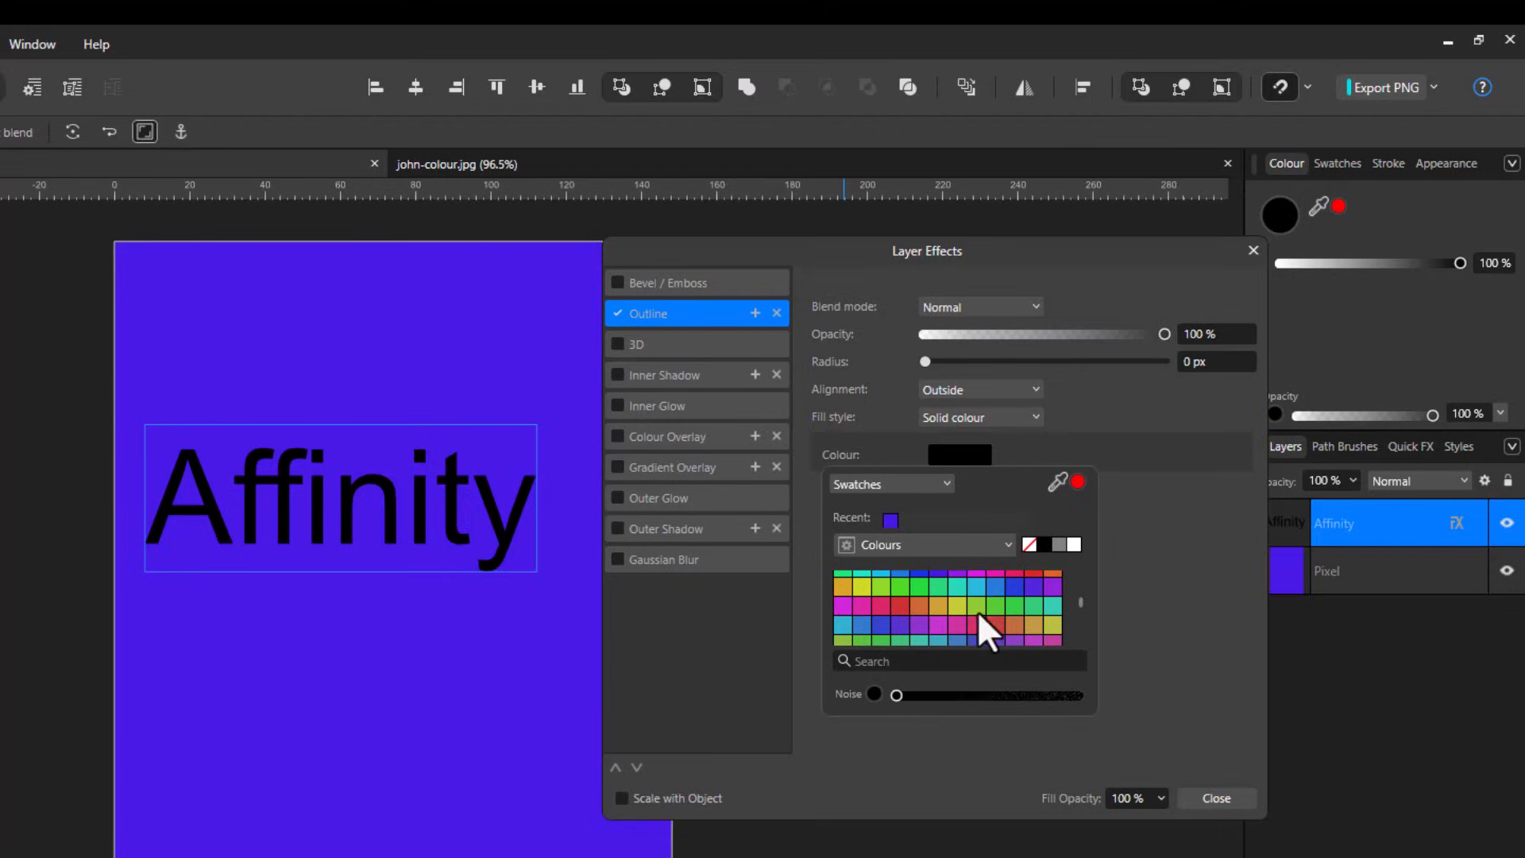
mouse_move(1080, 602)
mouse_down()
mouse_move(1080, 583)
mouse_move(1078, 618)
mouse_move(1078, 588)
mouse_up()
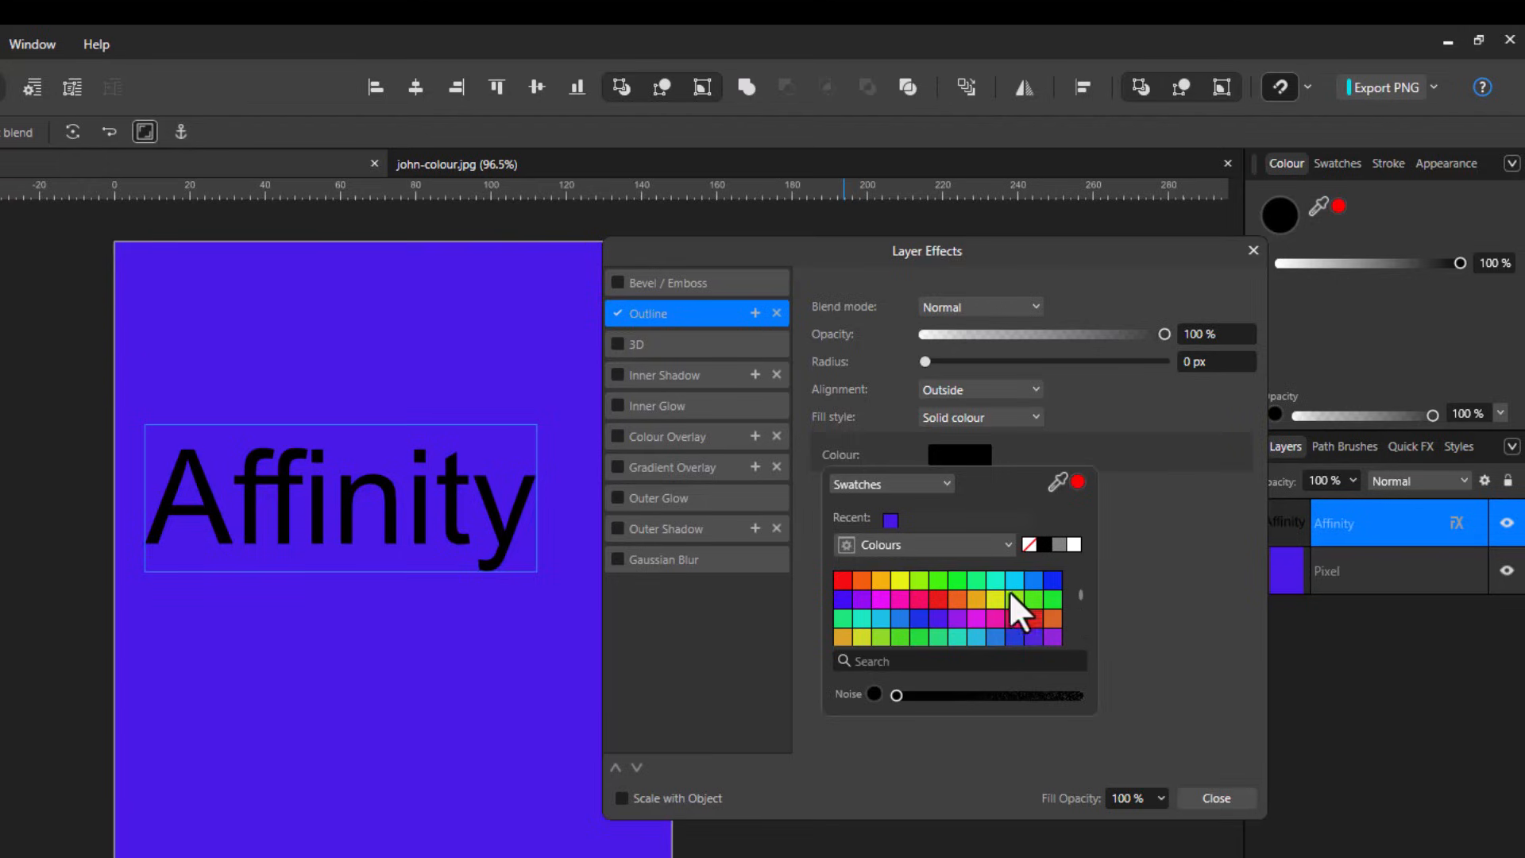
click(1007, 544)
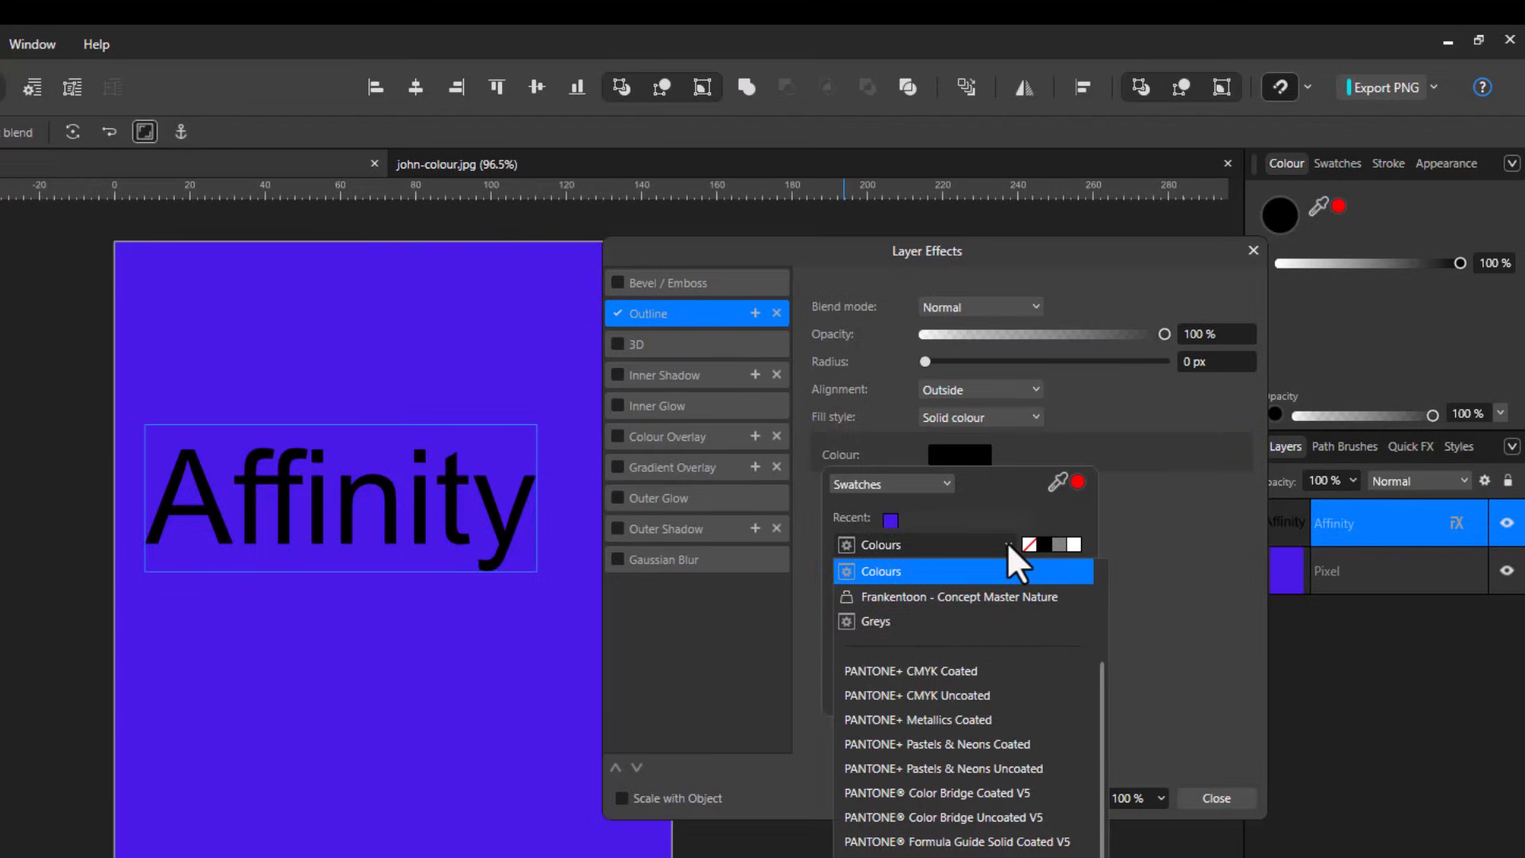
click(870, 622)
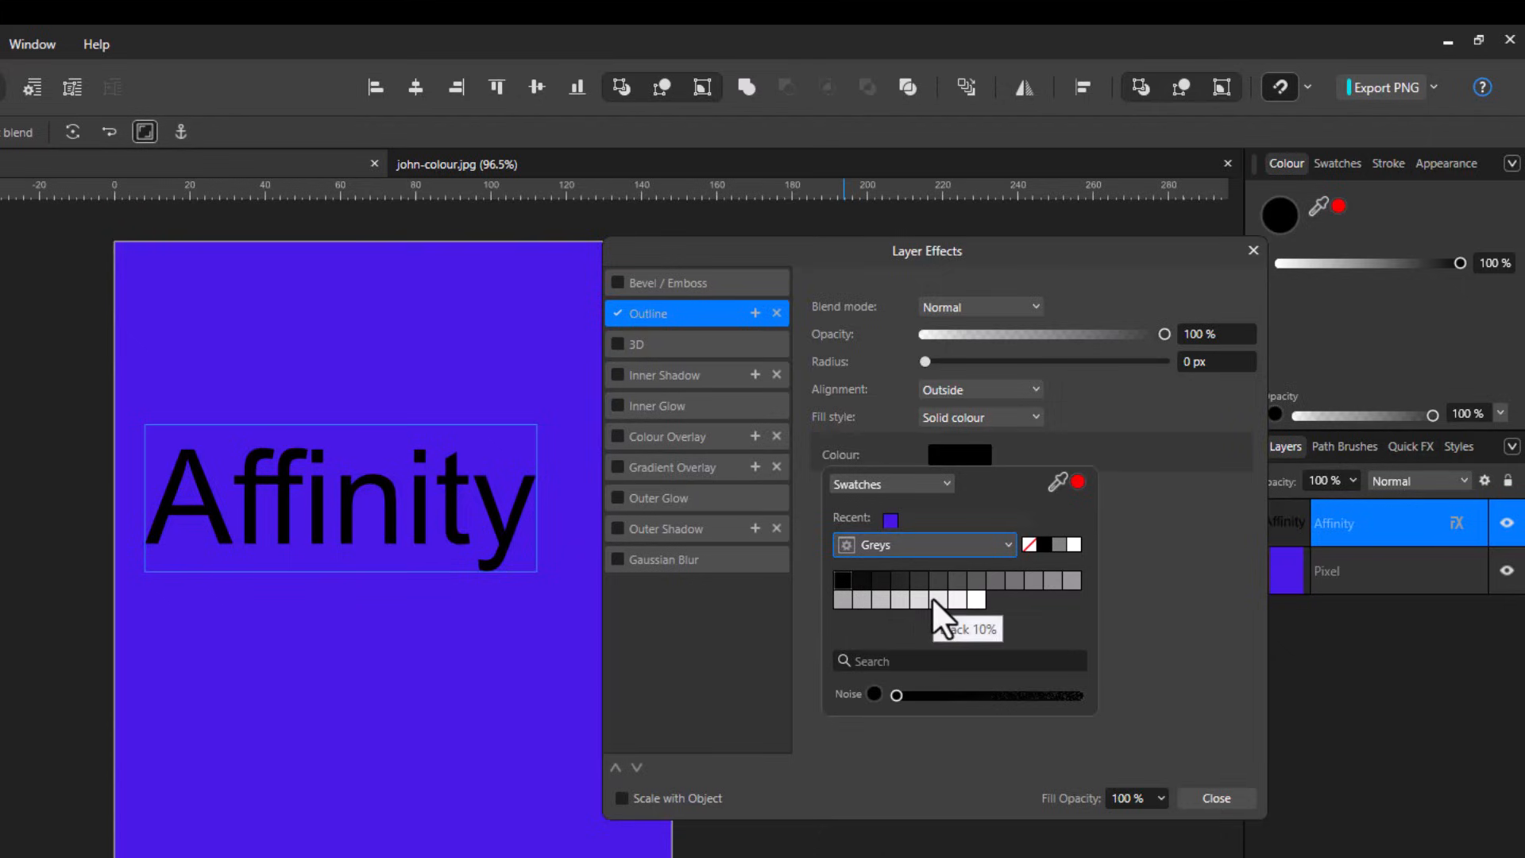
click(977, 602)
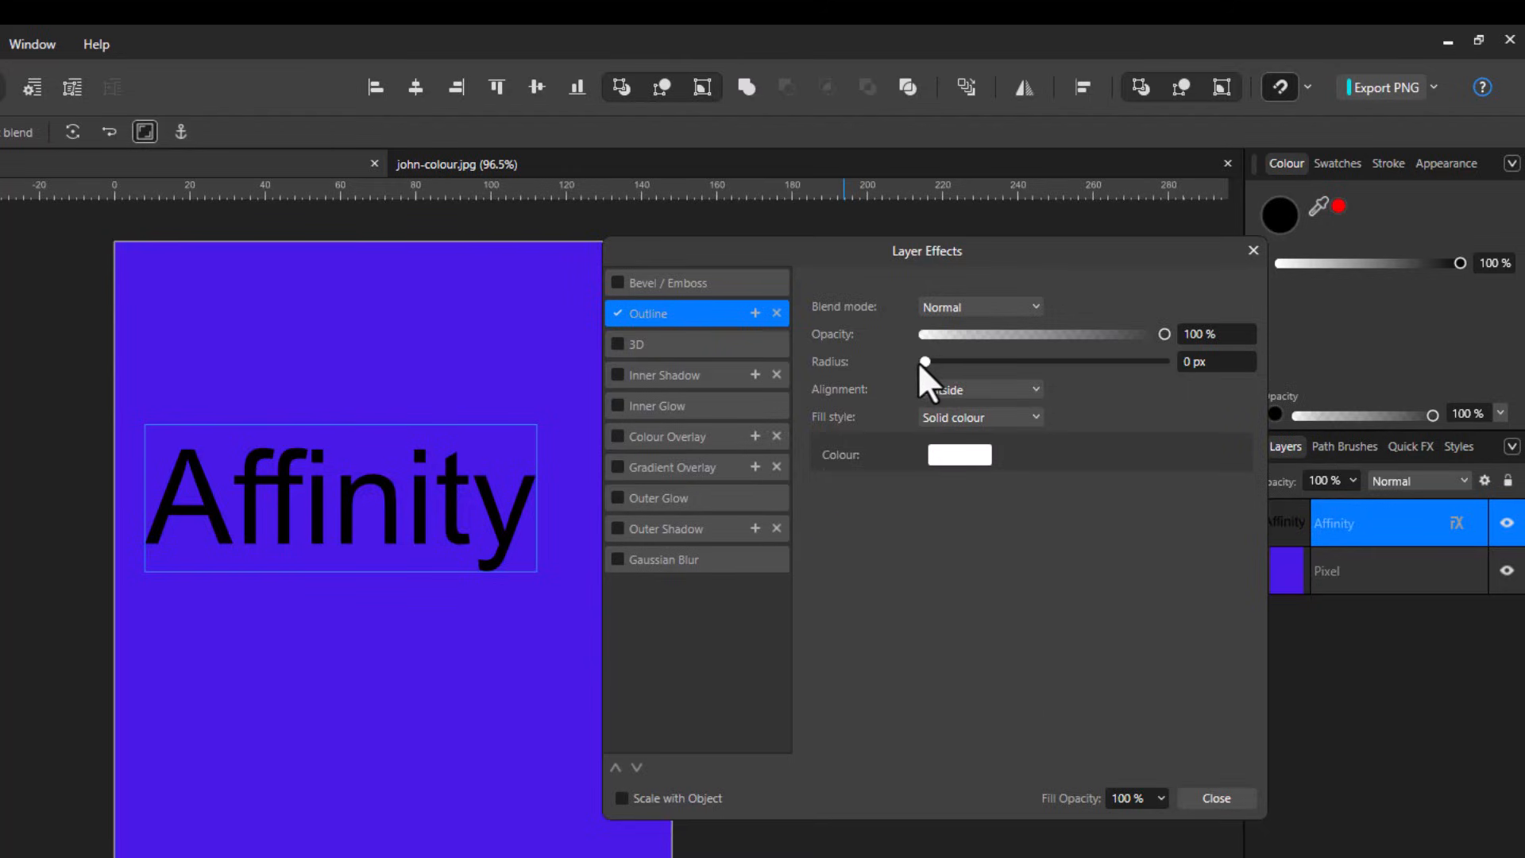
drag(924, 360, 995, 370)
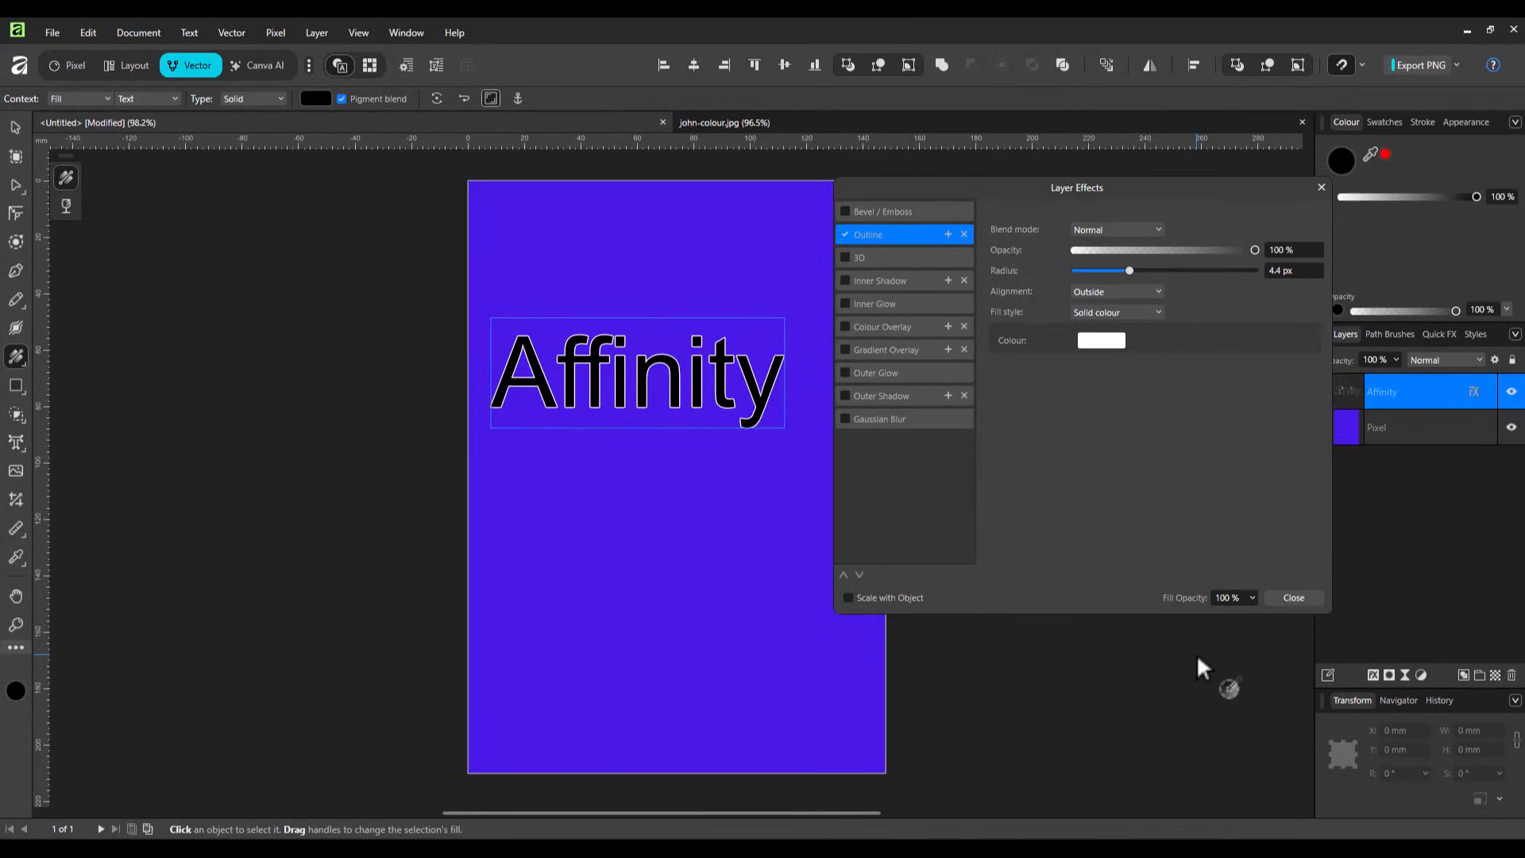
click(1297, 596)
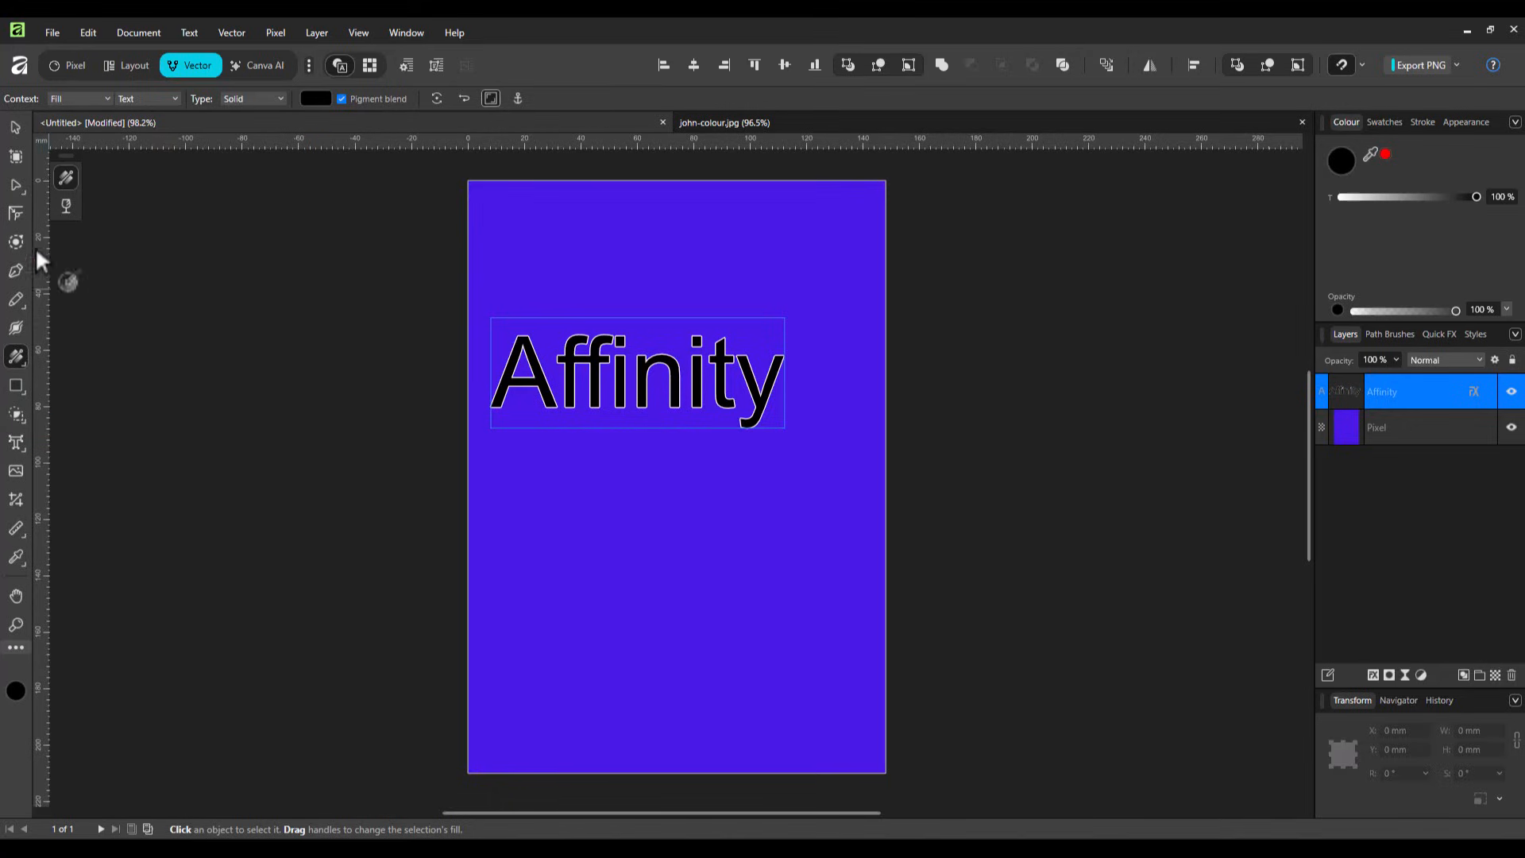
Step: Examine the text's fill colour options and the Colour Chooser's values for the current fill
click(315, 98)
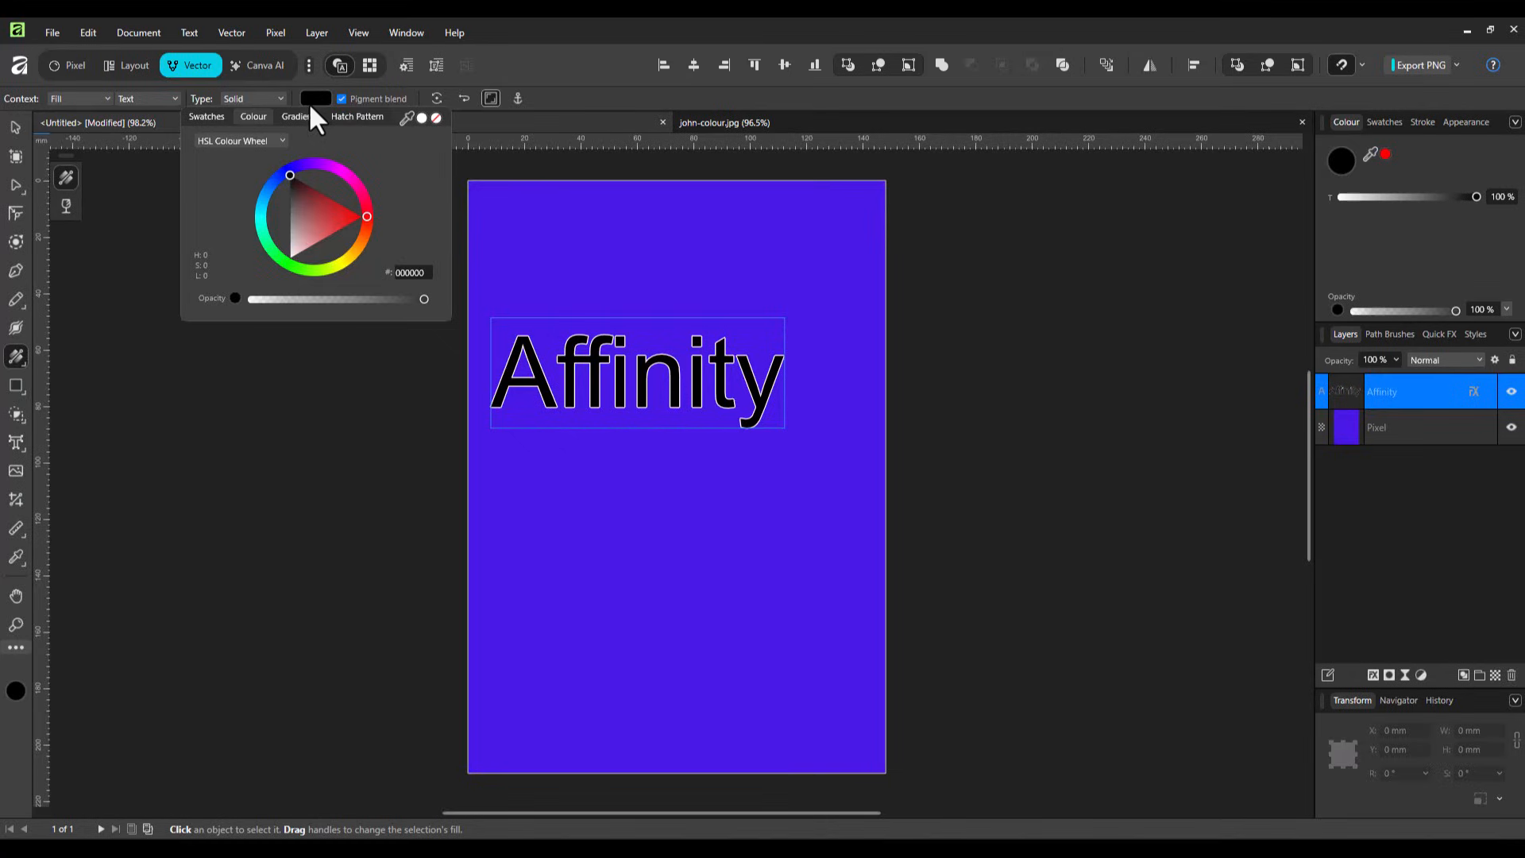
click(278, 397)
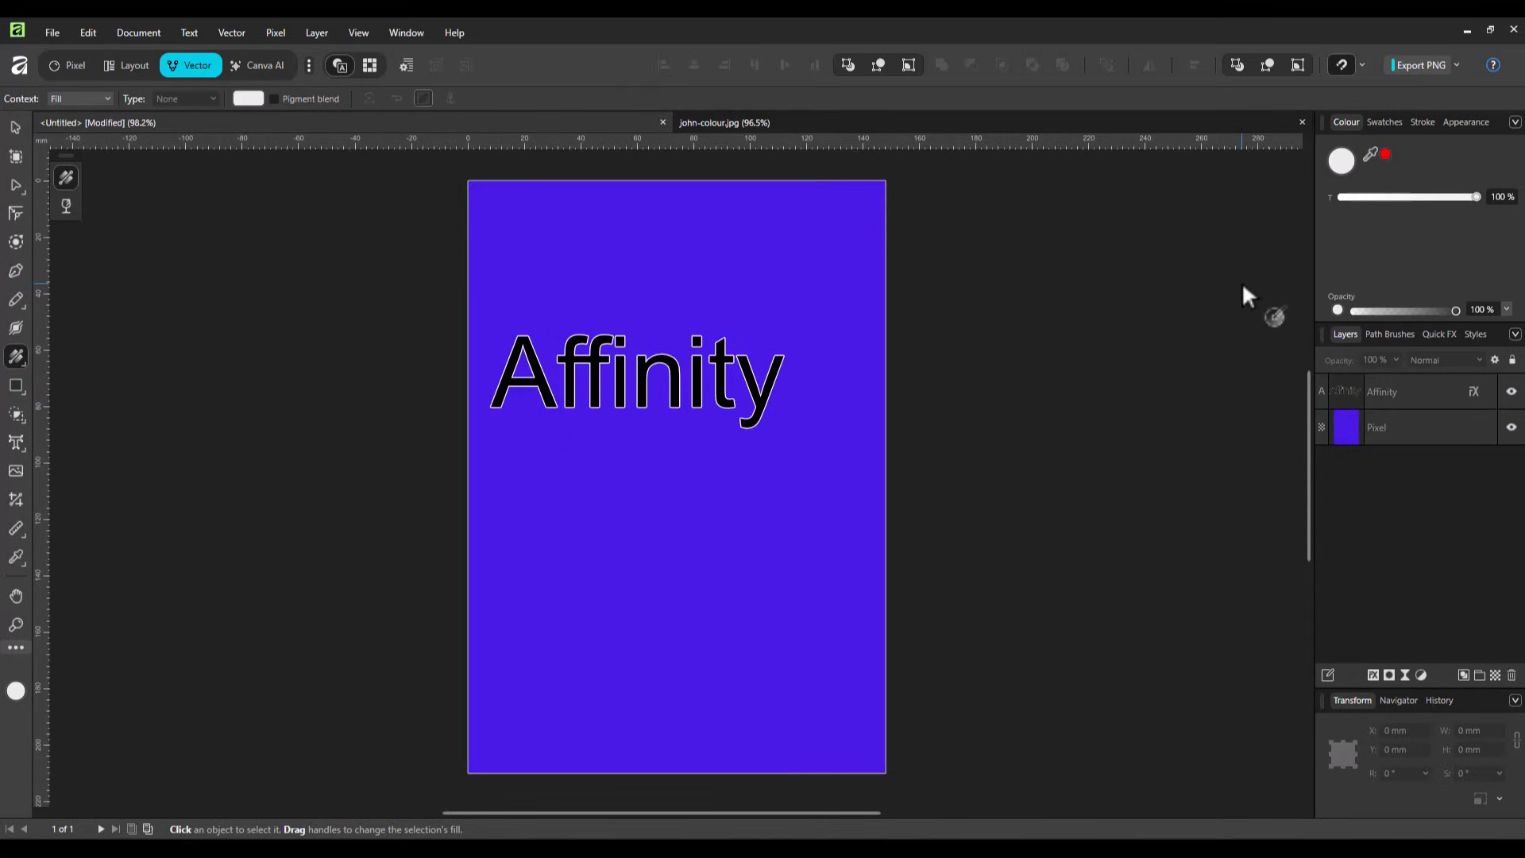
click(1339, 162)
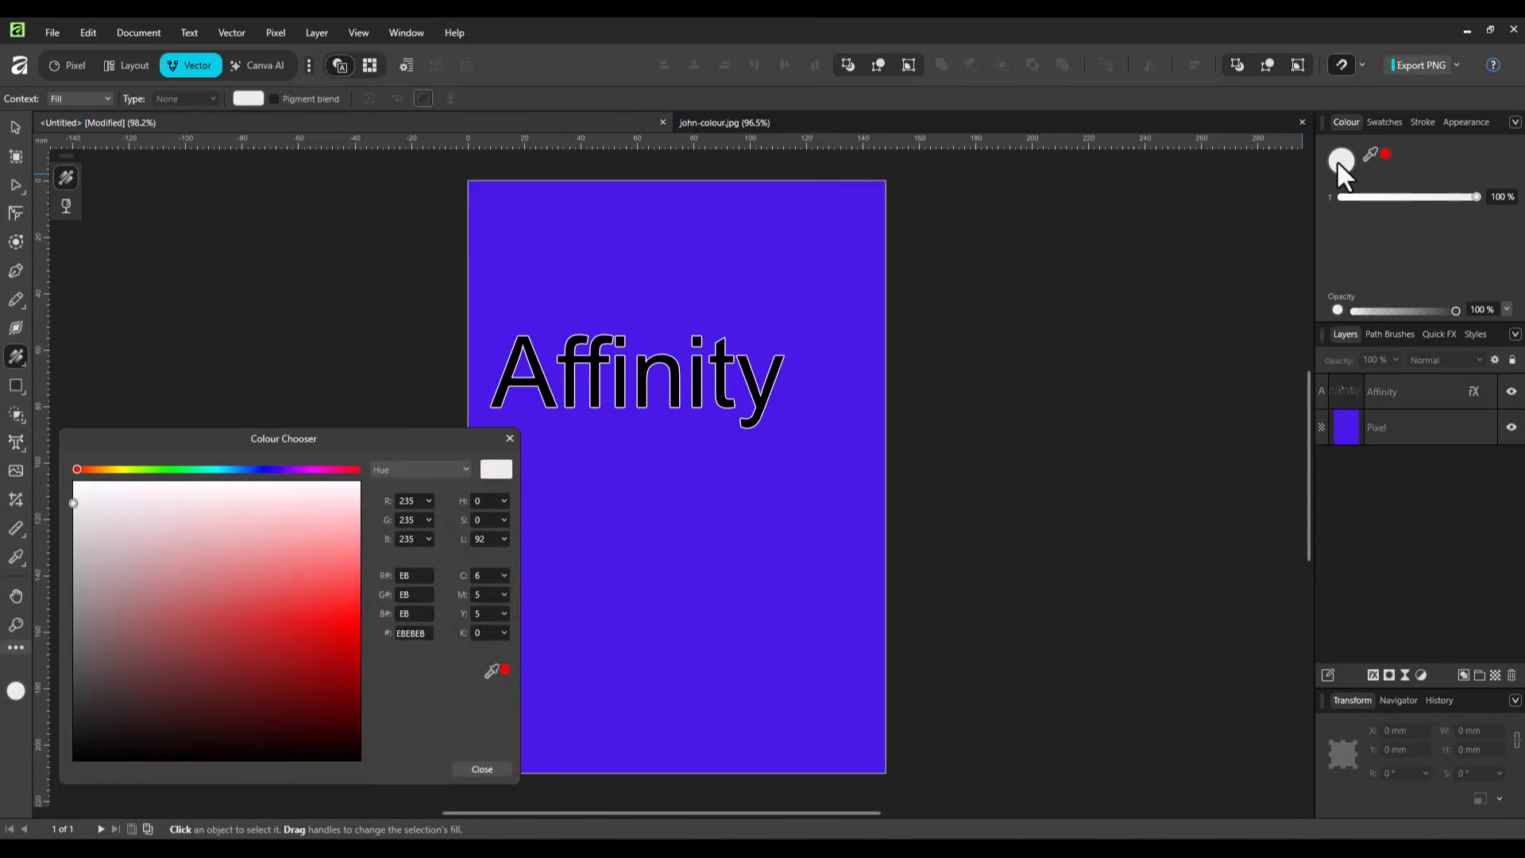
drag(348, 440, 371, 273)
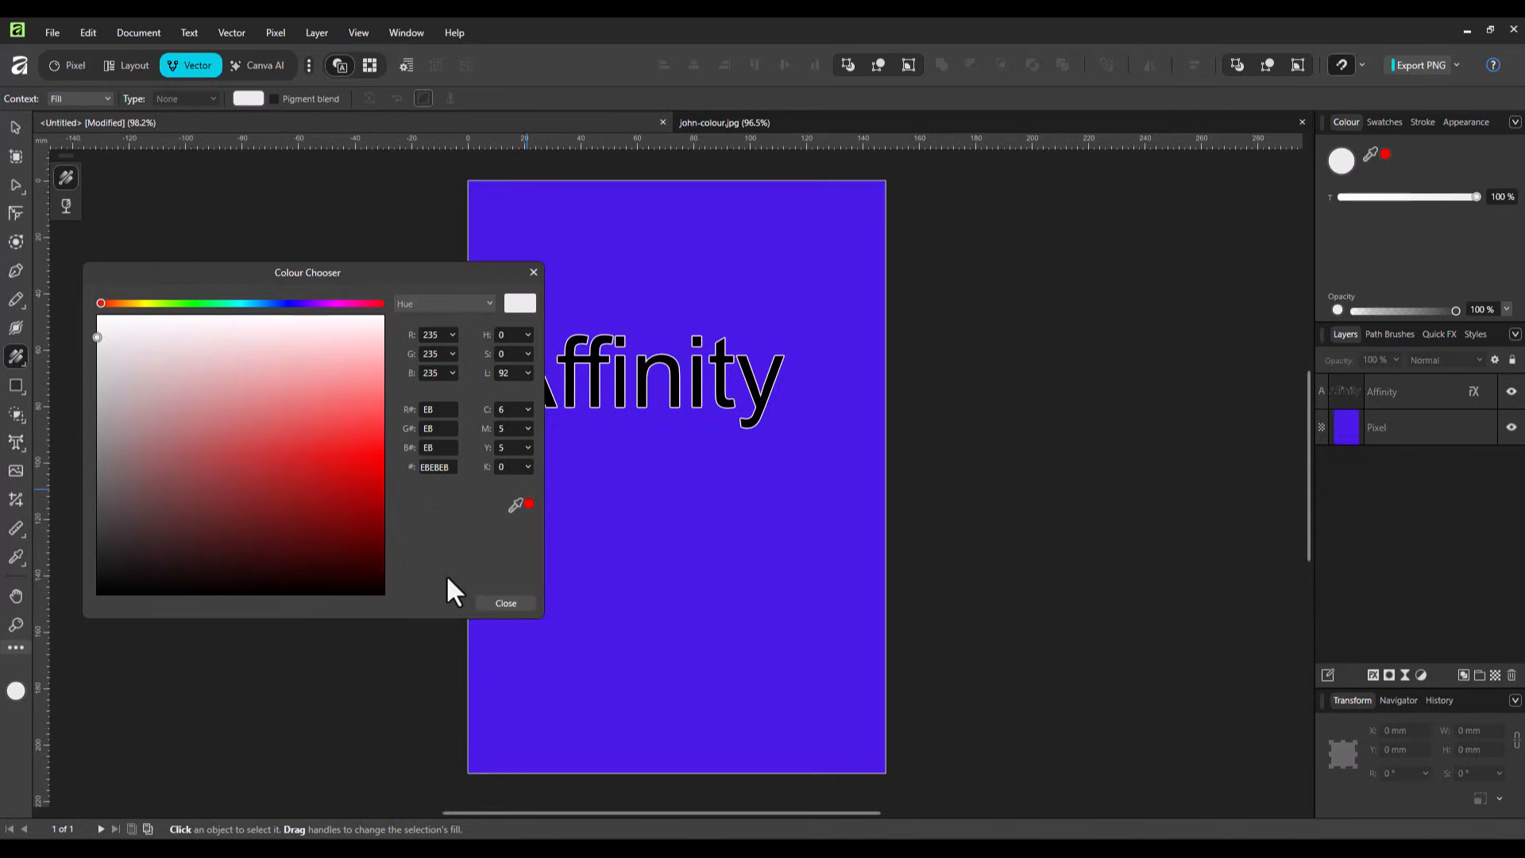
click(505, 603)
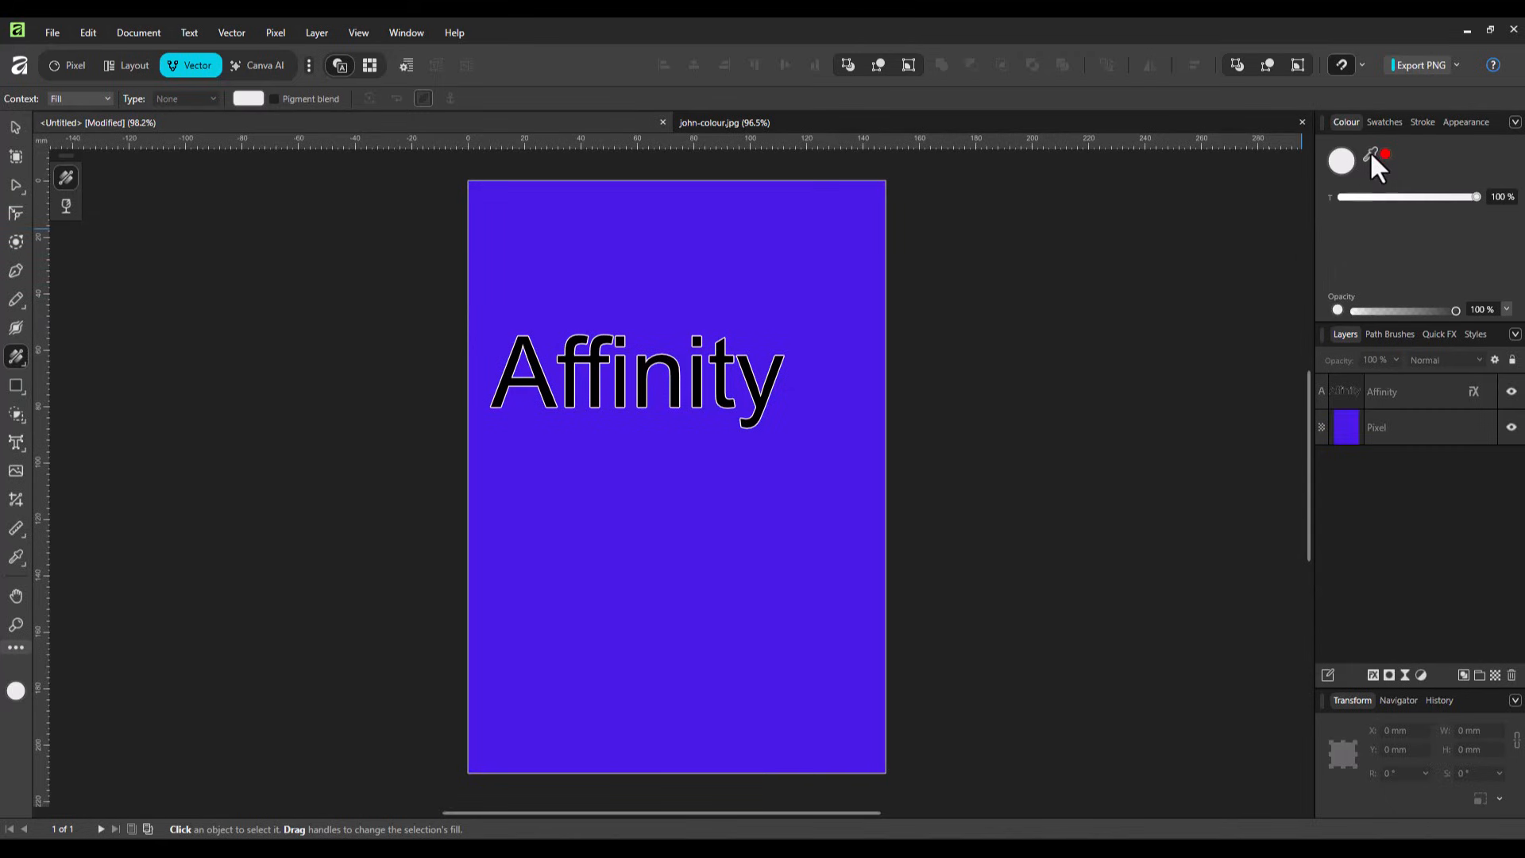
Step: Sample the blue-violet page background with the colour picker as the current fill colour
drag(1370, 151, 611, 496)
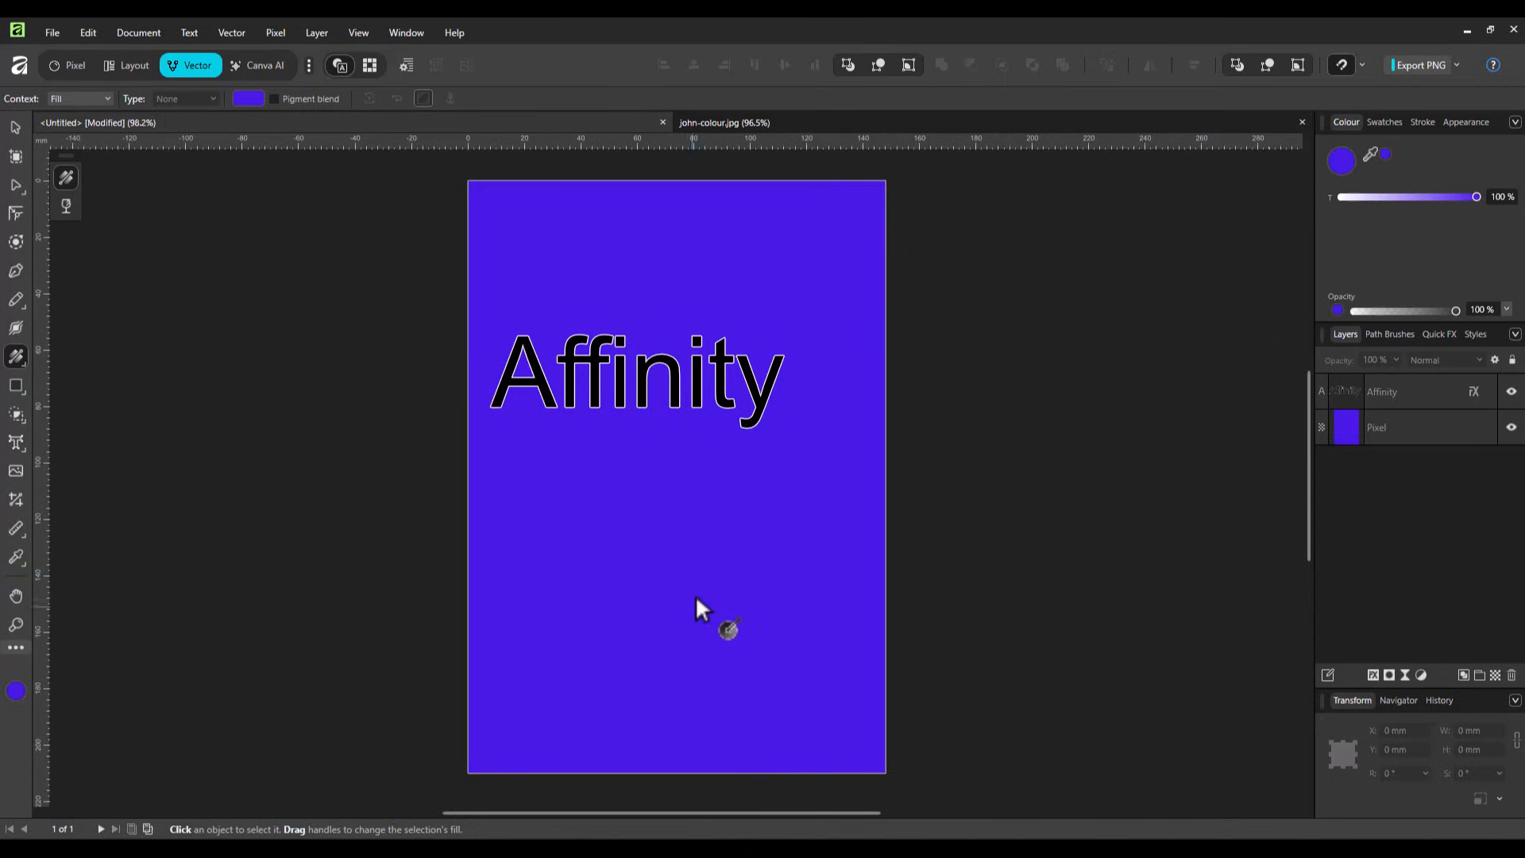
Step: Put the Art Text cursor at the end of the Affinity text on a new line and open its font colour options
click(14, 442)
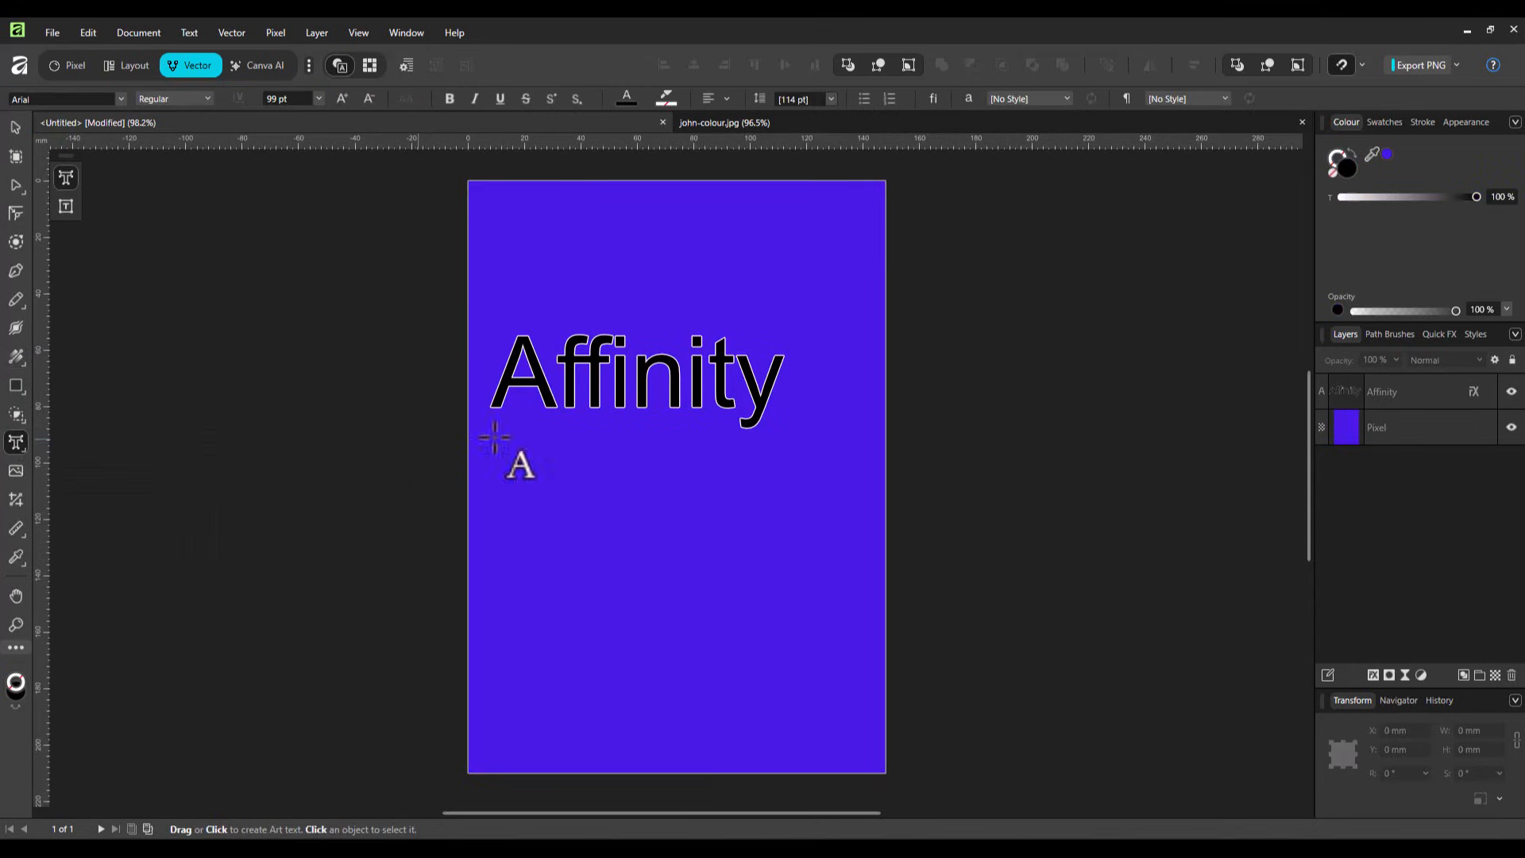
click(788, 379)
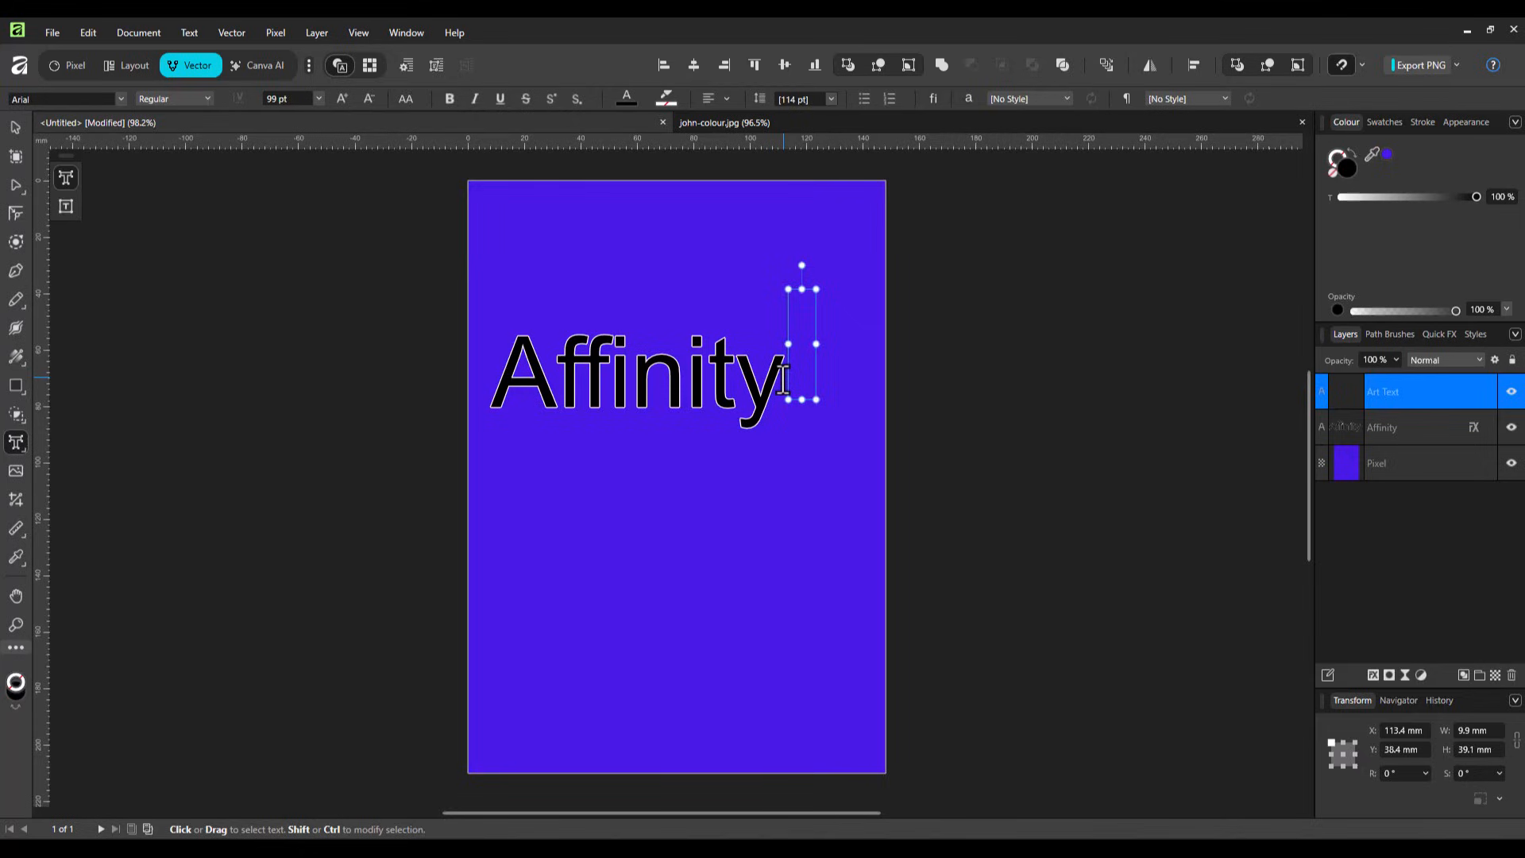
key(Escape)
click(774, 375)
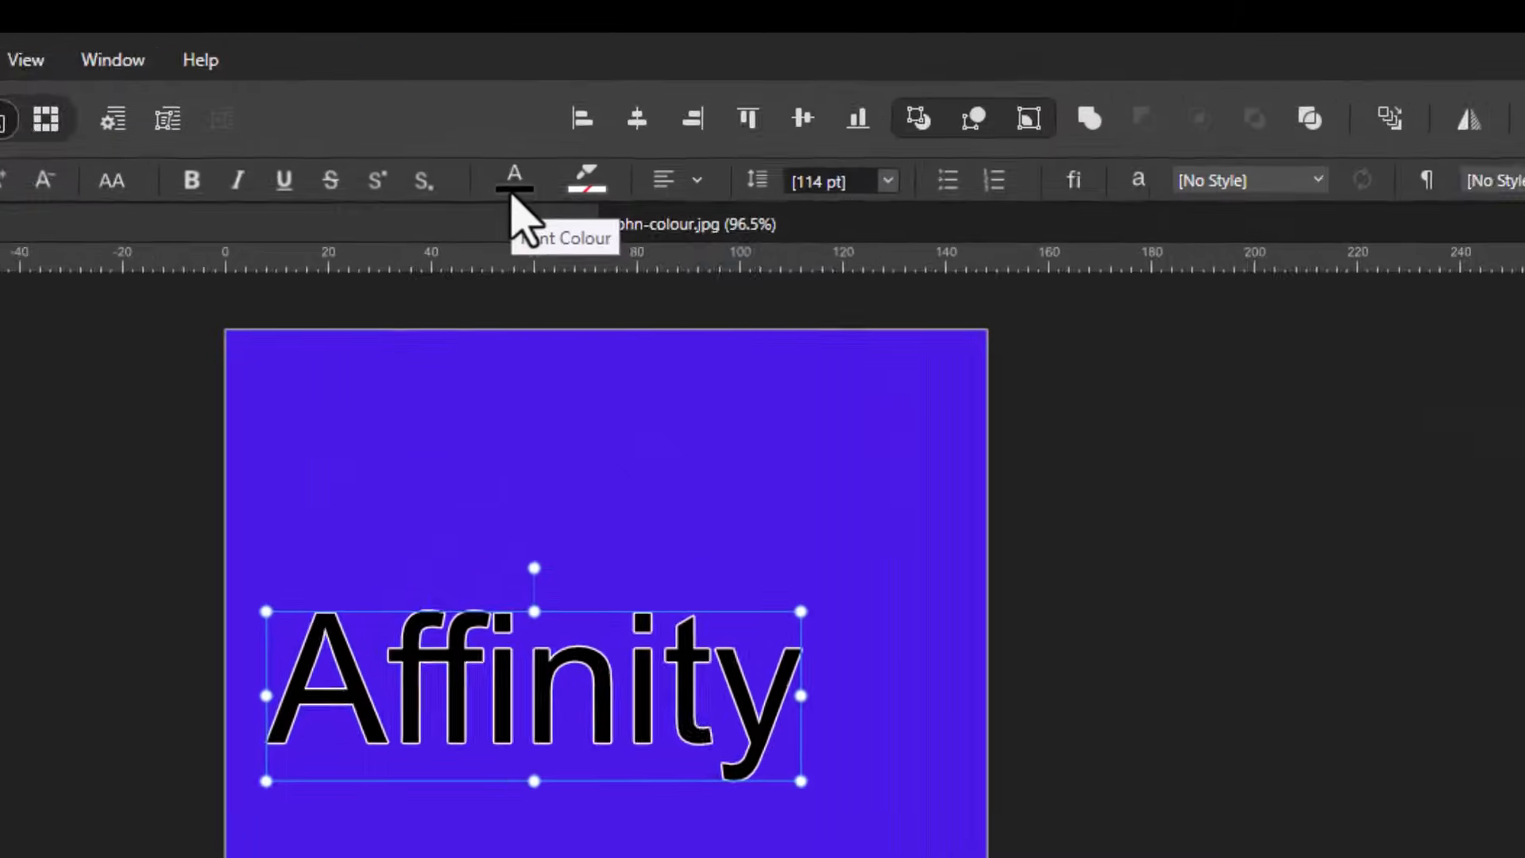
click(625, 102)
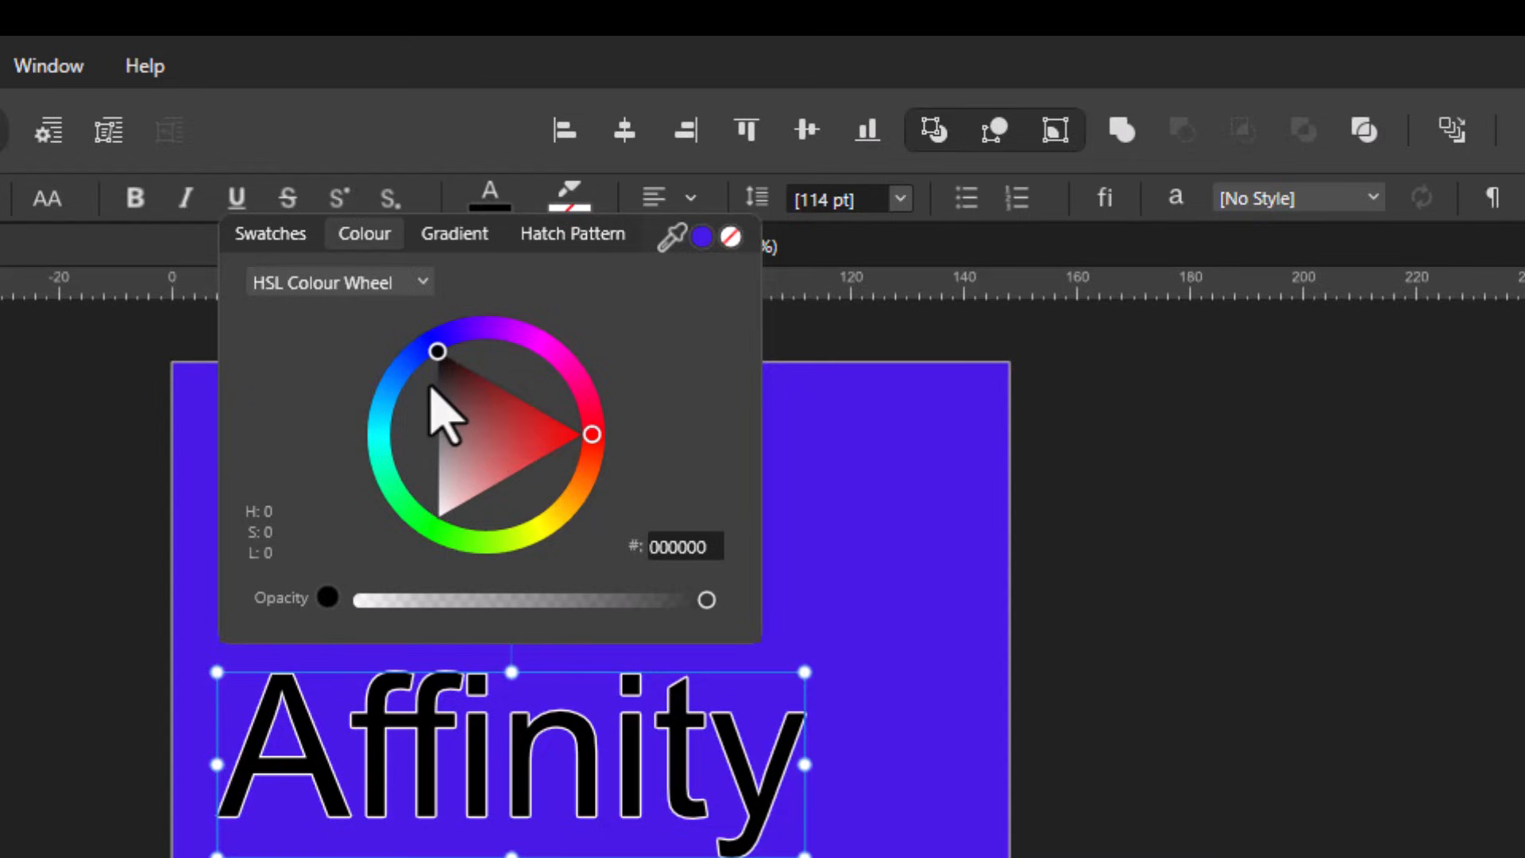
Step: Switch the font colour to RGB Sliders and try spectrum colours from blue to pink, ending on orange at 255, 144, 54
click(425, 286)
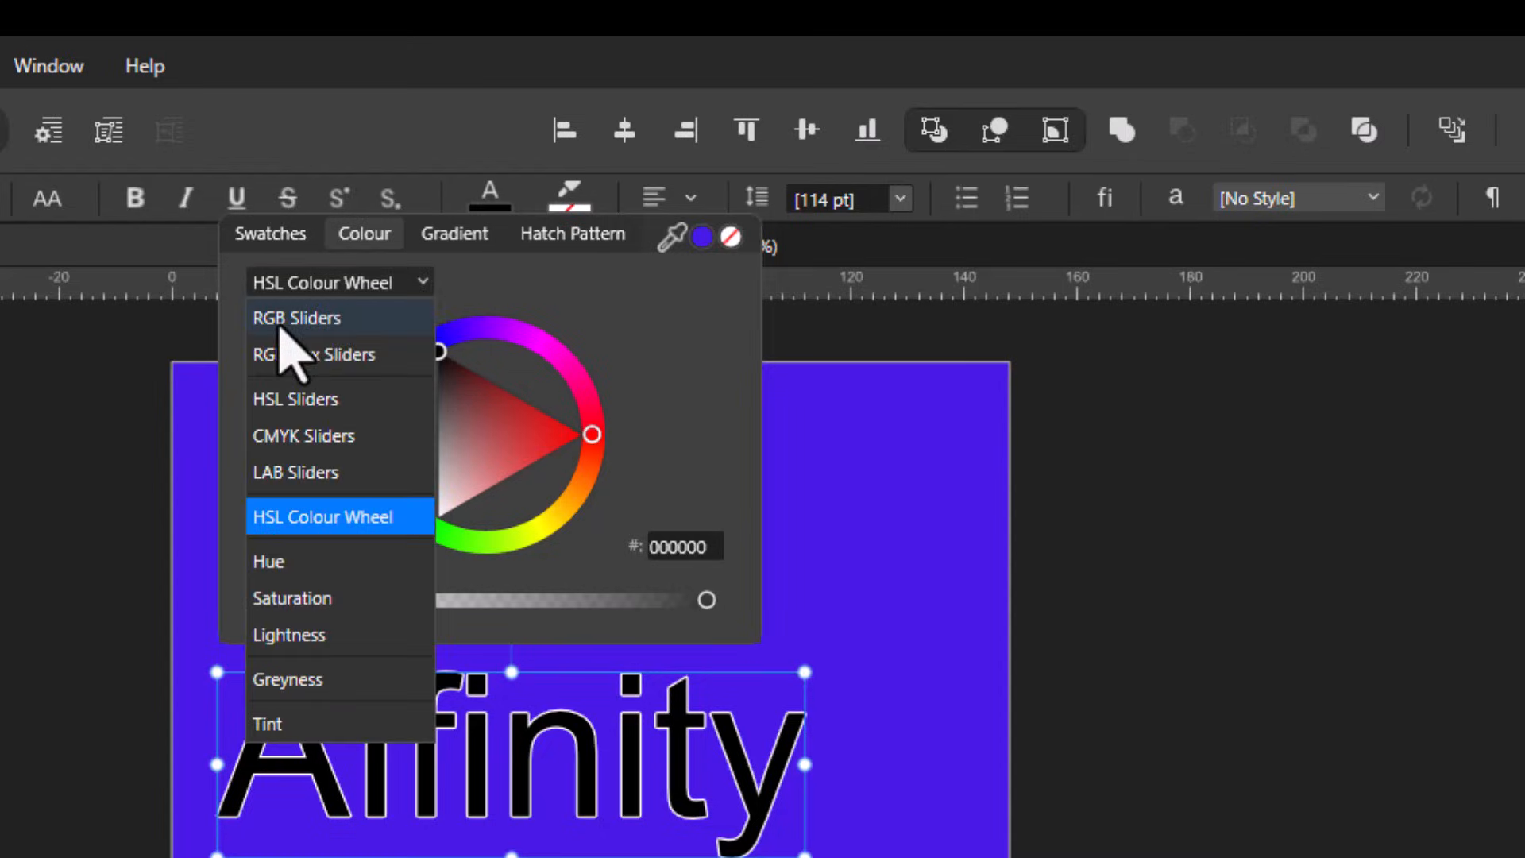
click(284, 326)
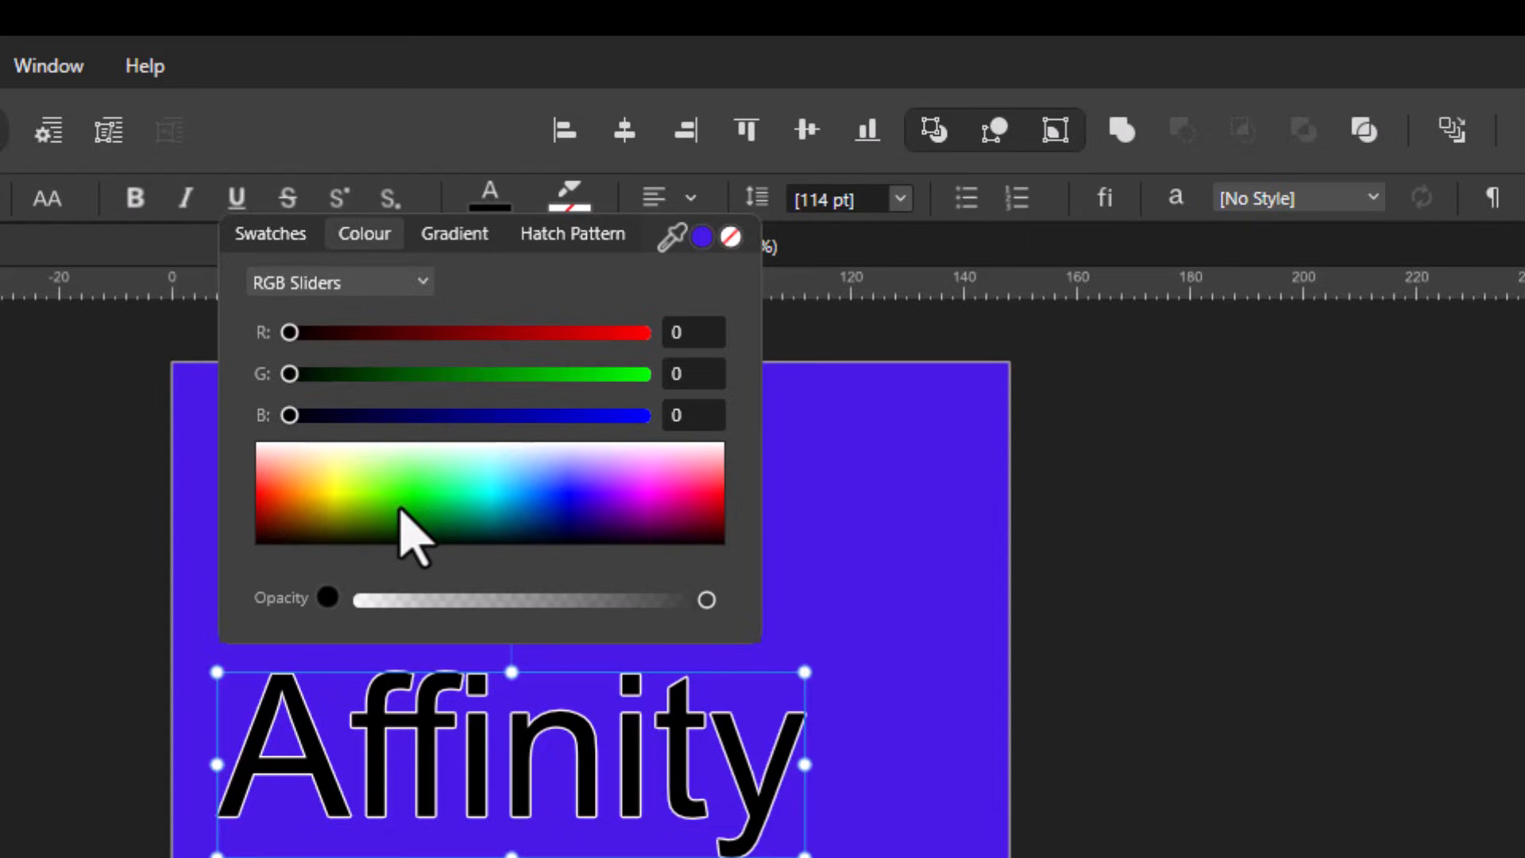
click(435, 509)
click(586, 511)
click(589, 503)
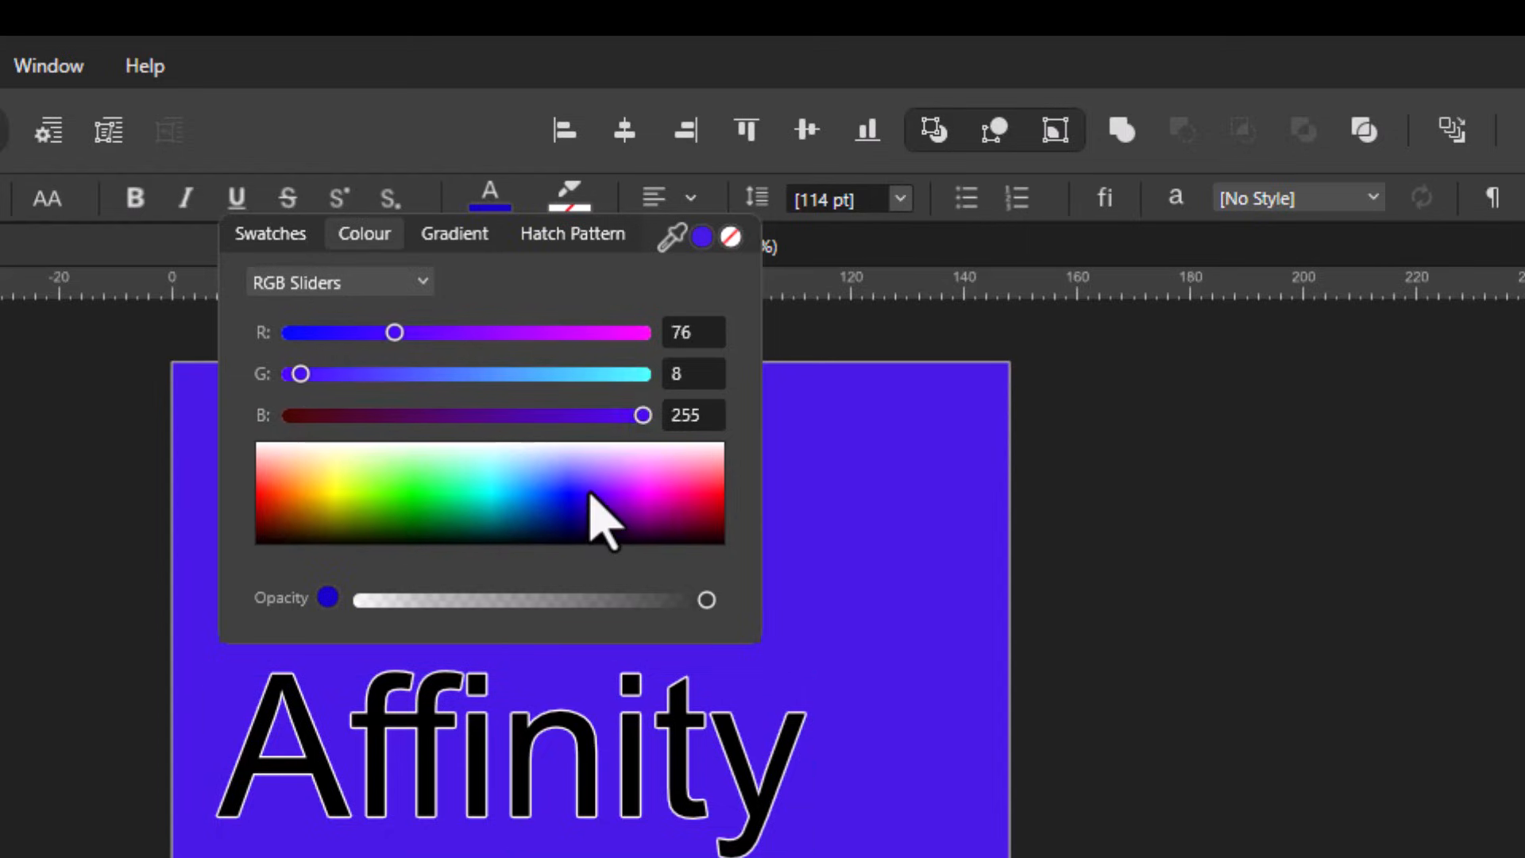
click(594, 499)
click(683, 475)
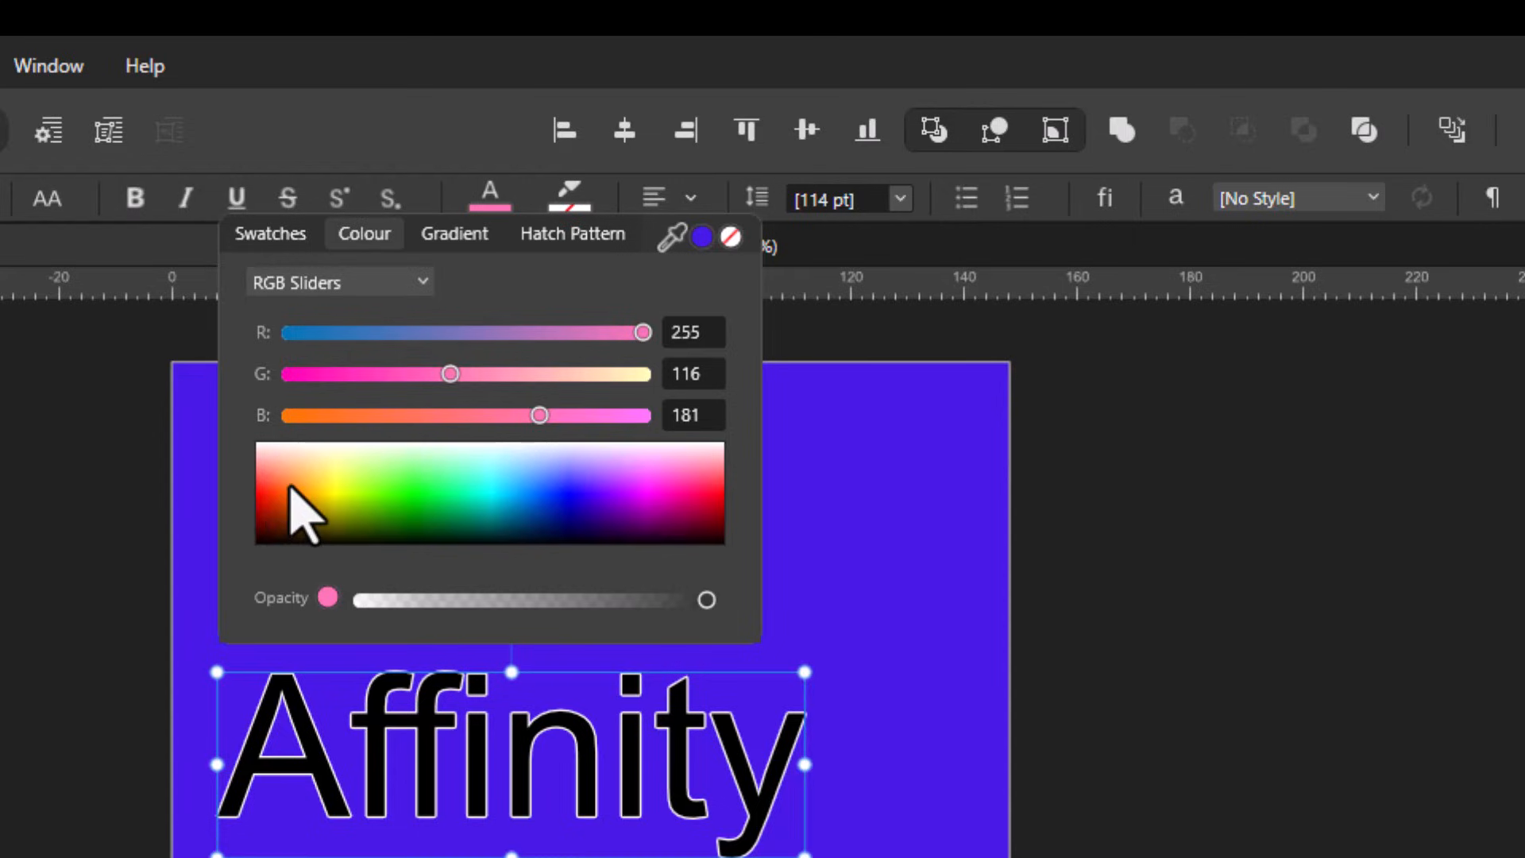
click(293, 472)
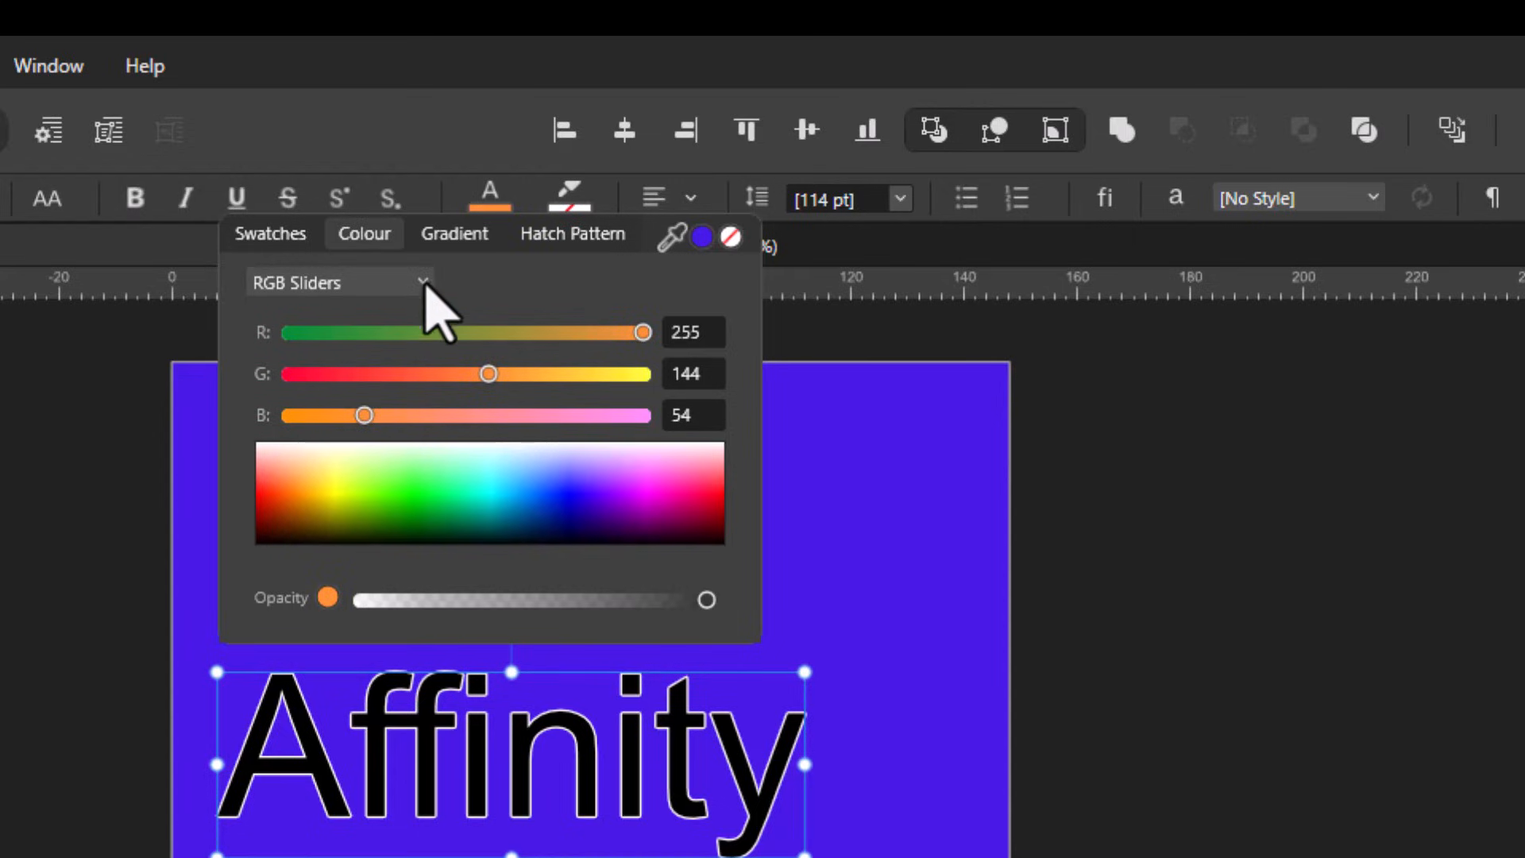
Step: Switch the font colour to RGB Hex Sliders and pick orange D97700 and magenta B20077 from the spectrum
click(423, 282)
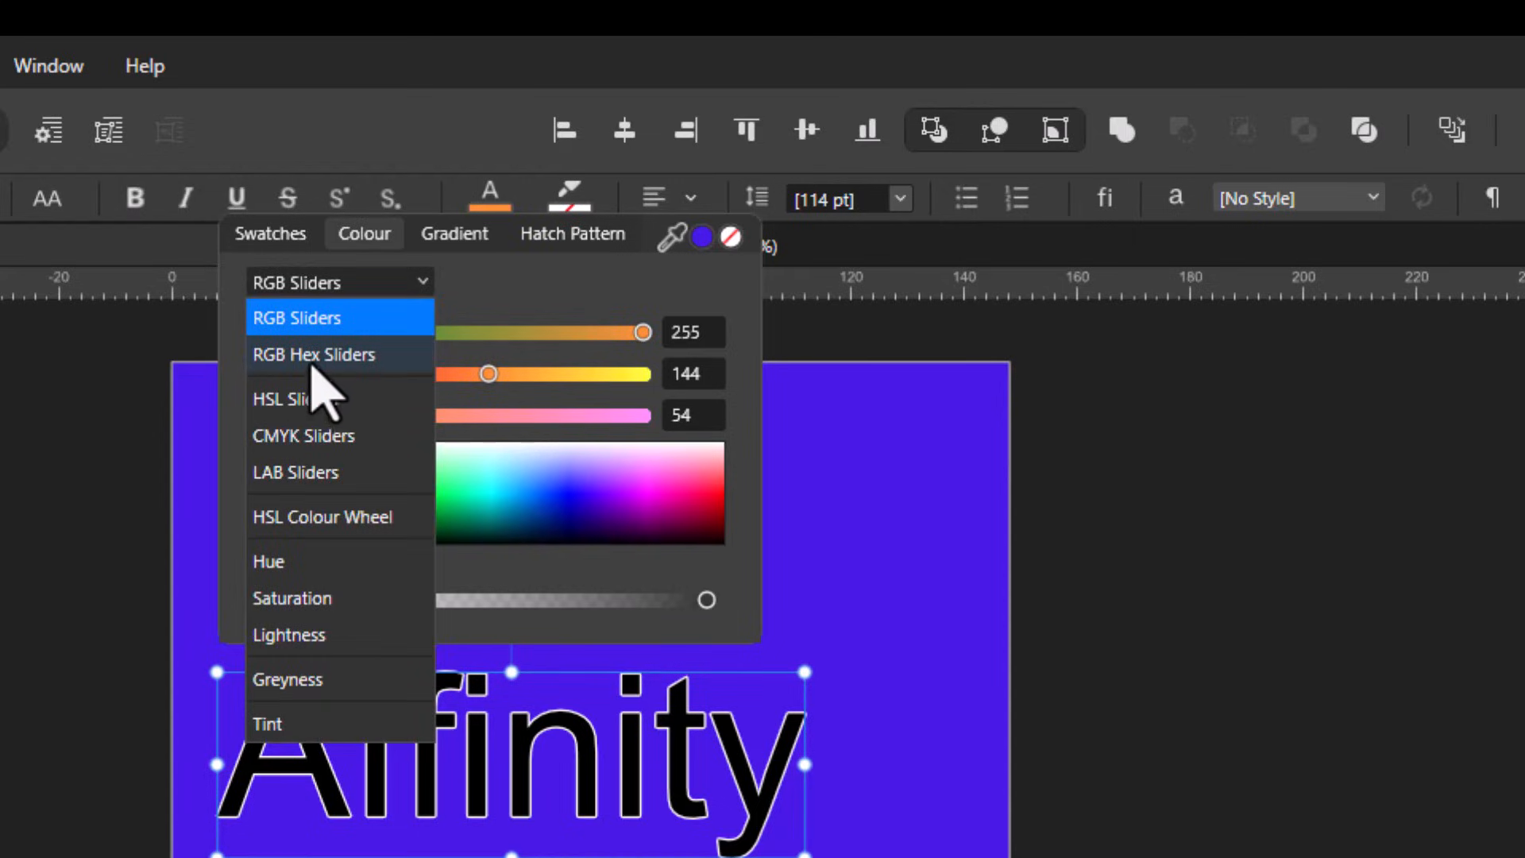
click(316, 354)
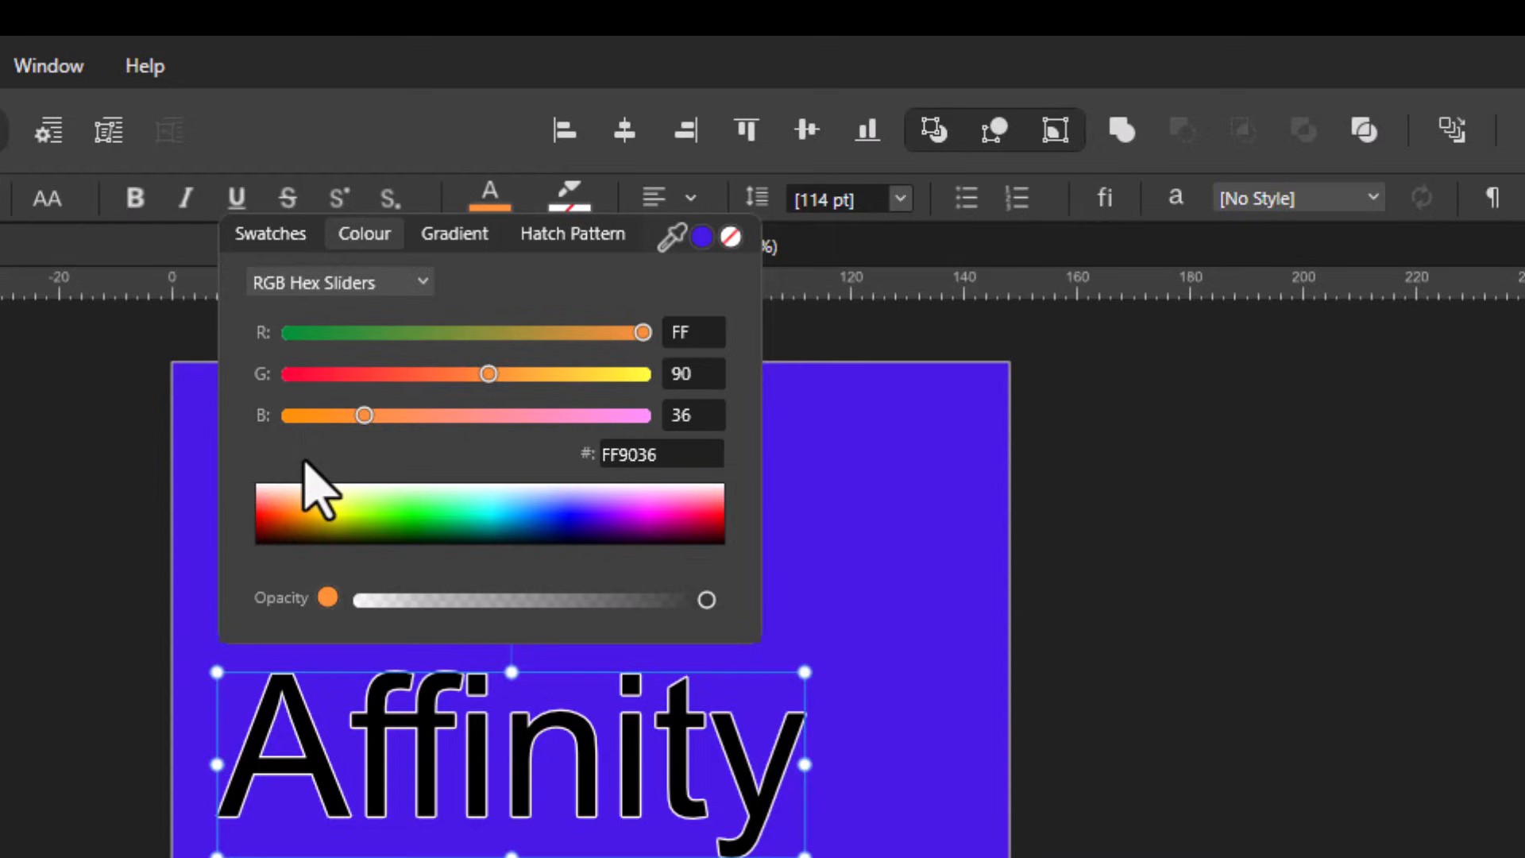
click(299, 534)
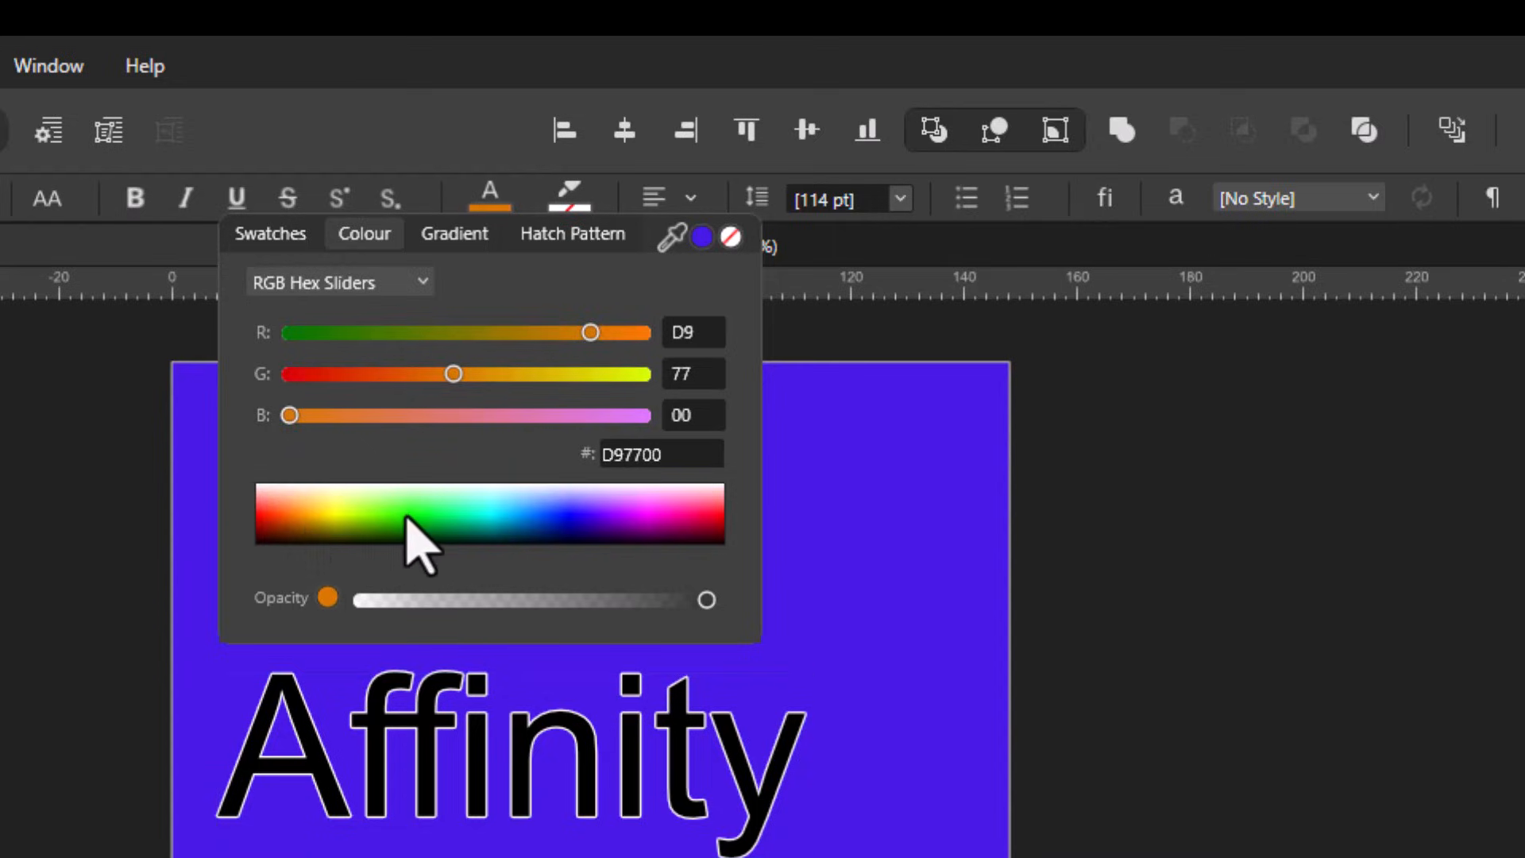
drag(406, 518, 683, 520)
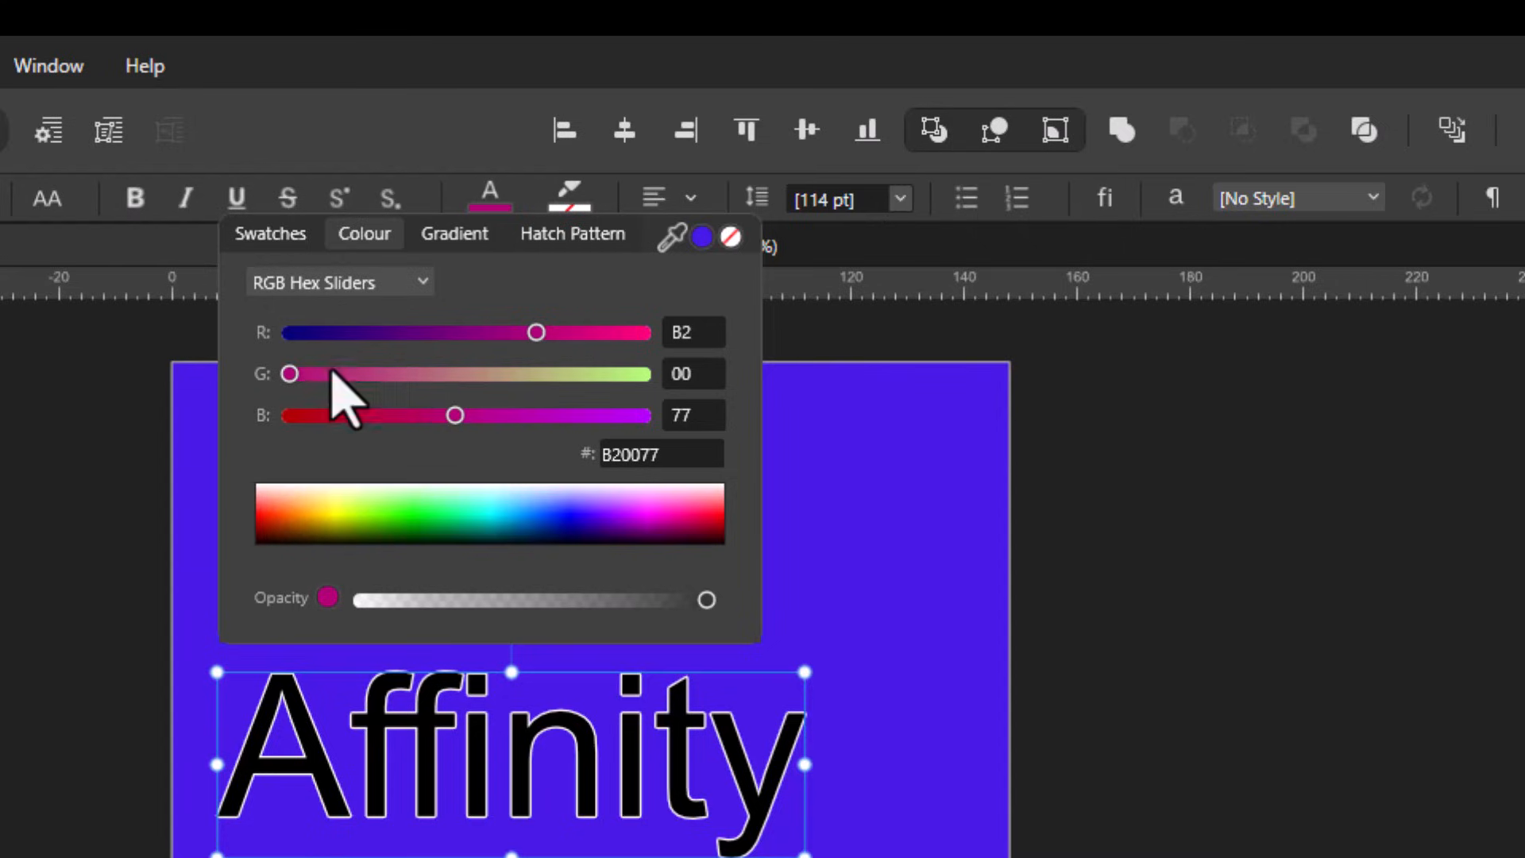
click(423, 282)
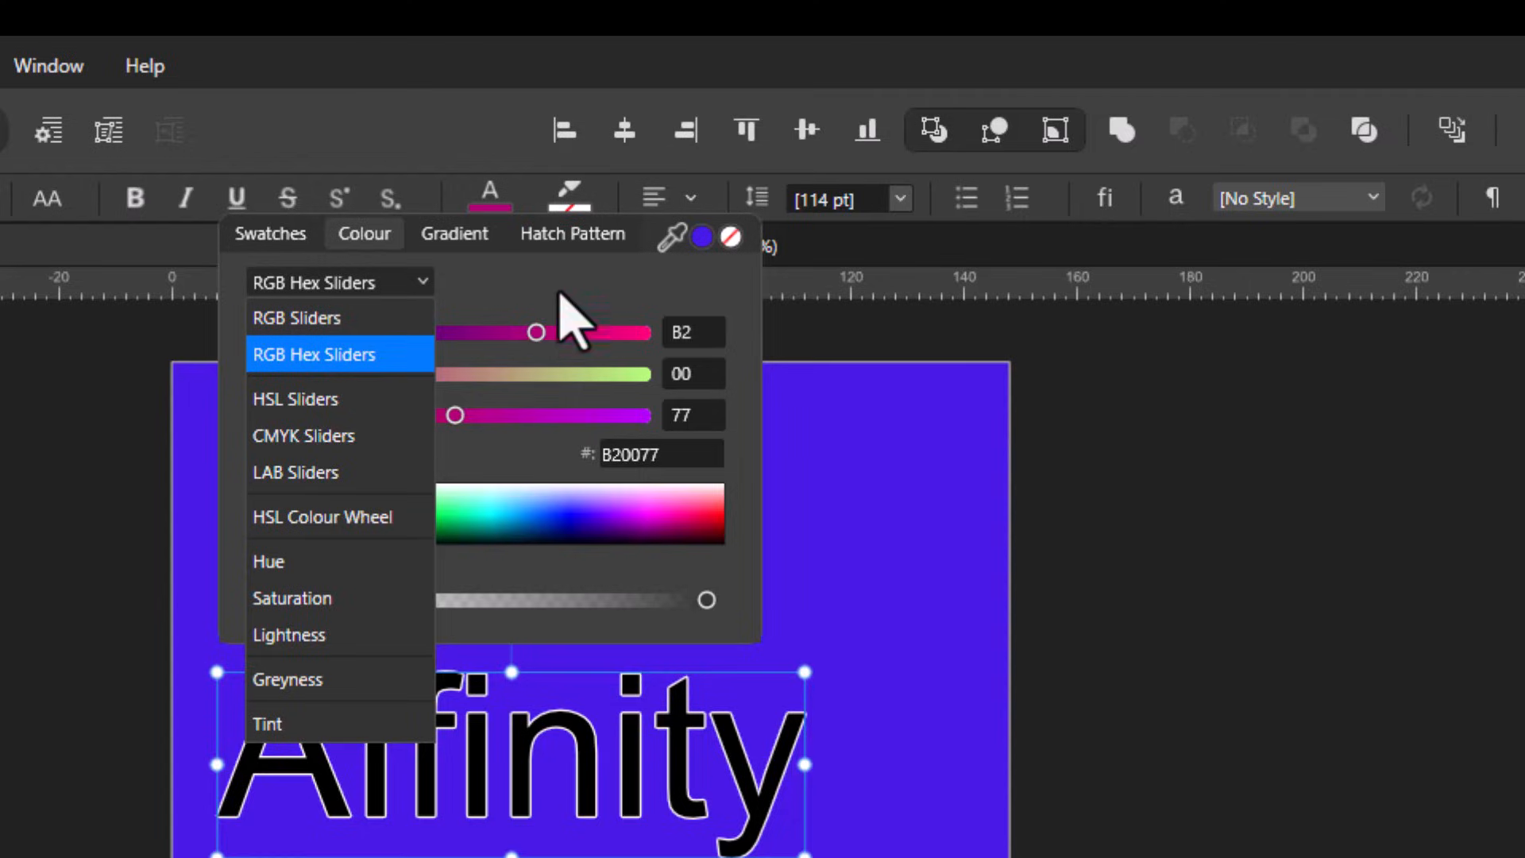
click(562, 297)
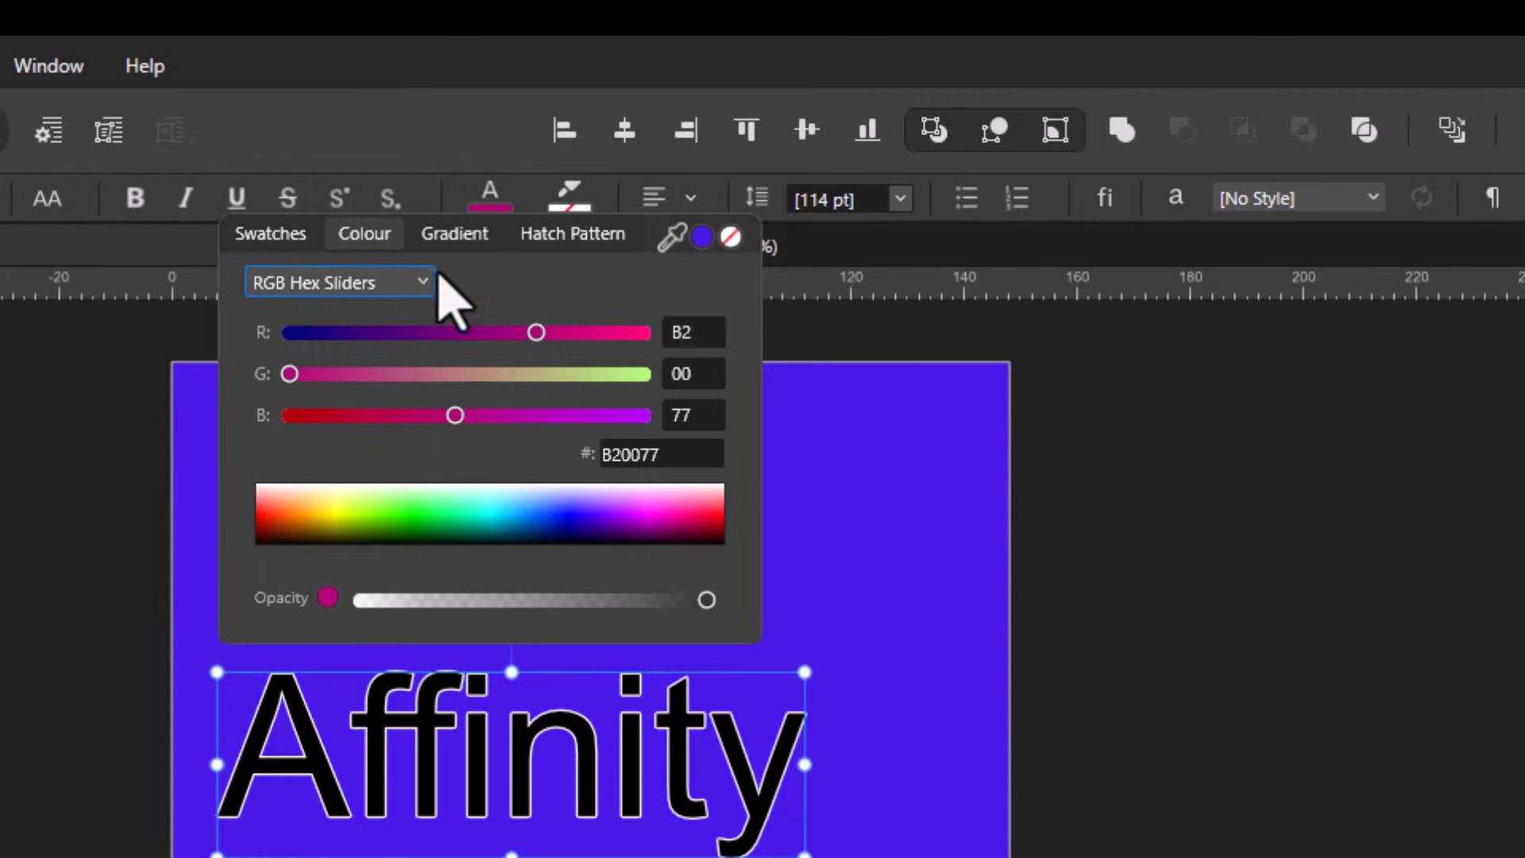
Step: Show the Colours palette in the font colour swatches and view the gradient options
click(267, 237)
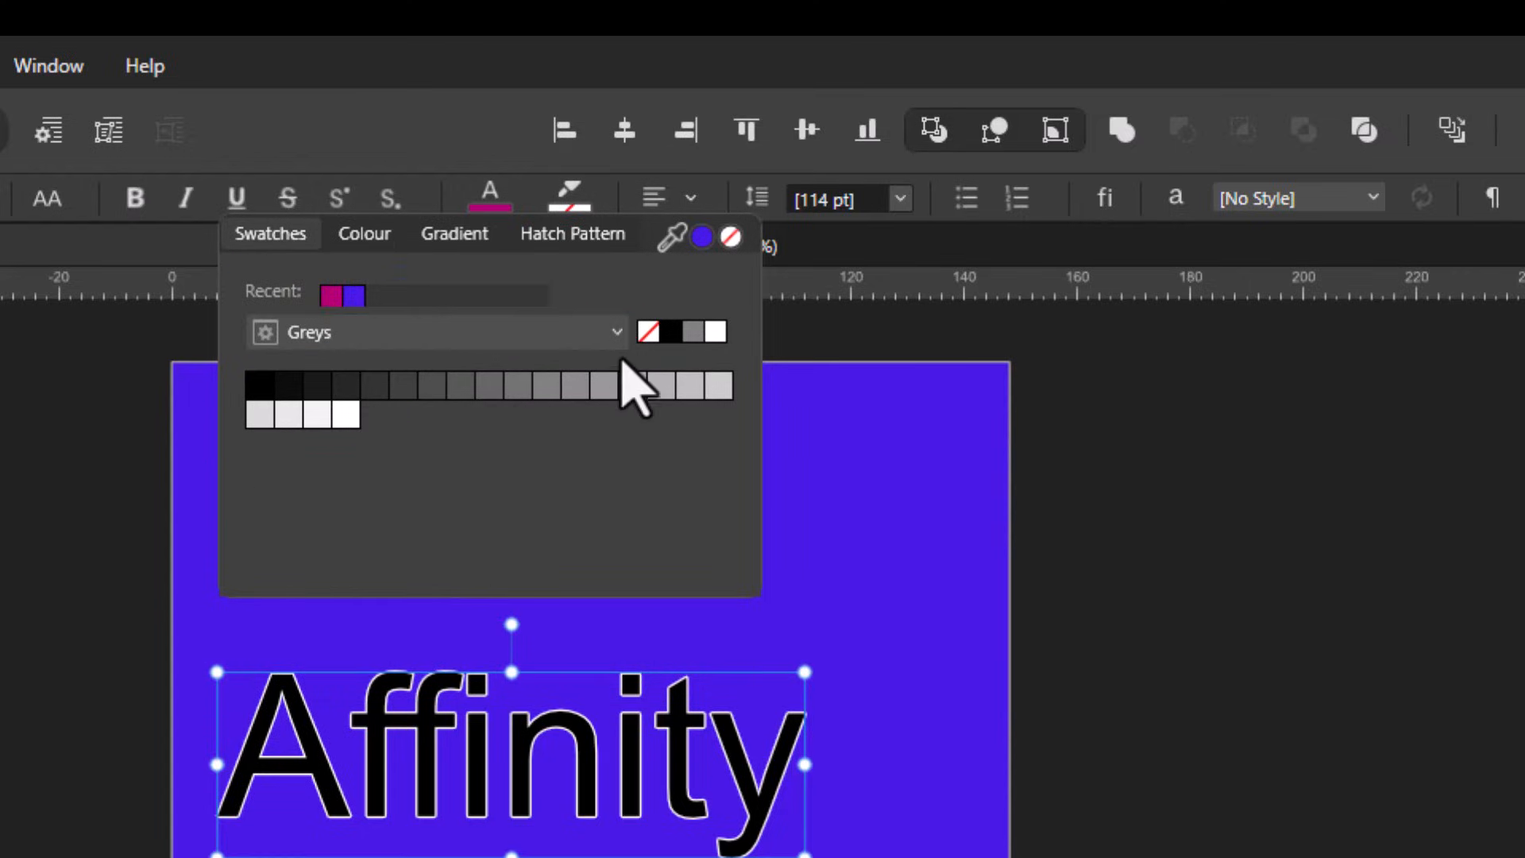
click(617, 334)
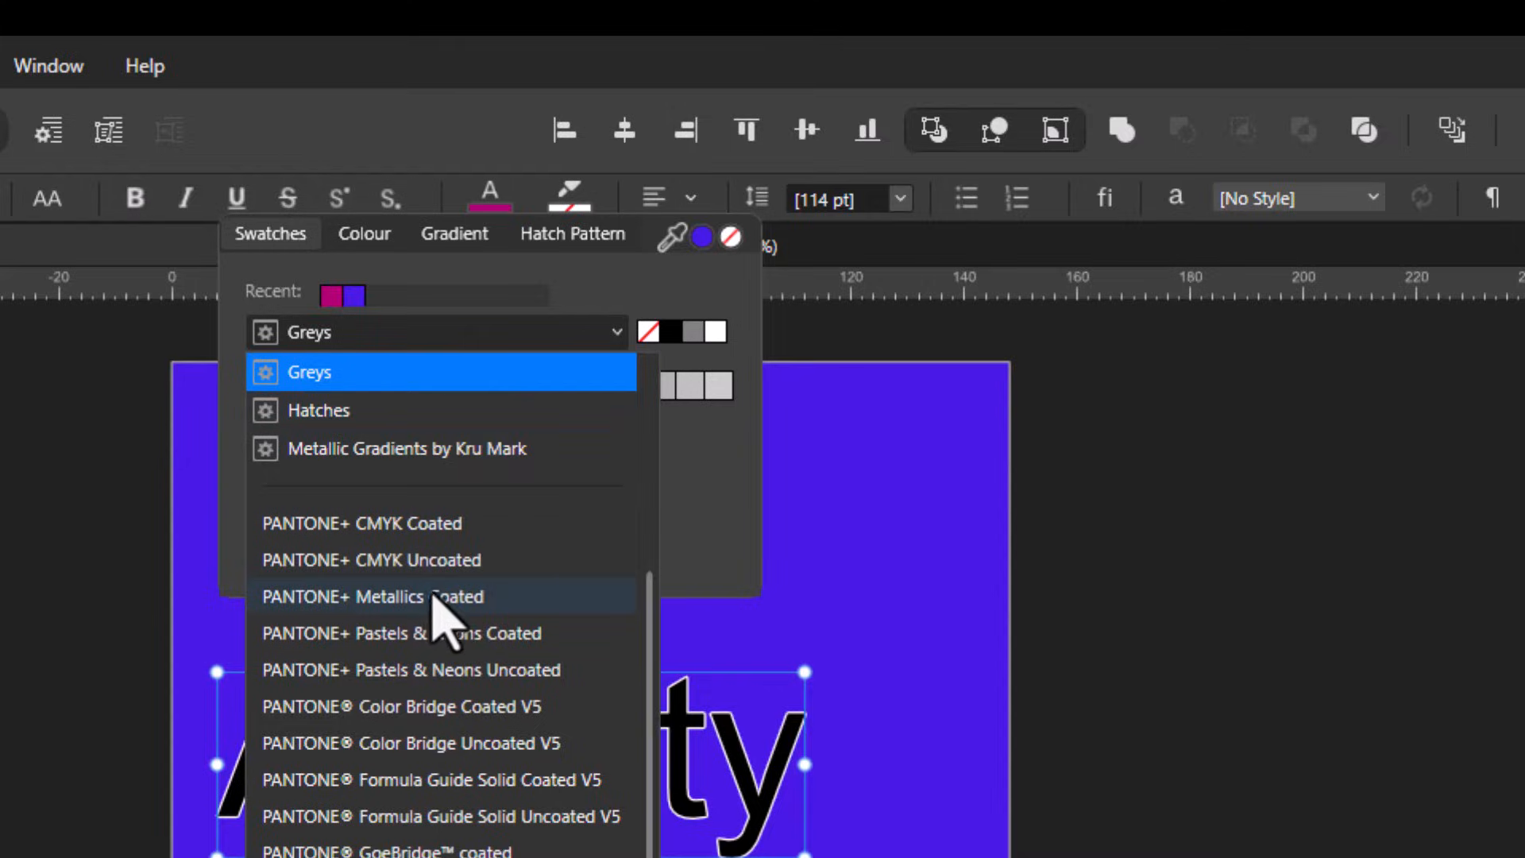
scroll(434, 597, up, 5)
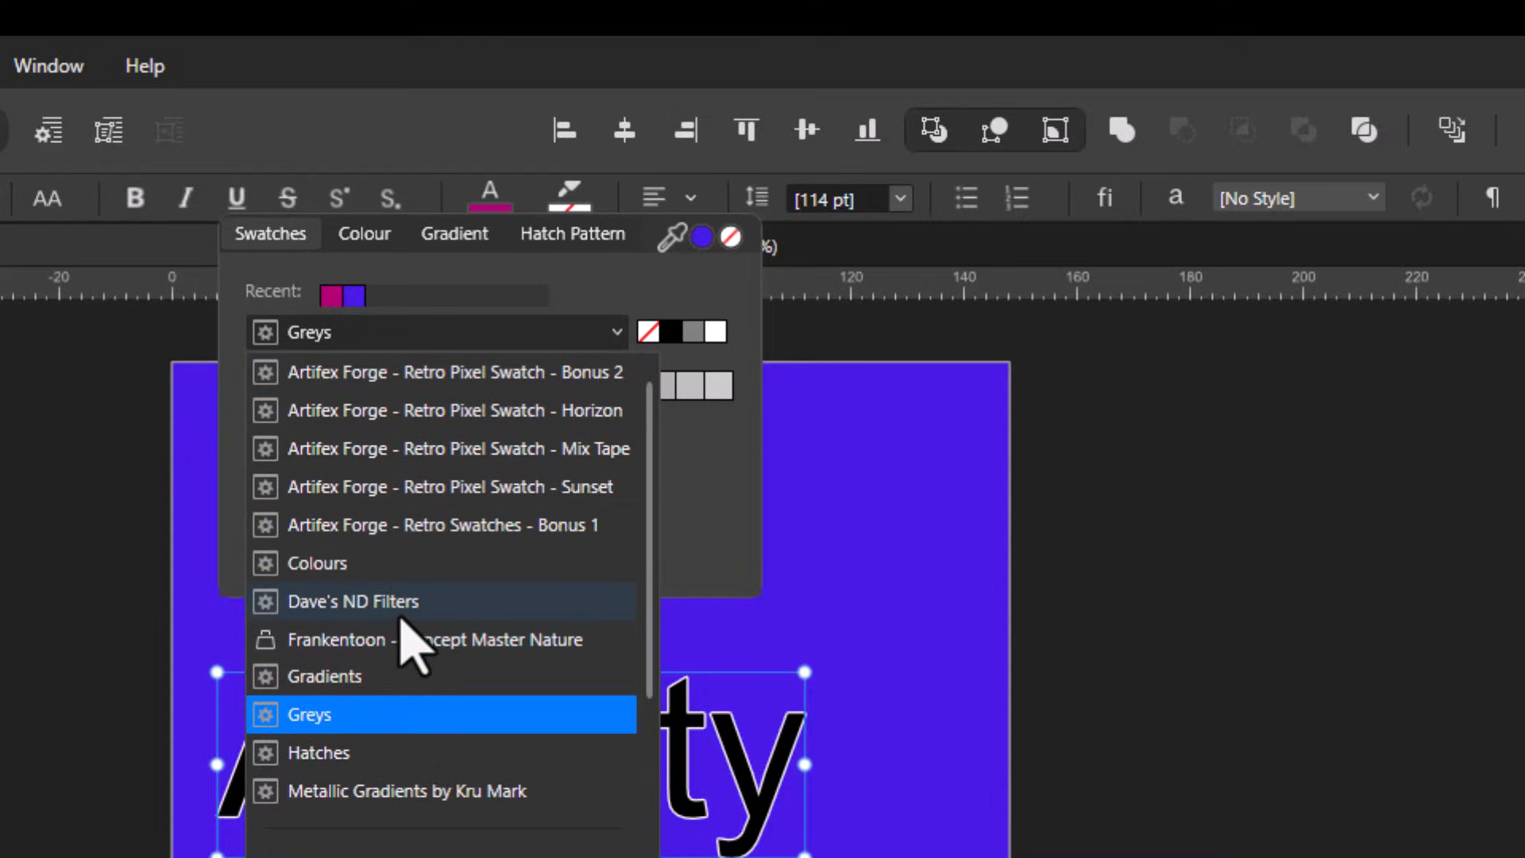
click(345, 564)
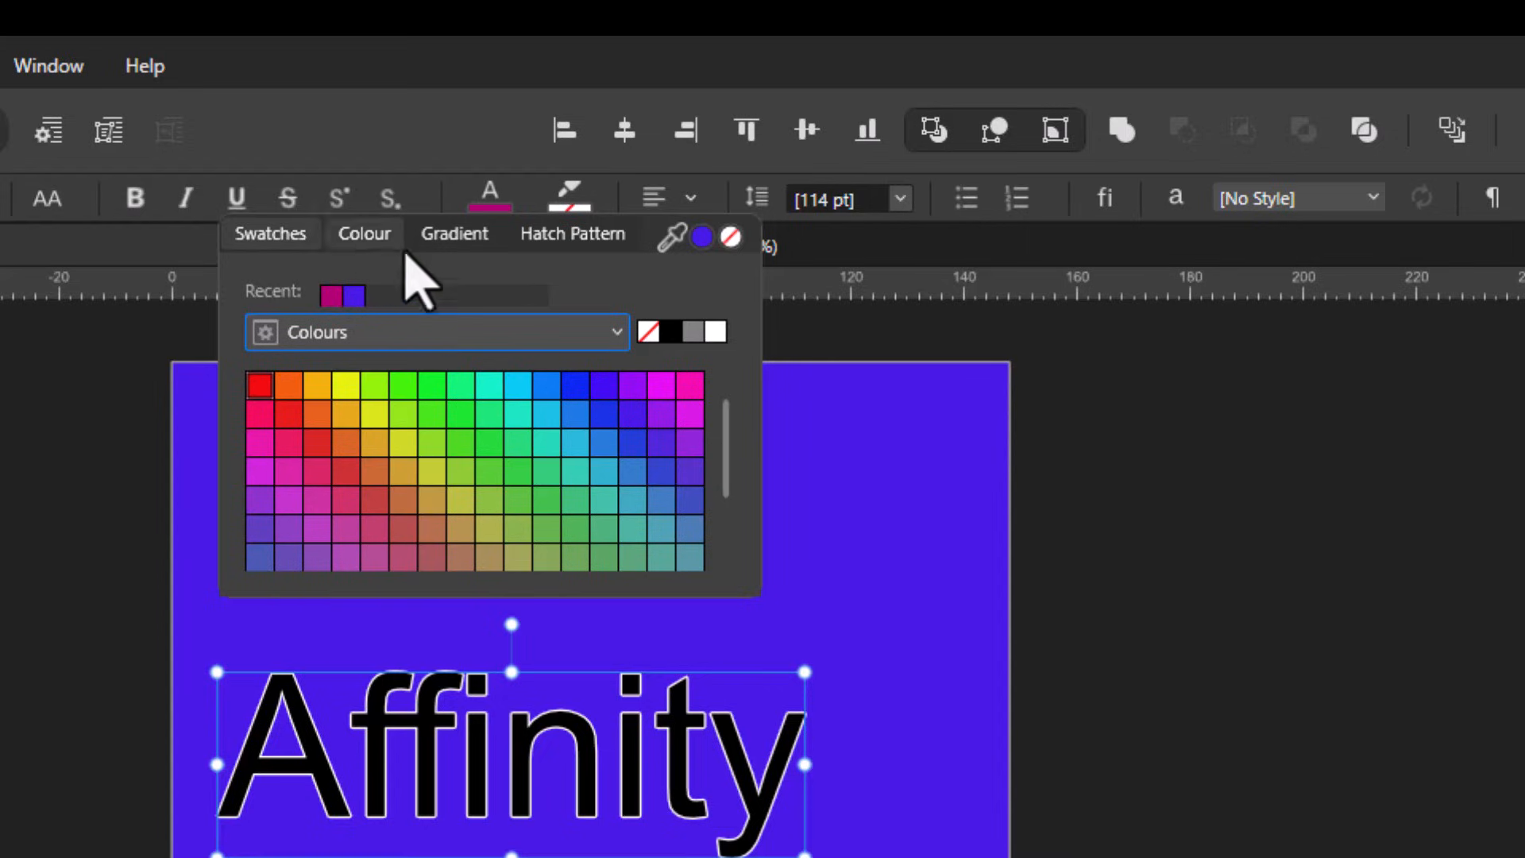
click(461, 238)
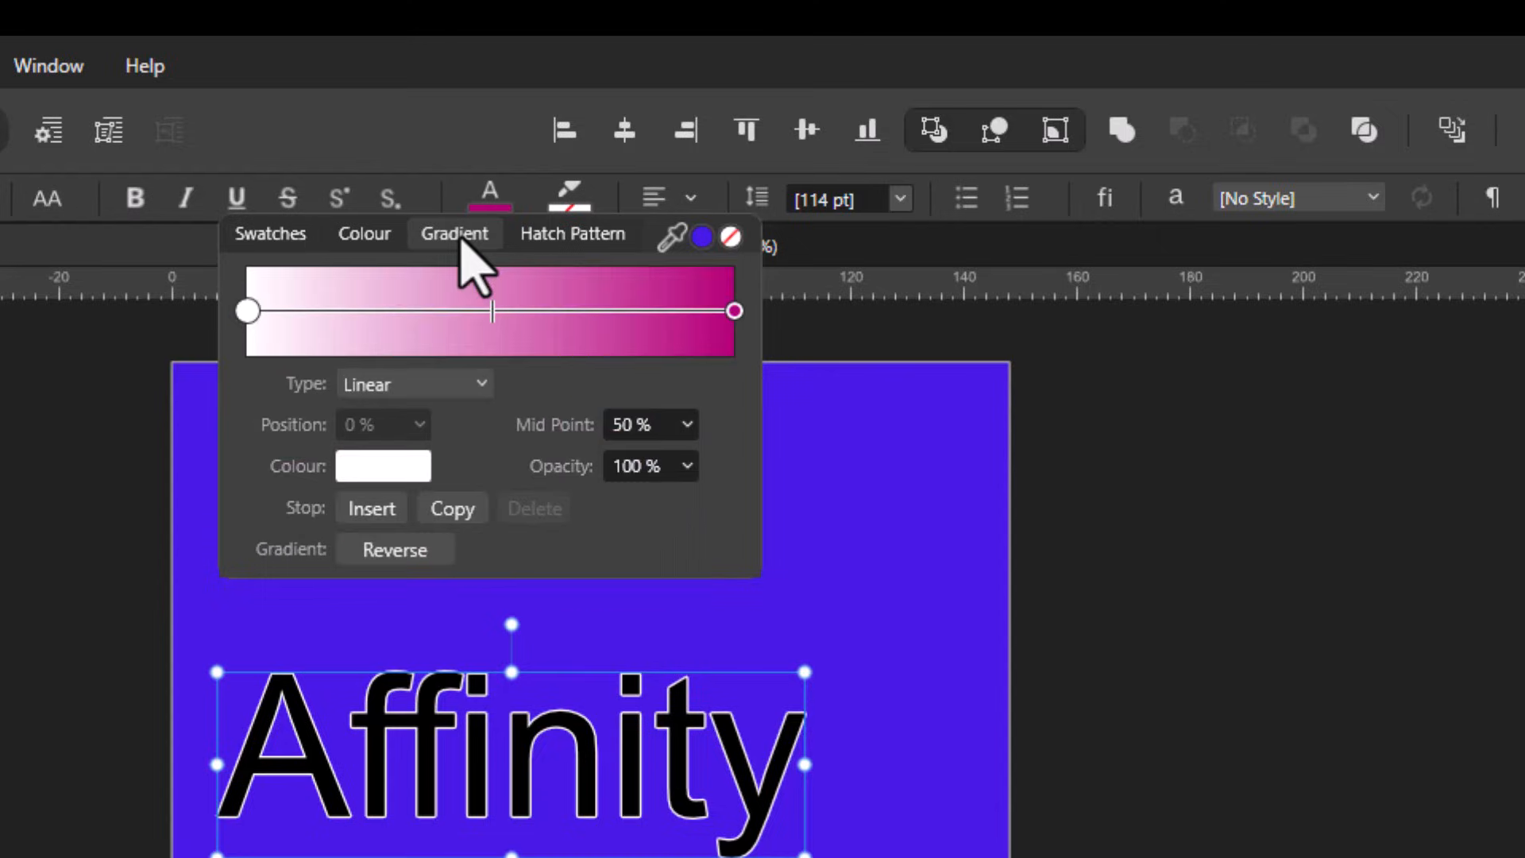
Step: Move the font colour between white FFFFFF and black 000000 on the hex spectrum, ending on white
click(368, 240)
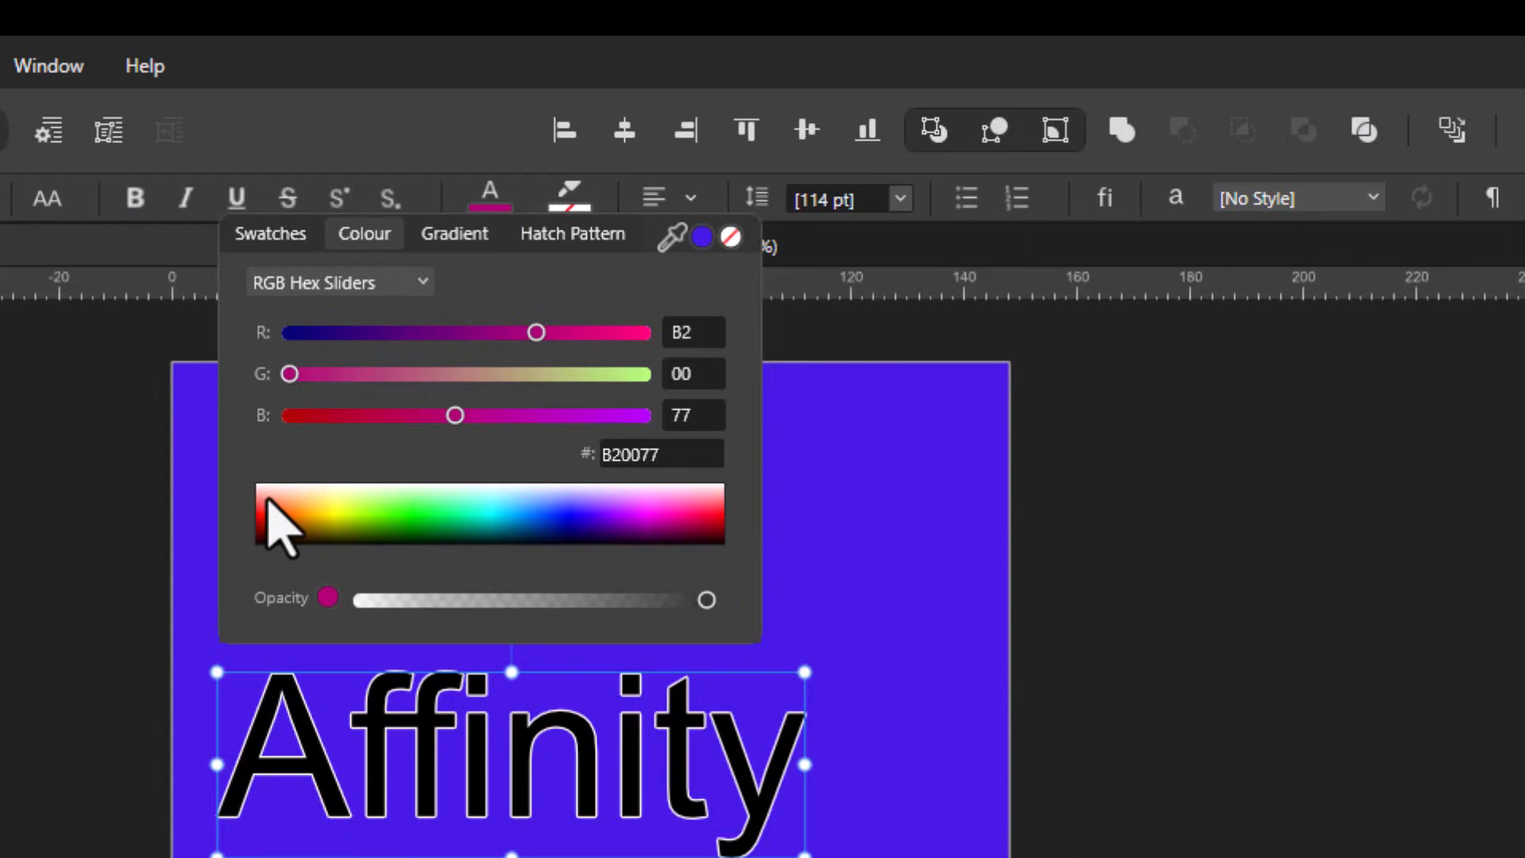
drag(266, 499, 260, 487)
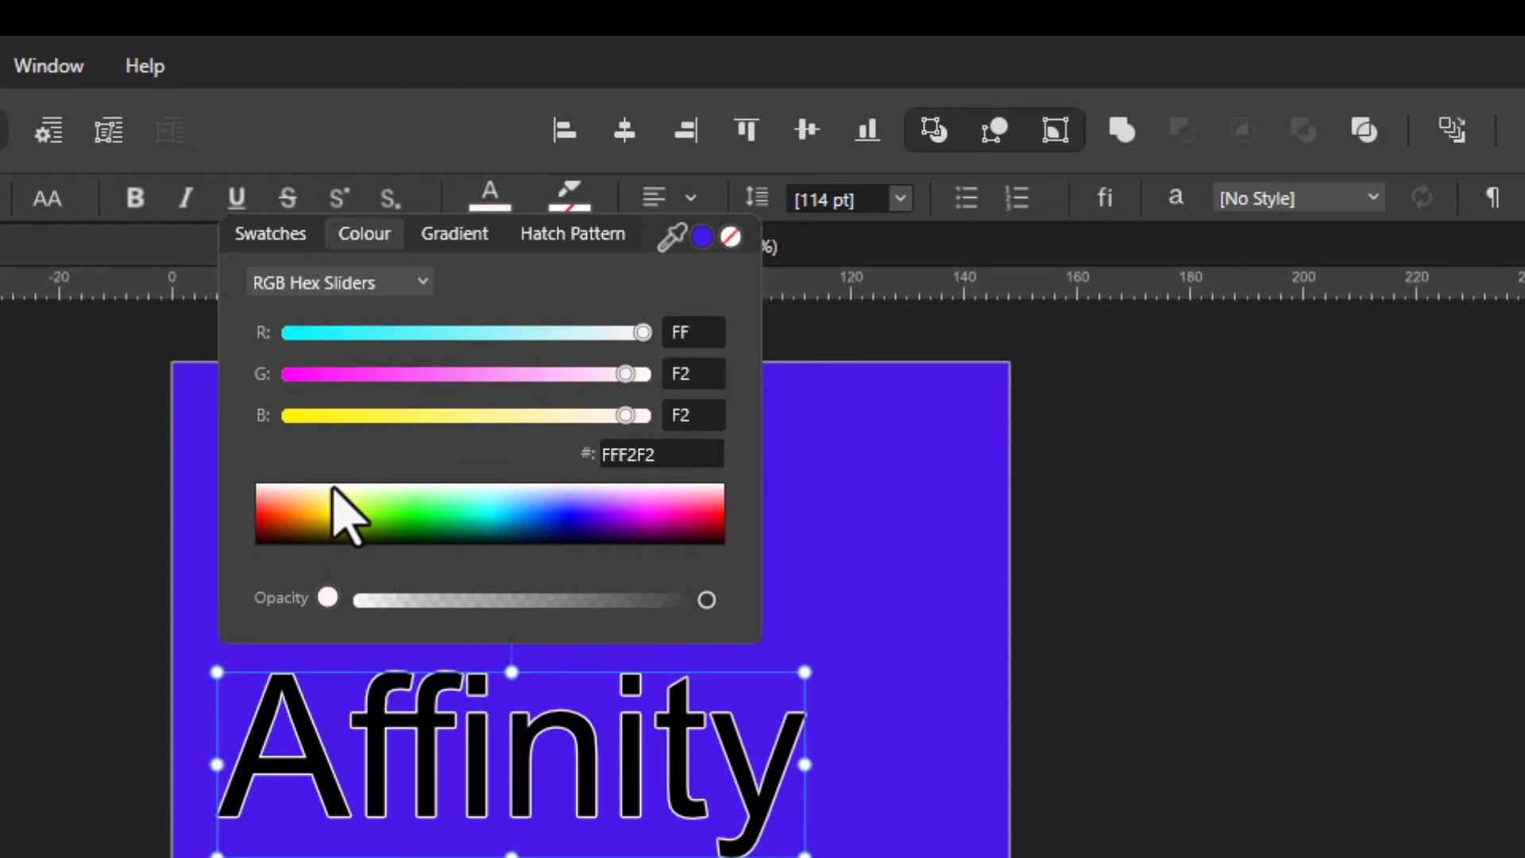
drag(332, 490, 354, 446)
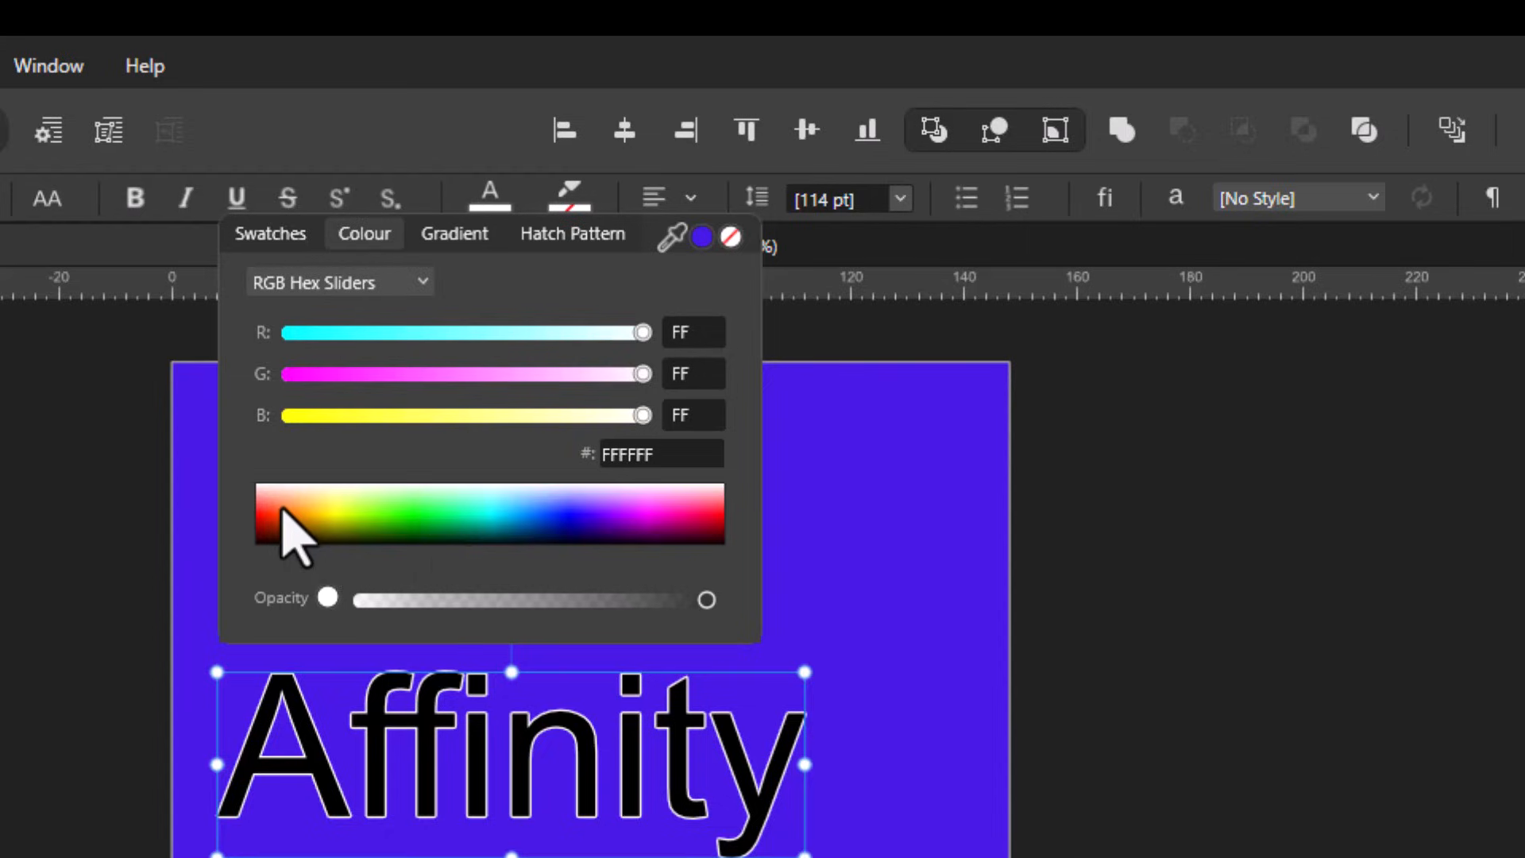
mouse_move(279, 538)
mouse_down()
mouse_move(282, 566)
mouse_move(293, 555)
mouse_up()
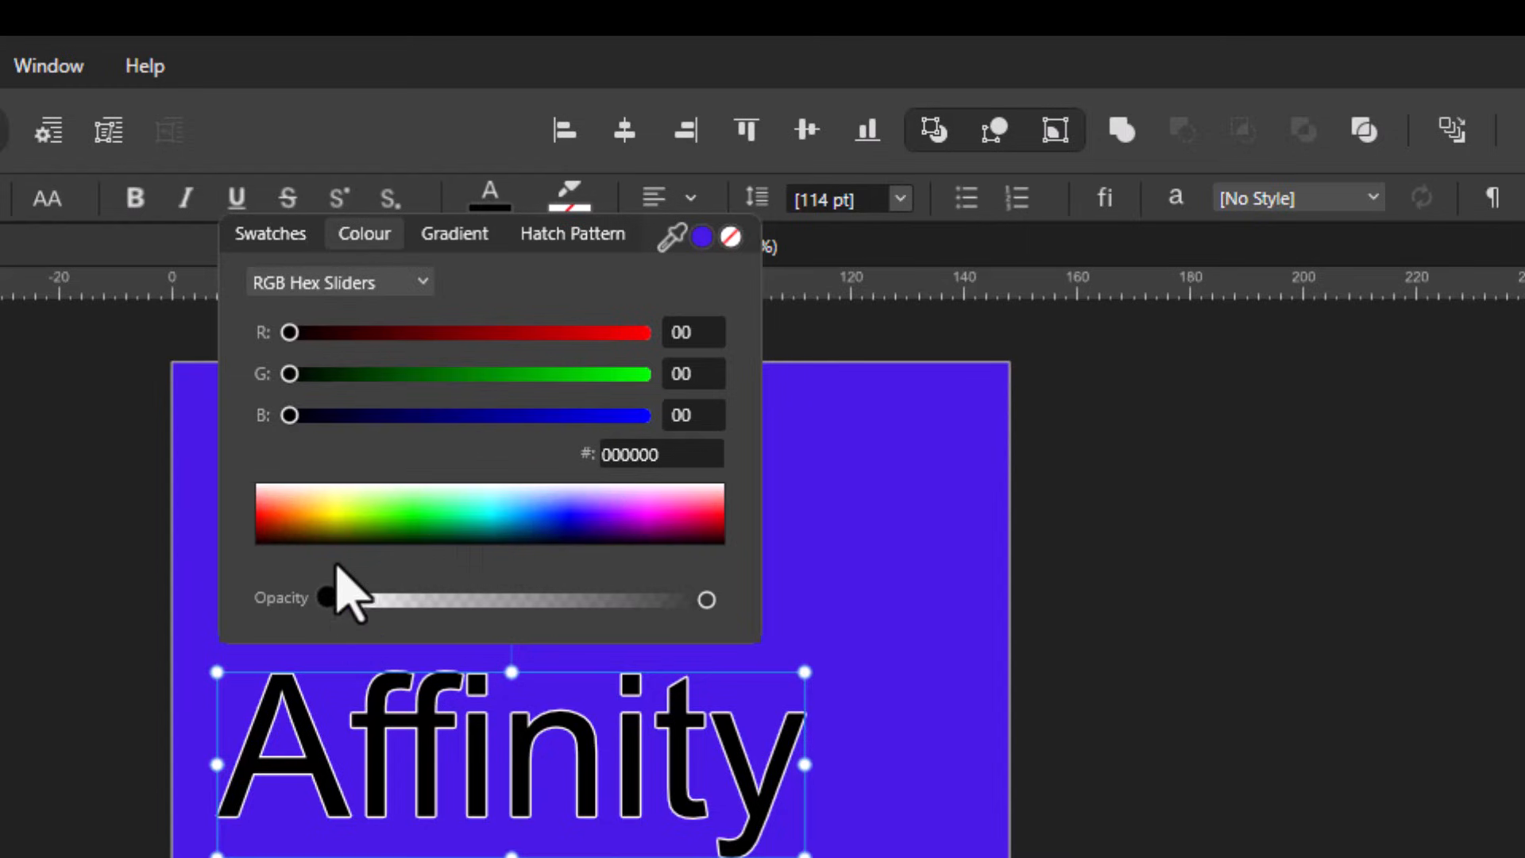
drag(290, 498, 268, 484)
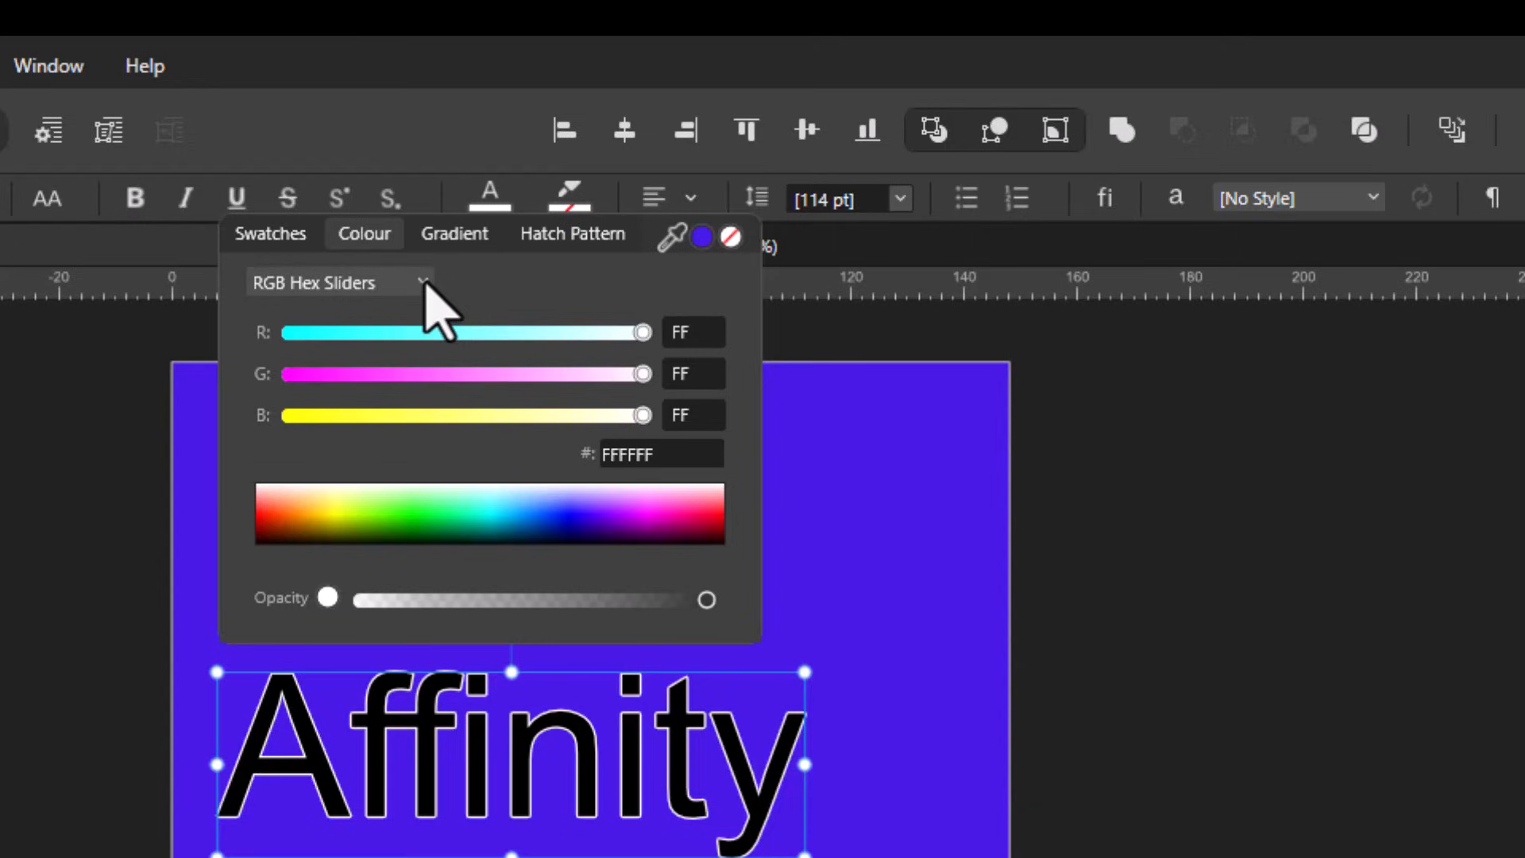
Step: Switch the font colour to RGB Sliders and pick black at 0, 0, 0 from the spectrum
click(425, 283)
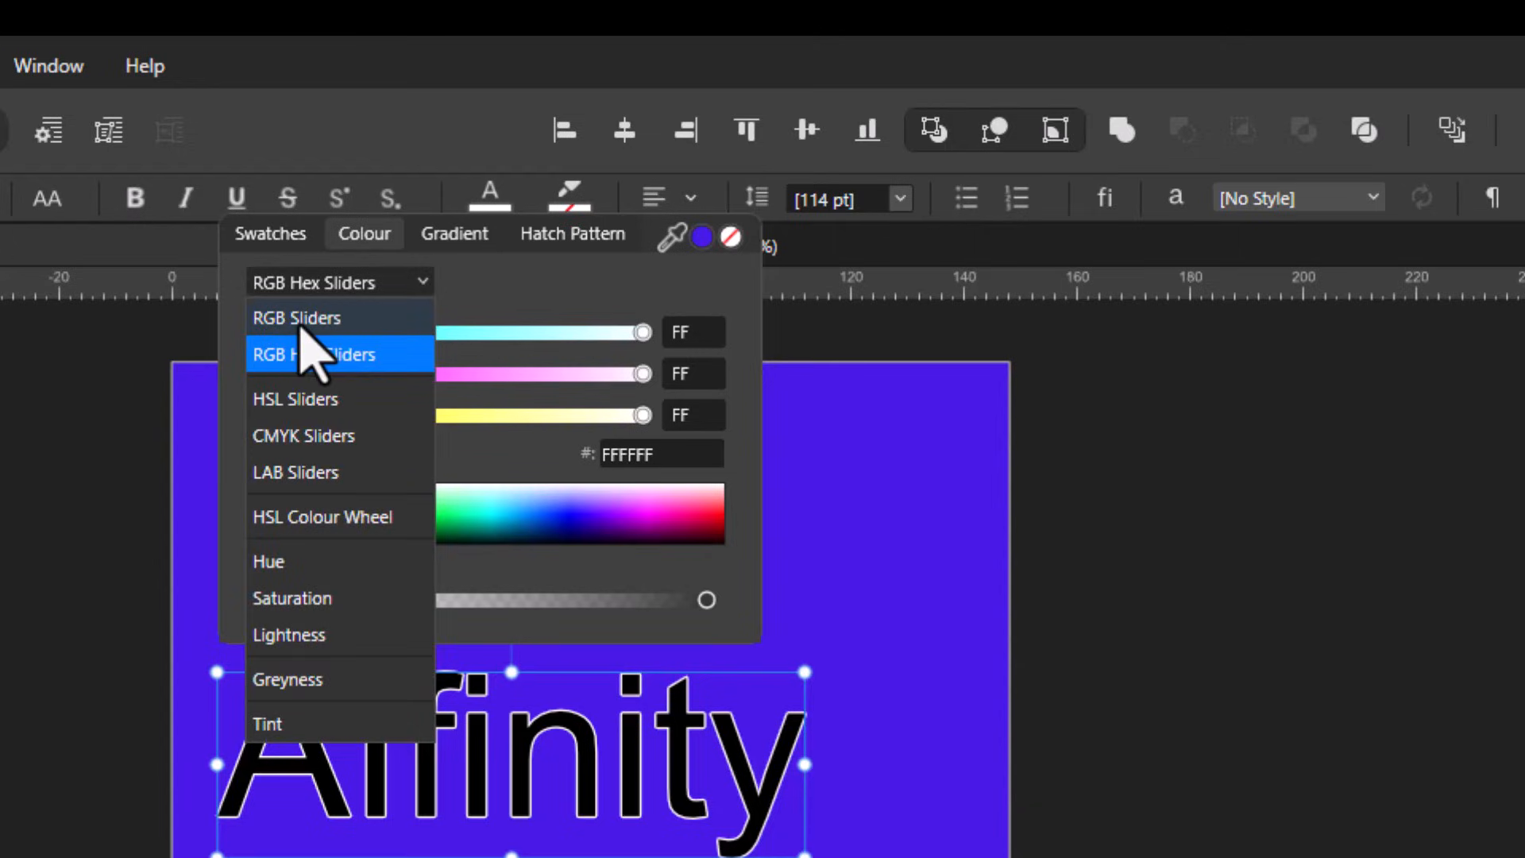
click(301, 322)
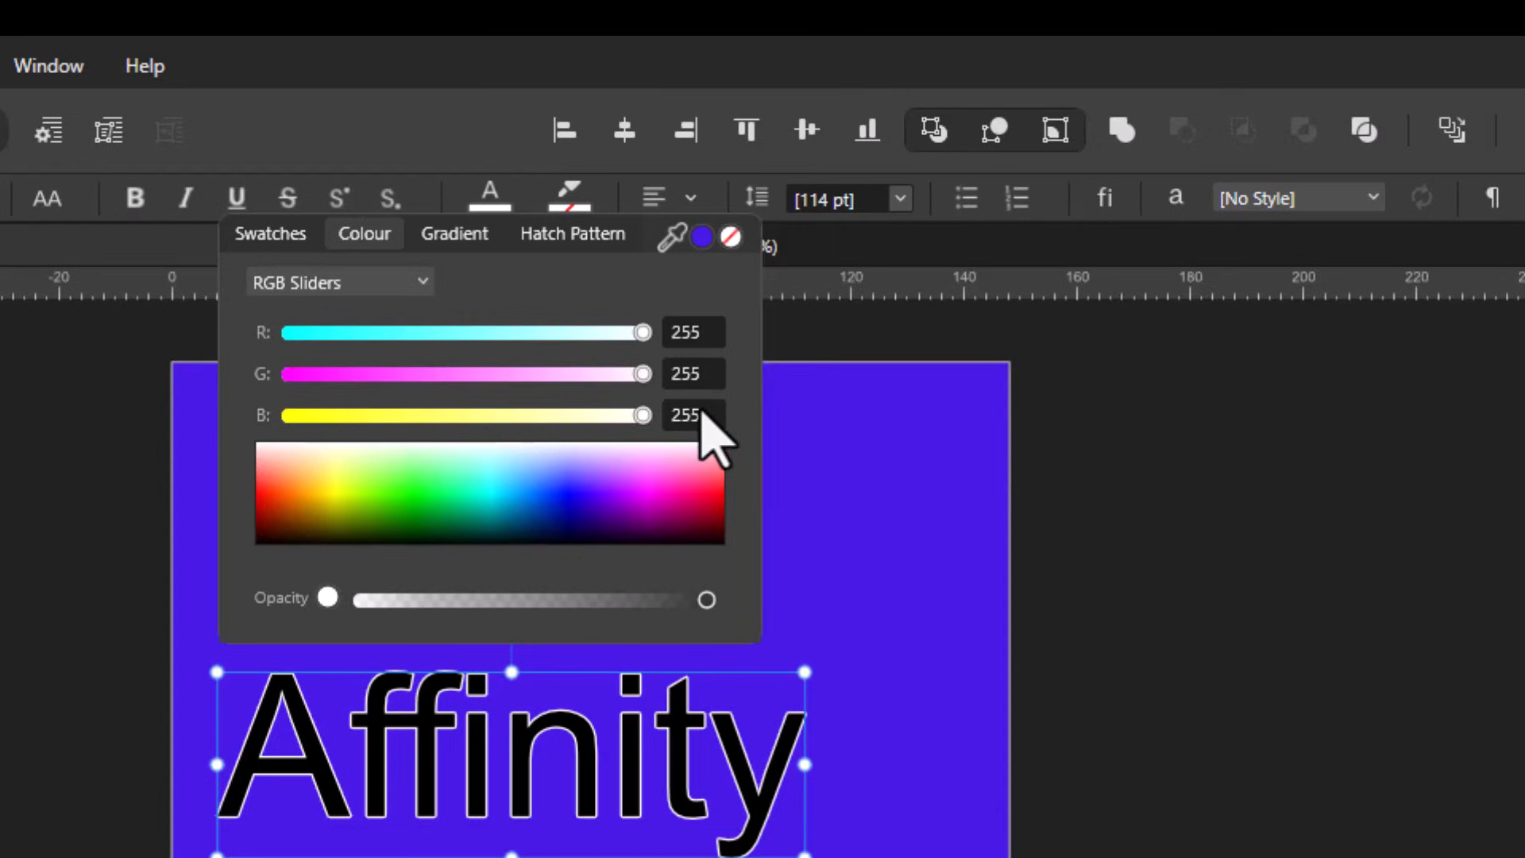
drag(270, 522, 255, 554)
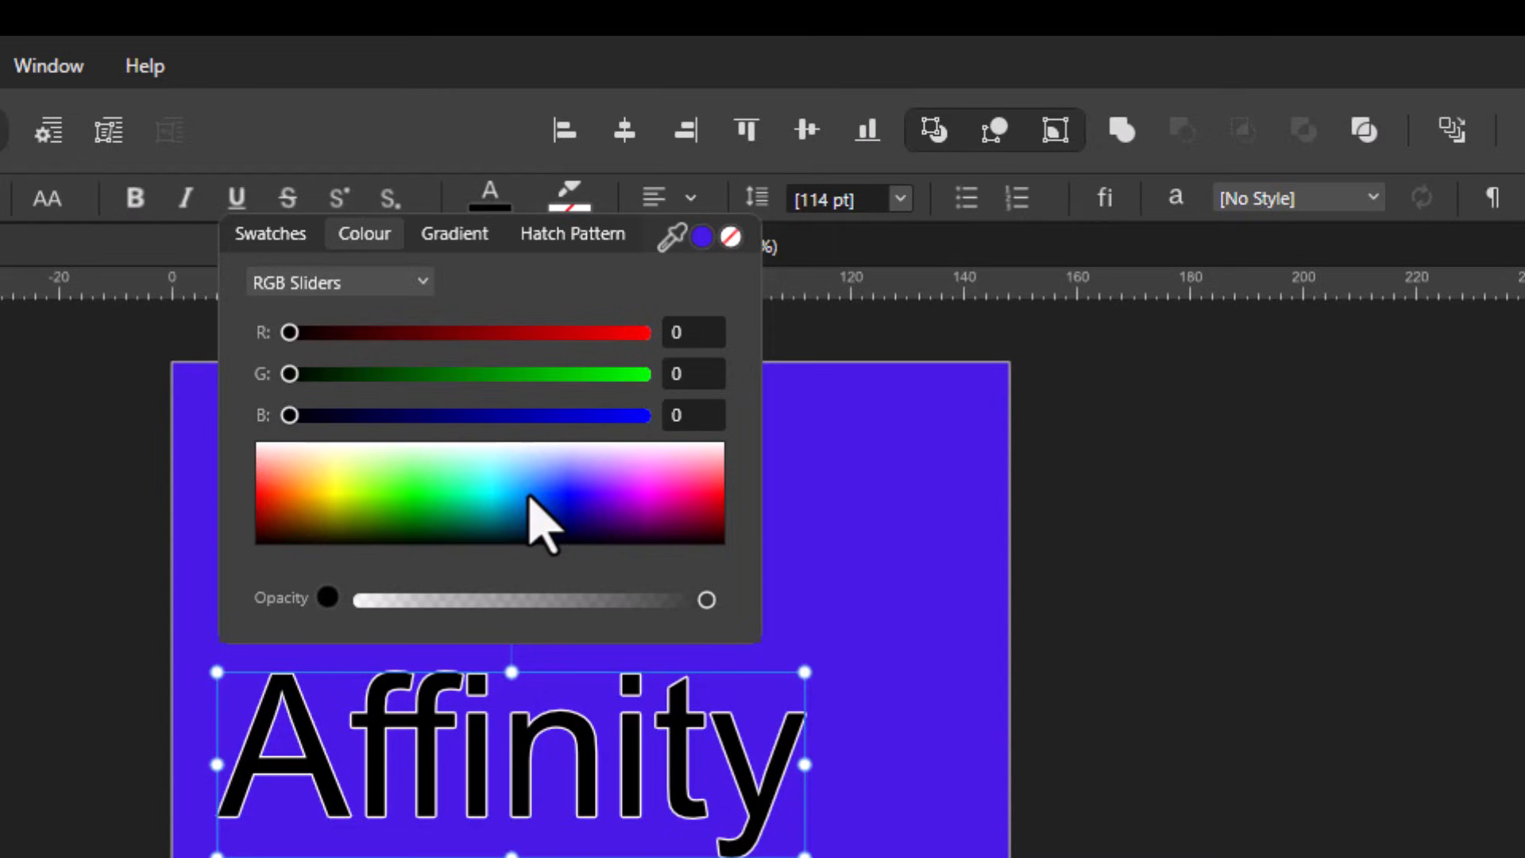
Step: Switch the font colour to CMYK Sliders and pick white at all zeros, ending on black at 72, 68, 67, 88
click(422, 281)
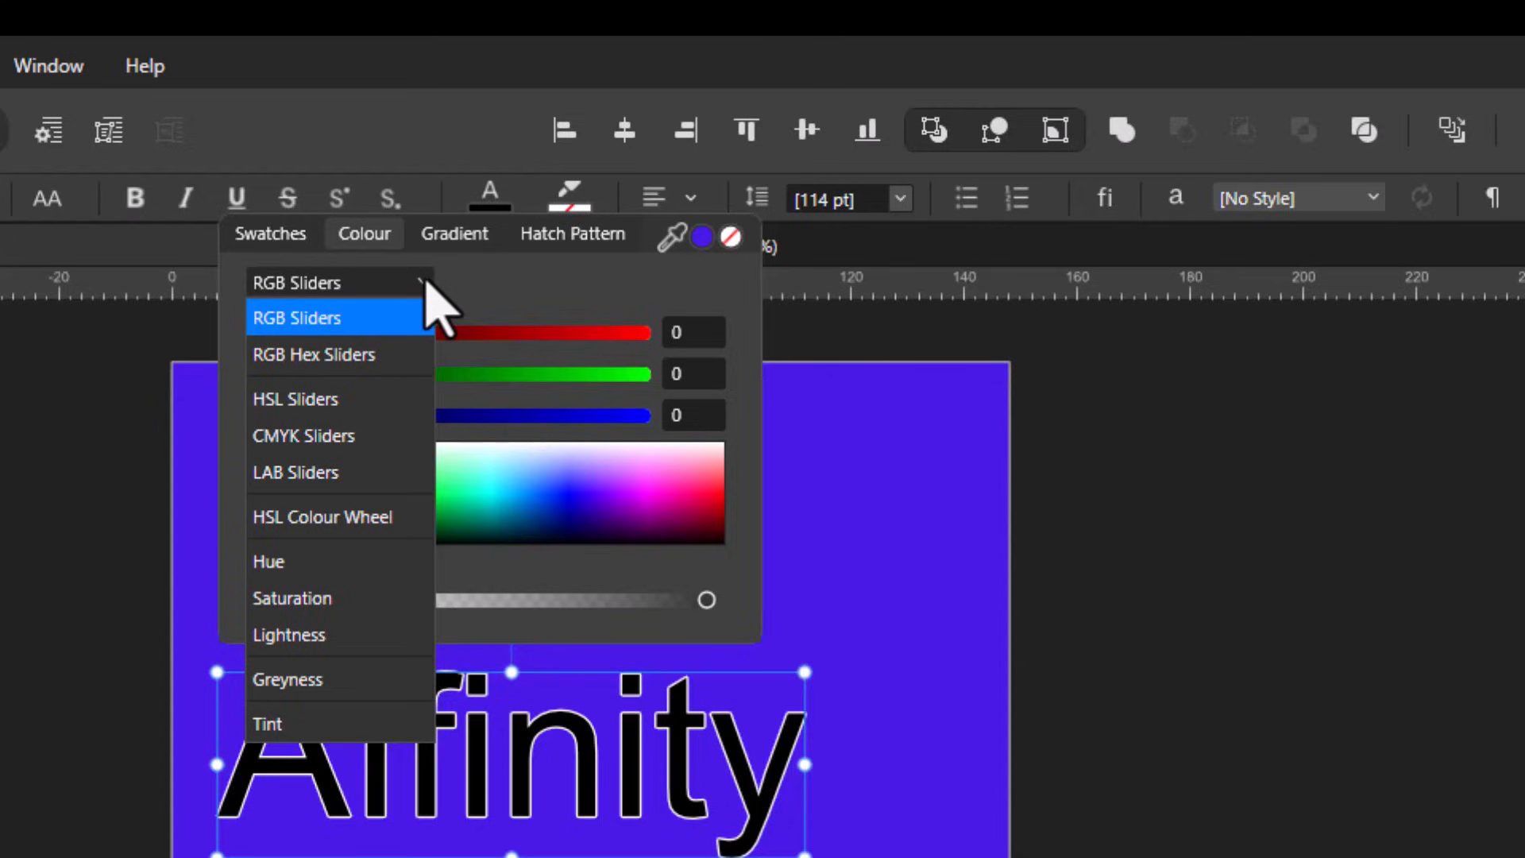
key(Escape)
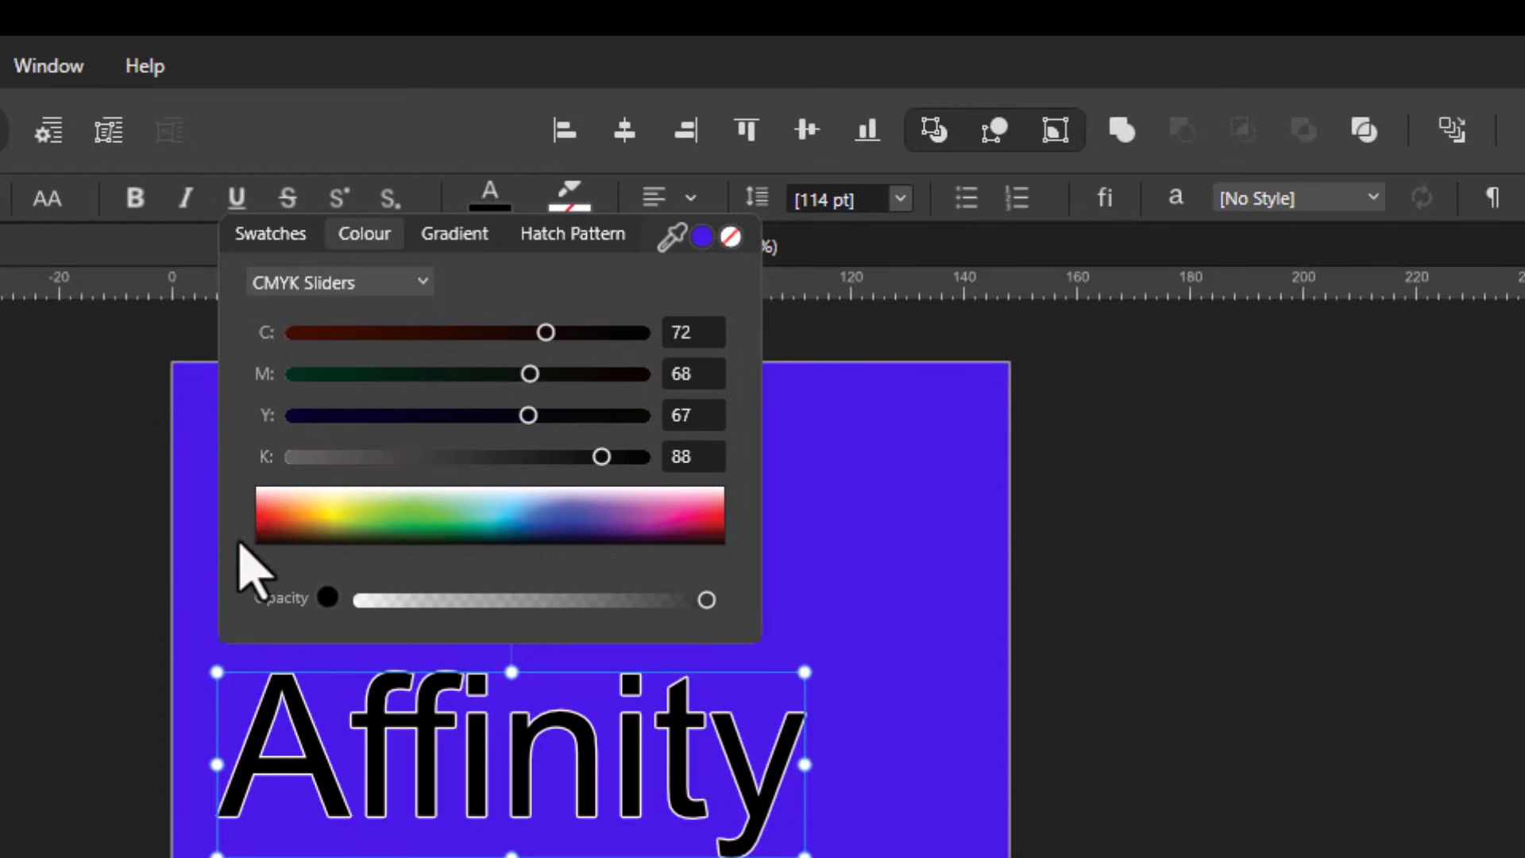
drag(283, 506, 255, 488)
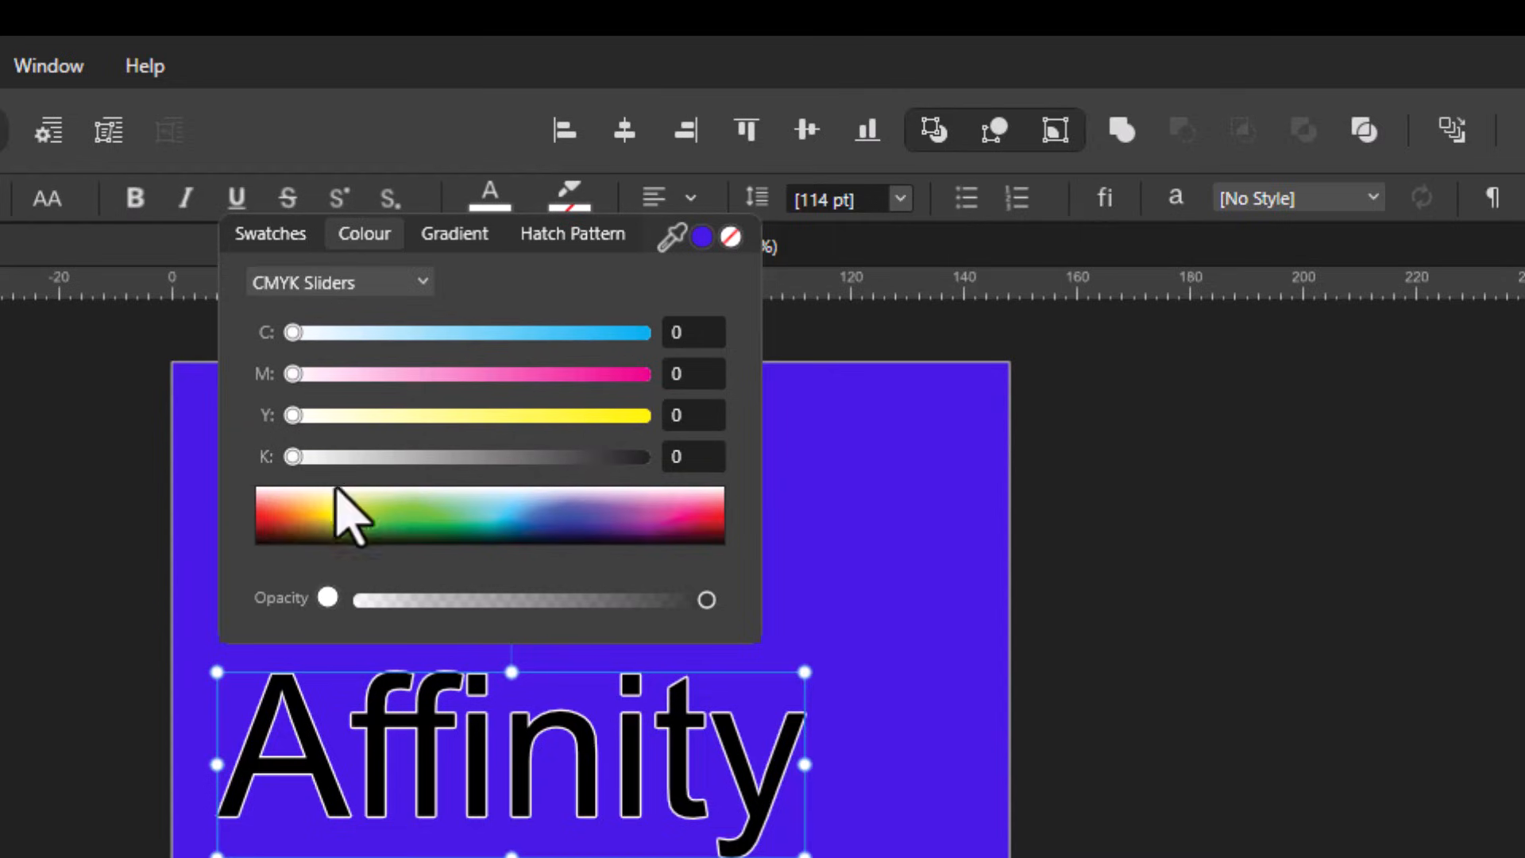
drag(278, 526, 258, 558)
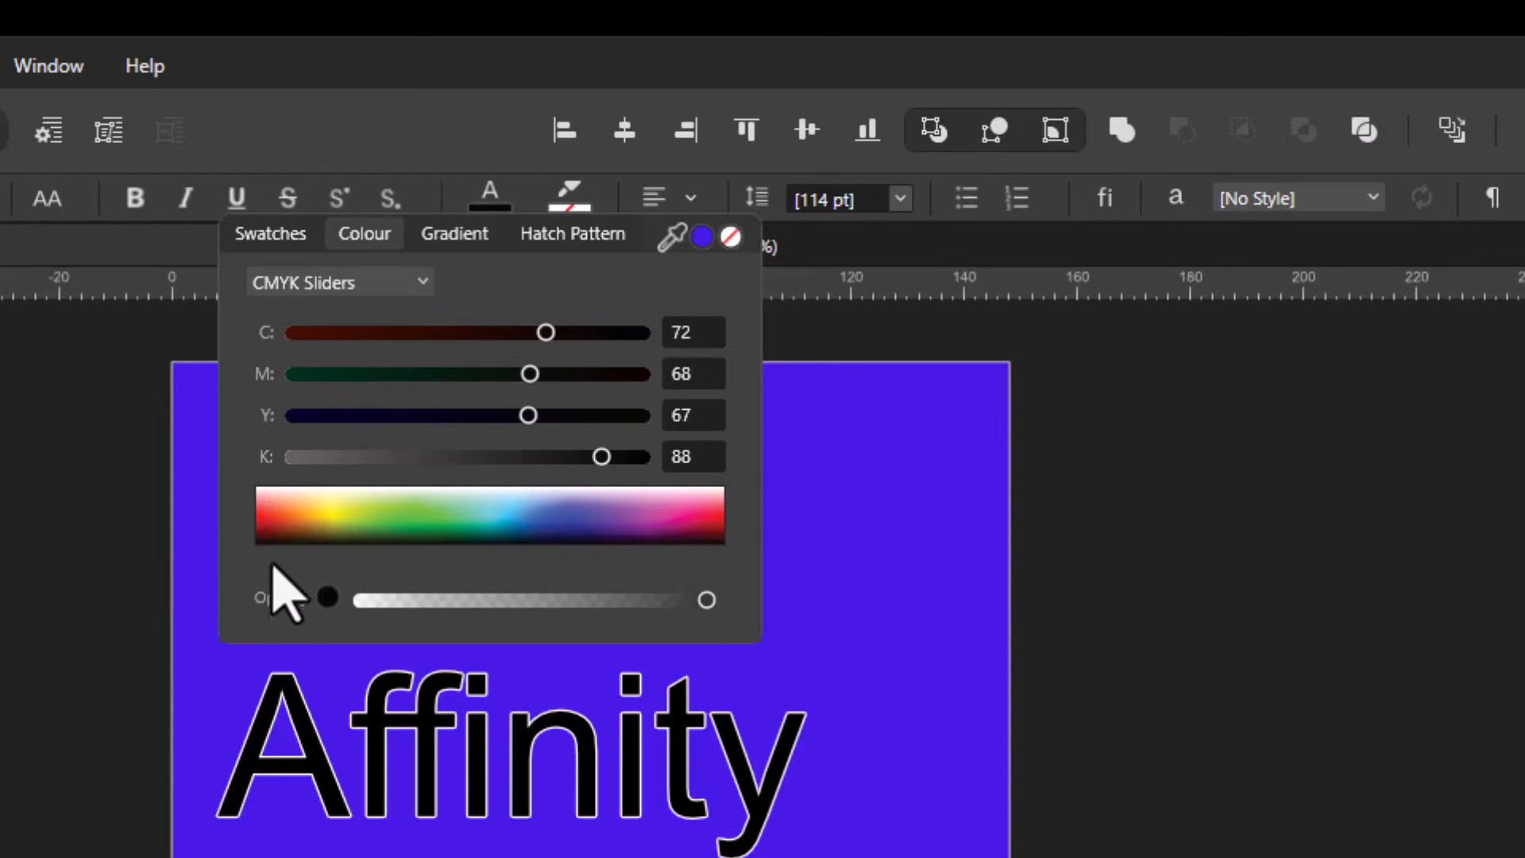
Step: Raise the font colour's cyan, magenta, yellow and black values to 100 each
drag(546, 333, 709, 347)
drag(530, 374, 651, 373)
drag(534, 415, 657, 459)
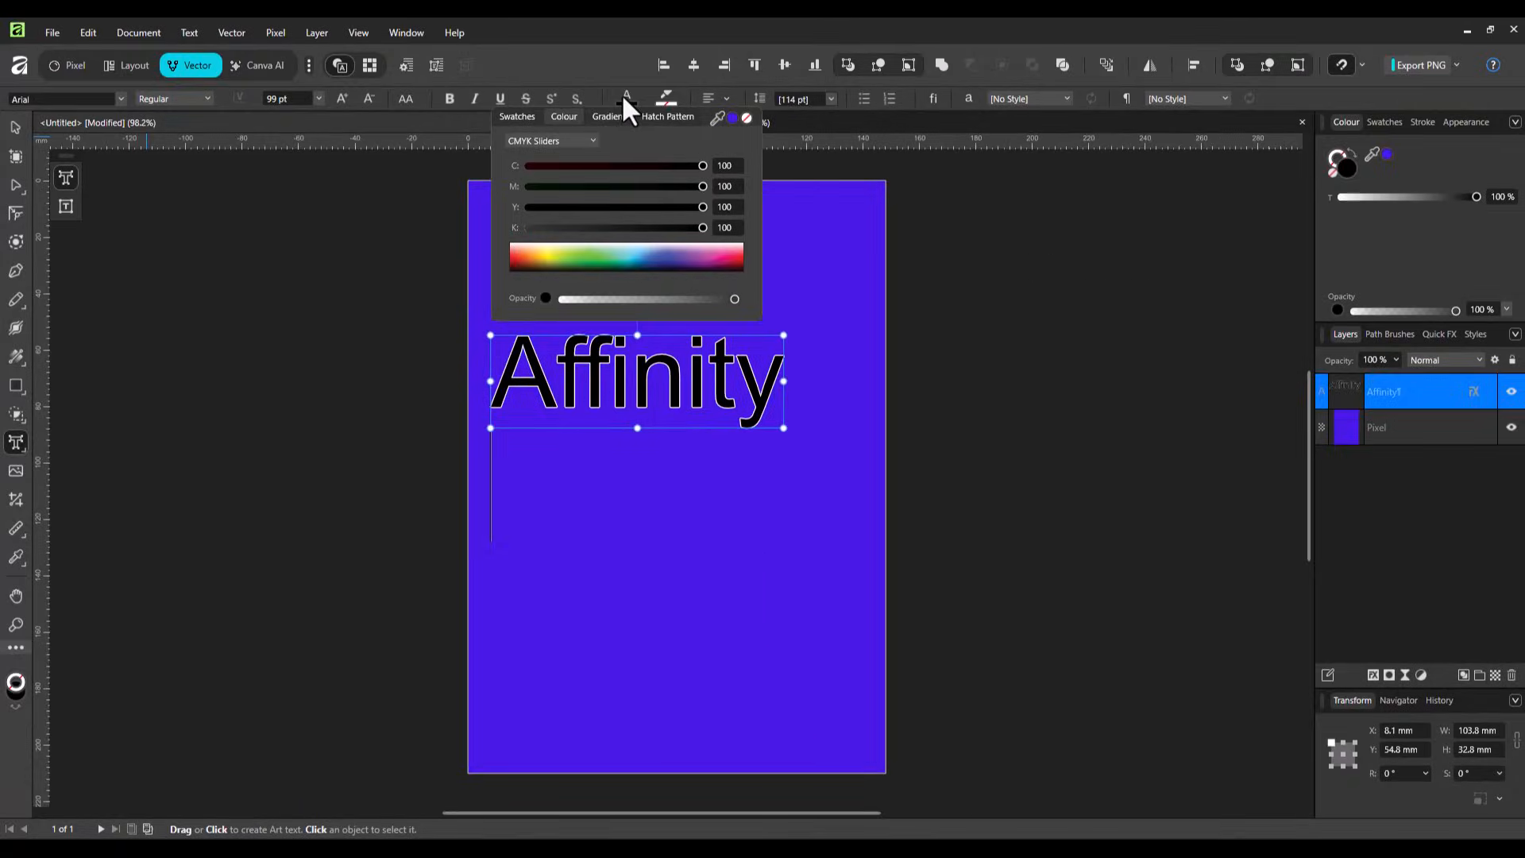
Step: Close the font colour options and enter the letter A on the line below Affinity
click(623, 98)
click(623, 97)
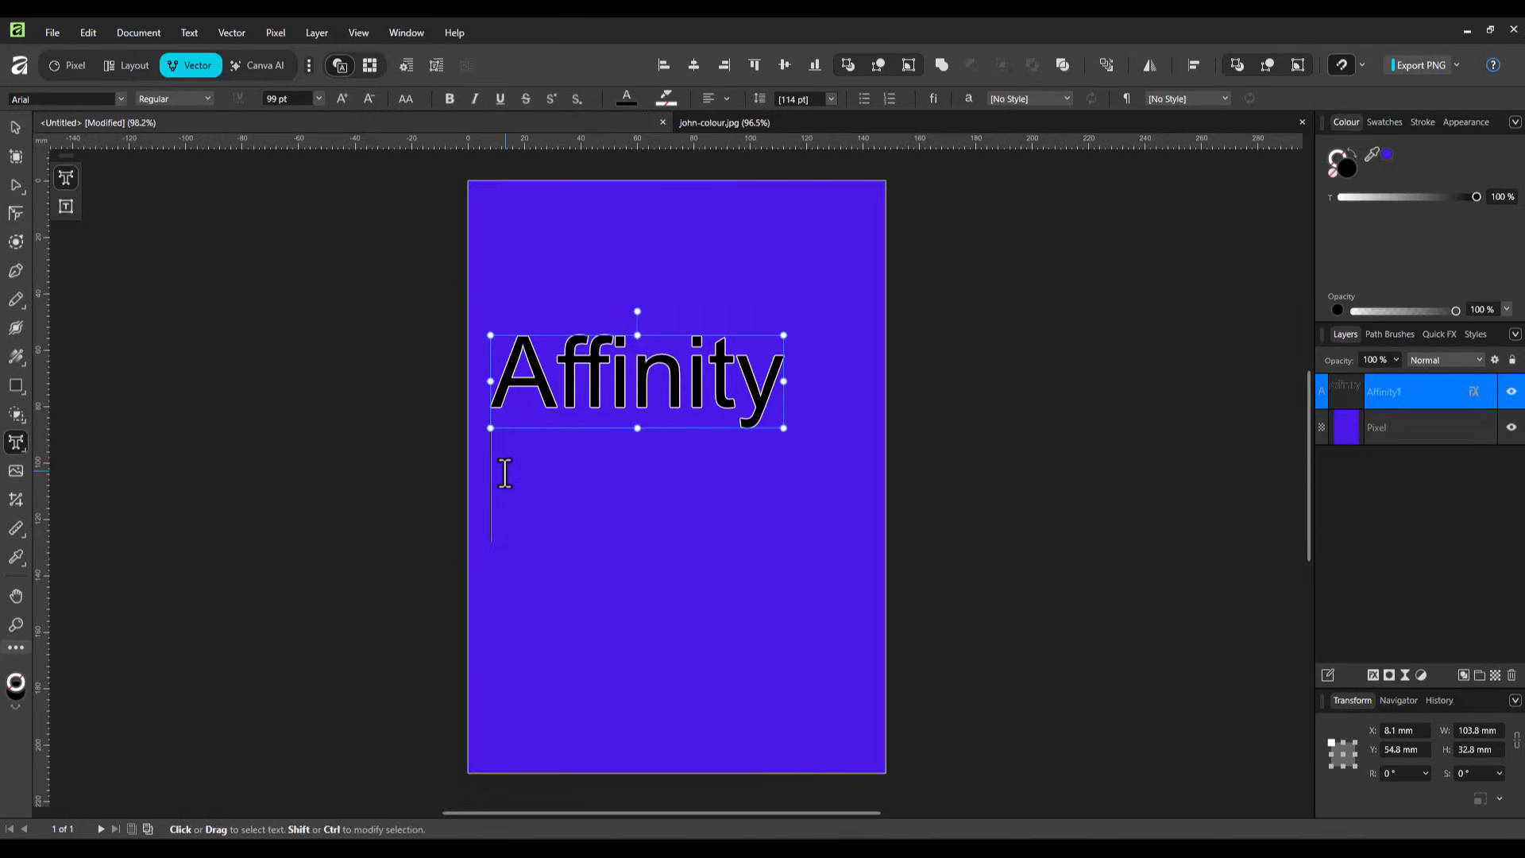
text(A)
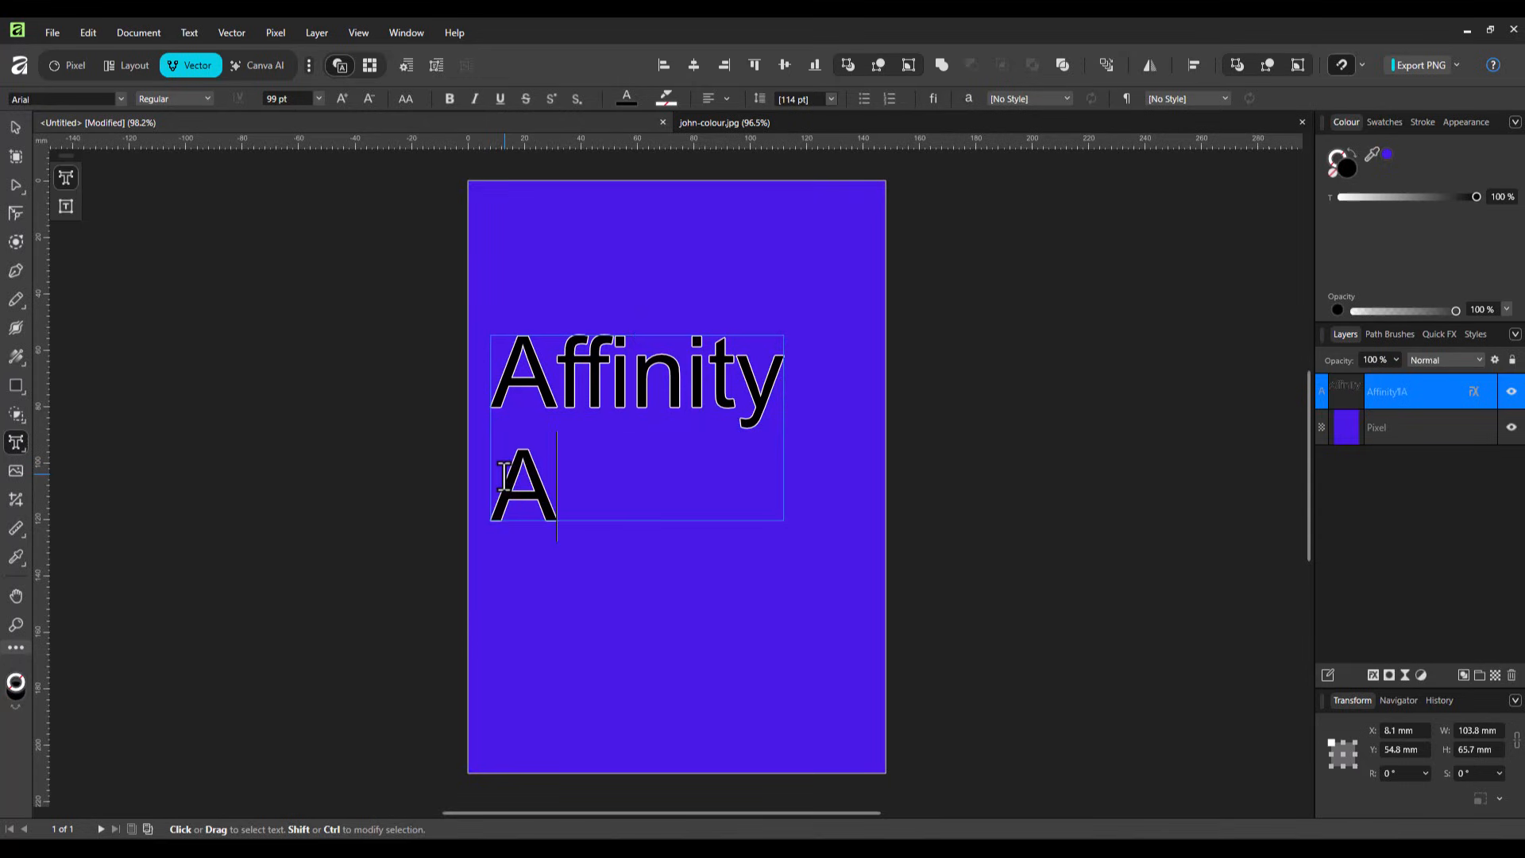
Step: Complete the second line of the outlined text so it reads Affinity, and finish editing it
text(ffinity)
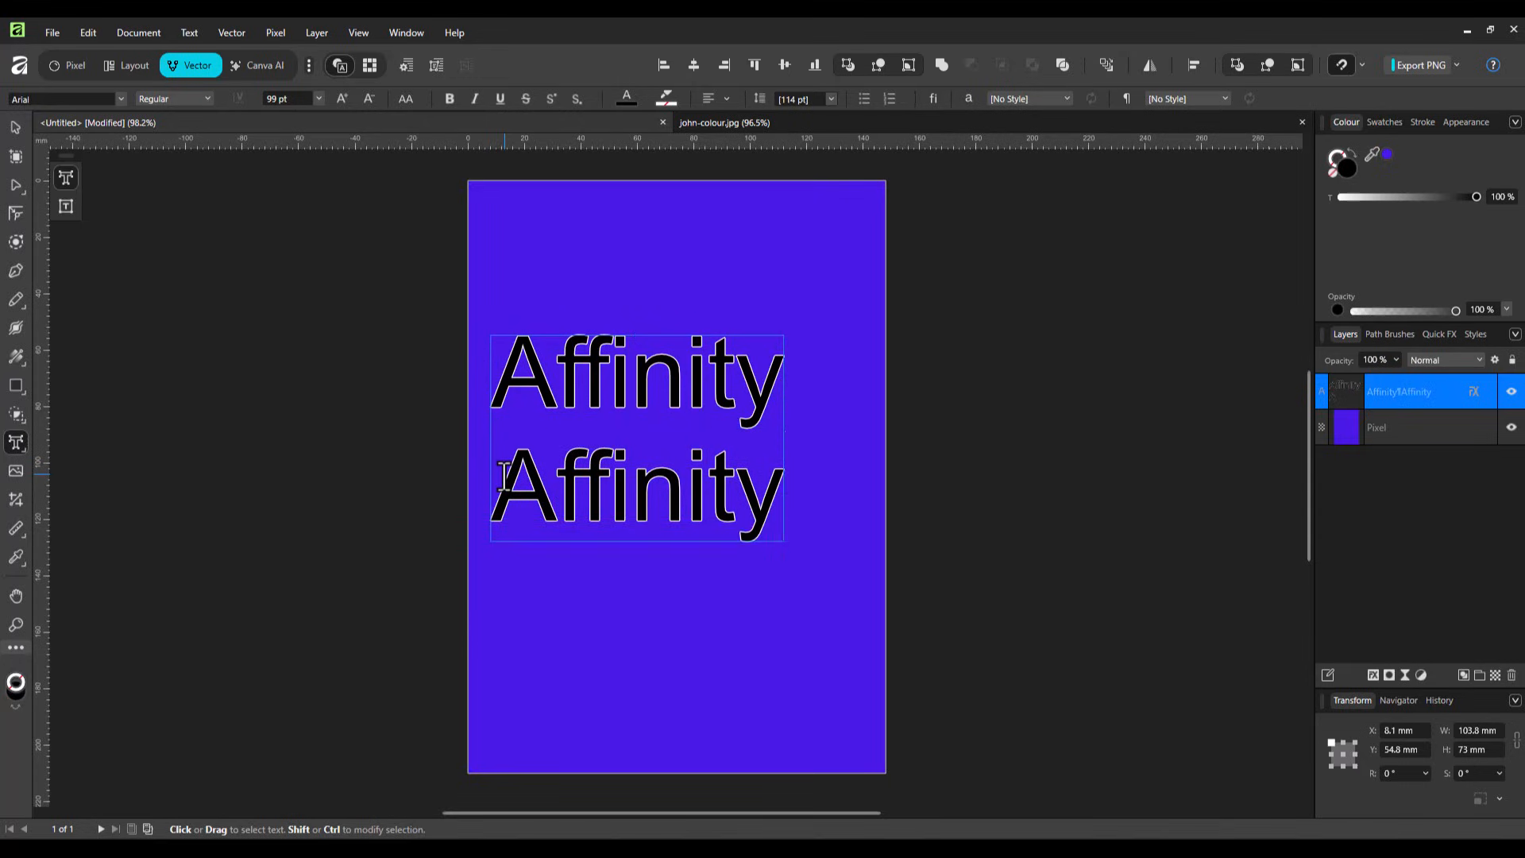
key(Escape)
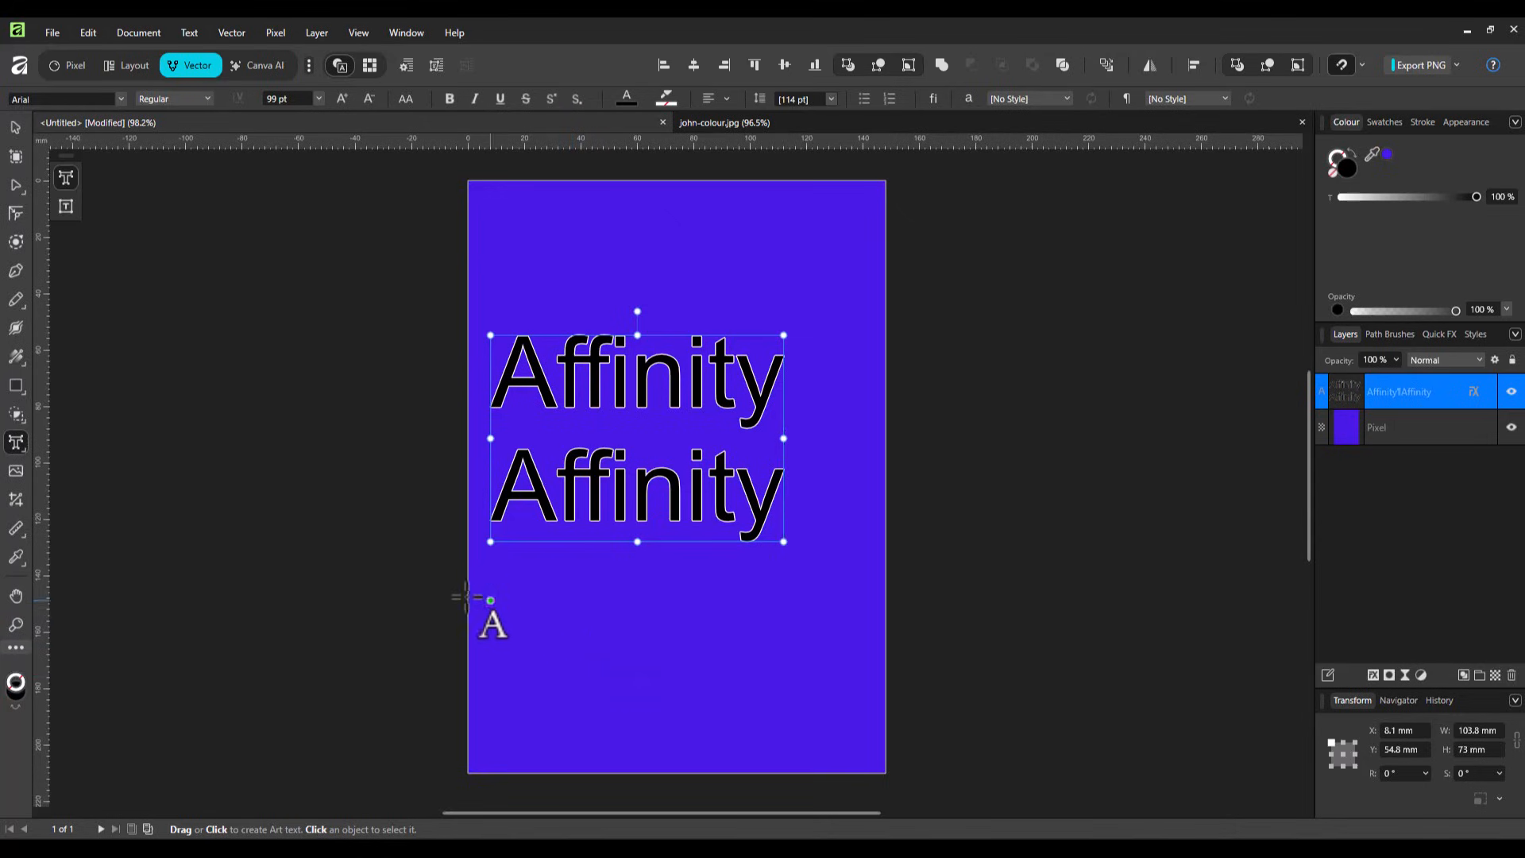
Step: Add a separate art text reading Affinity below the outlined lines and enlarge it to about 99 pt
drag(484, 602, 500, 659)
text(A)
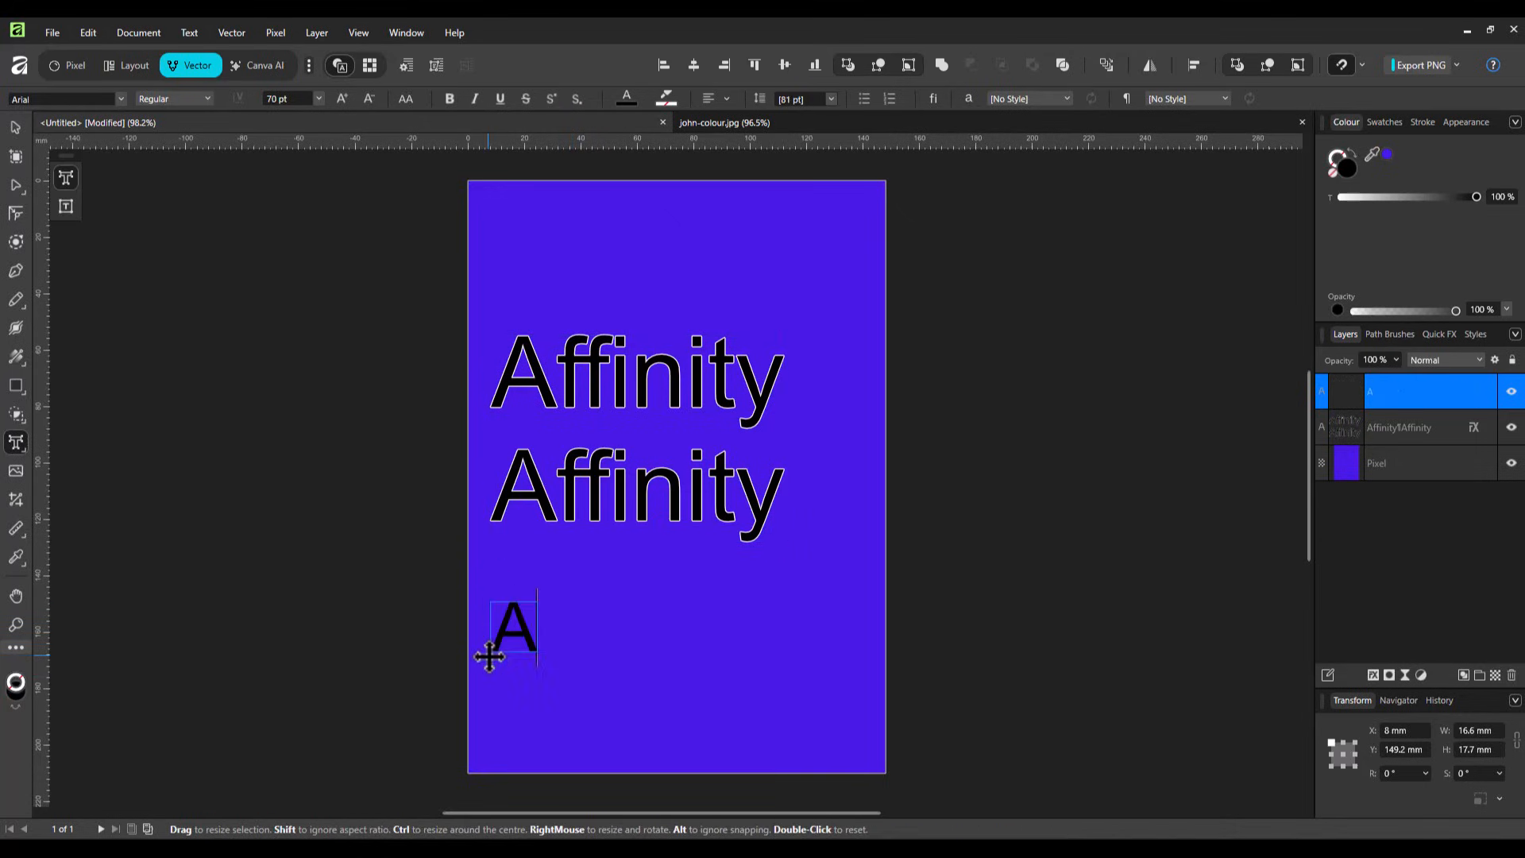
text(ffinity)
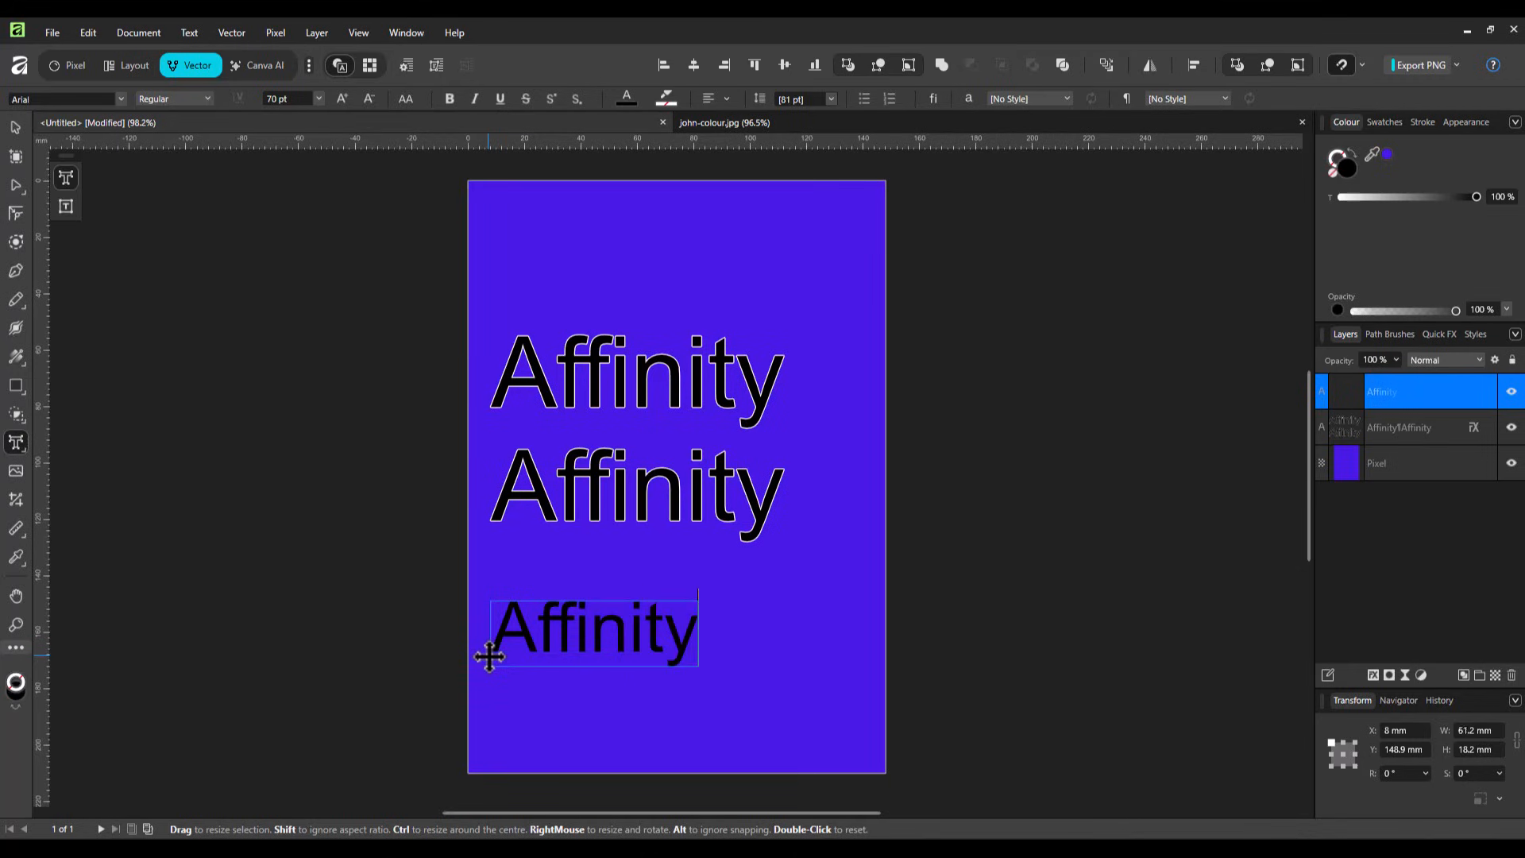
key(Escape)
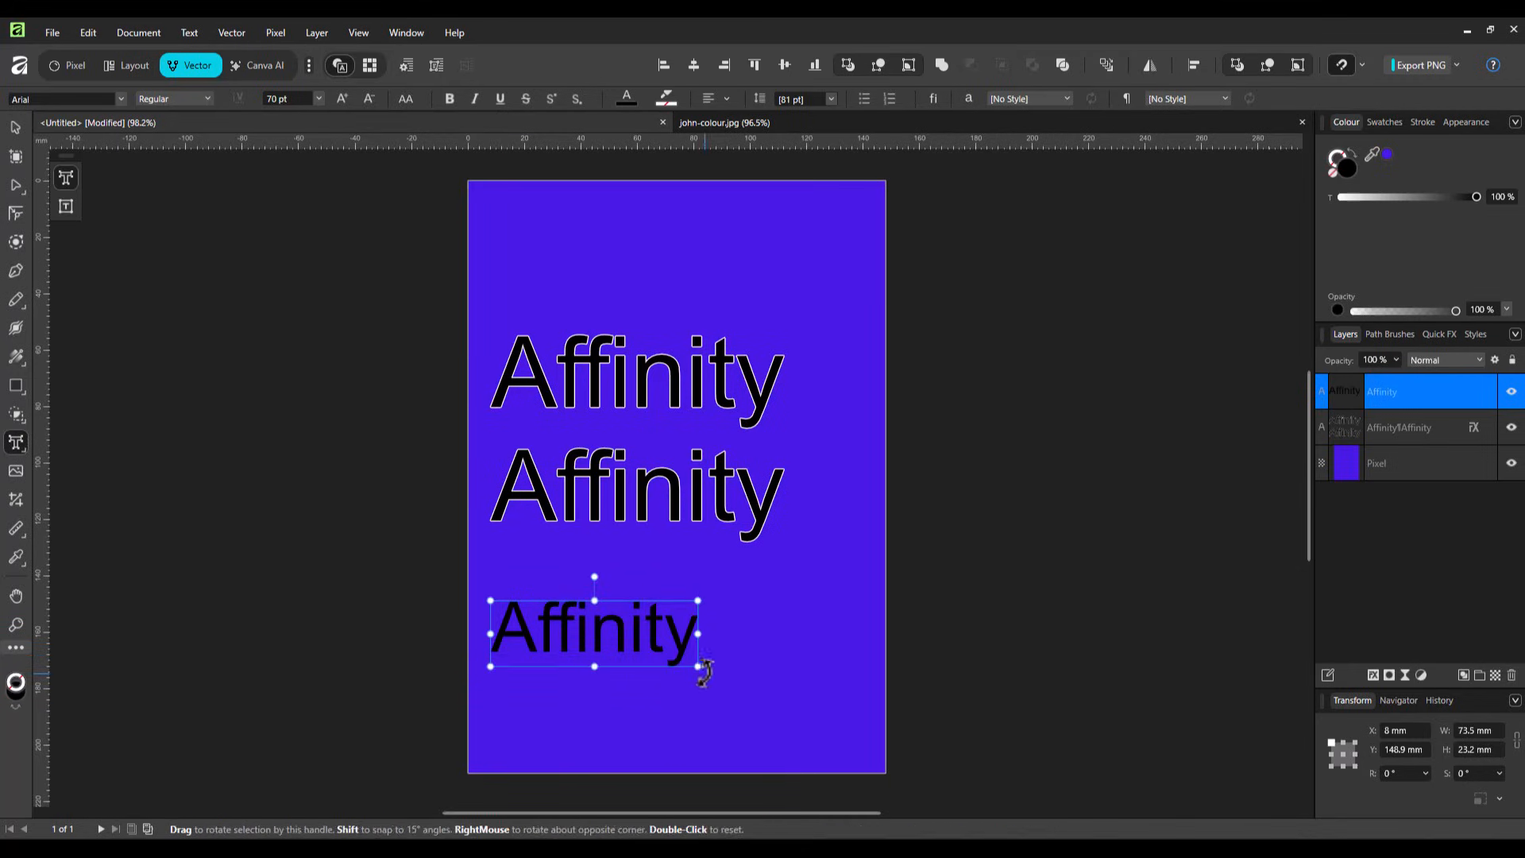
drag(700, 666, 782, 747)
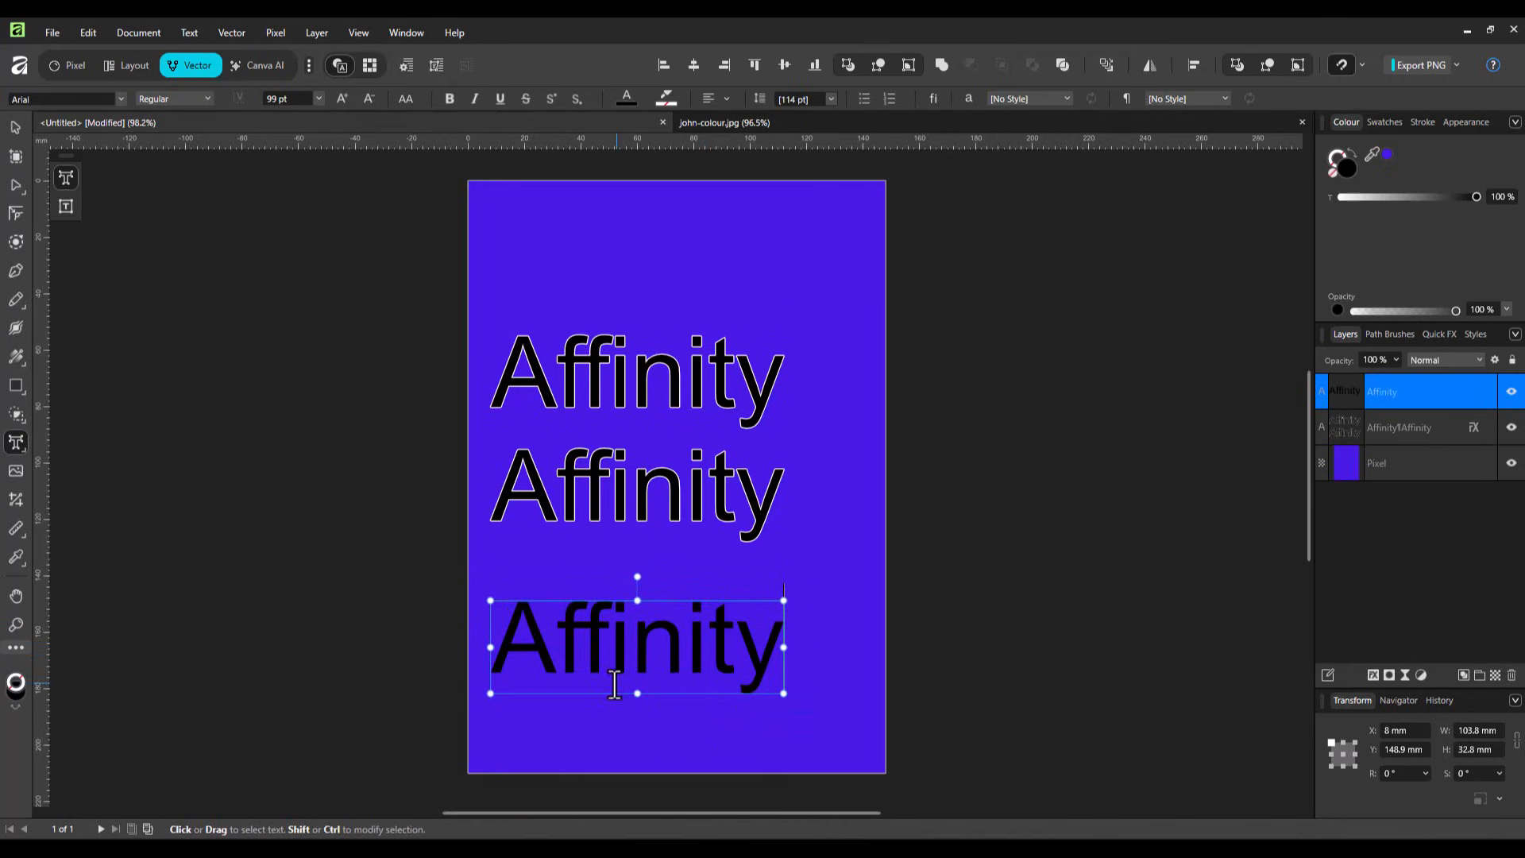
Step: Set the text background colour to orange at CMYK 0, 75, 91, 0 and add the art text Affinty at about 97 pt above the outlined lines
click(664, 98)
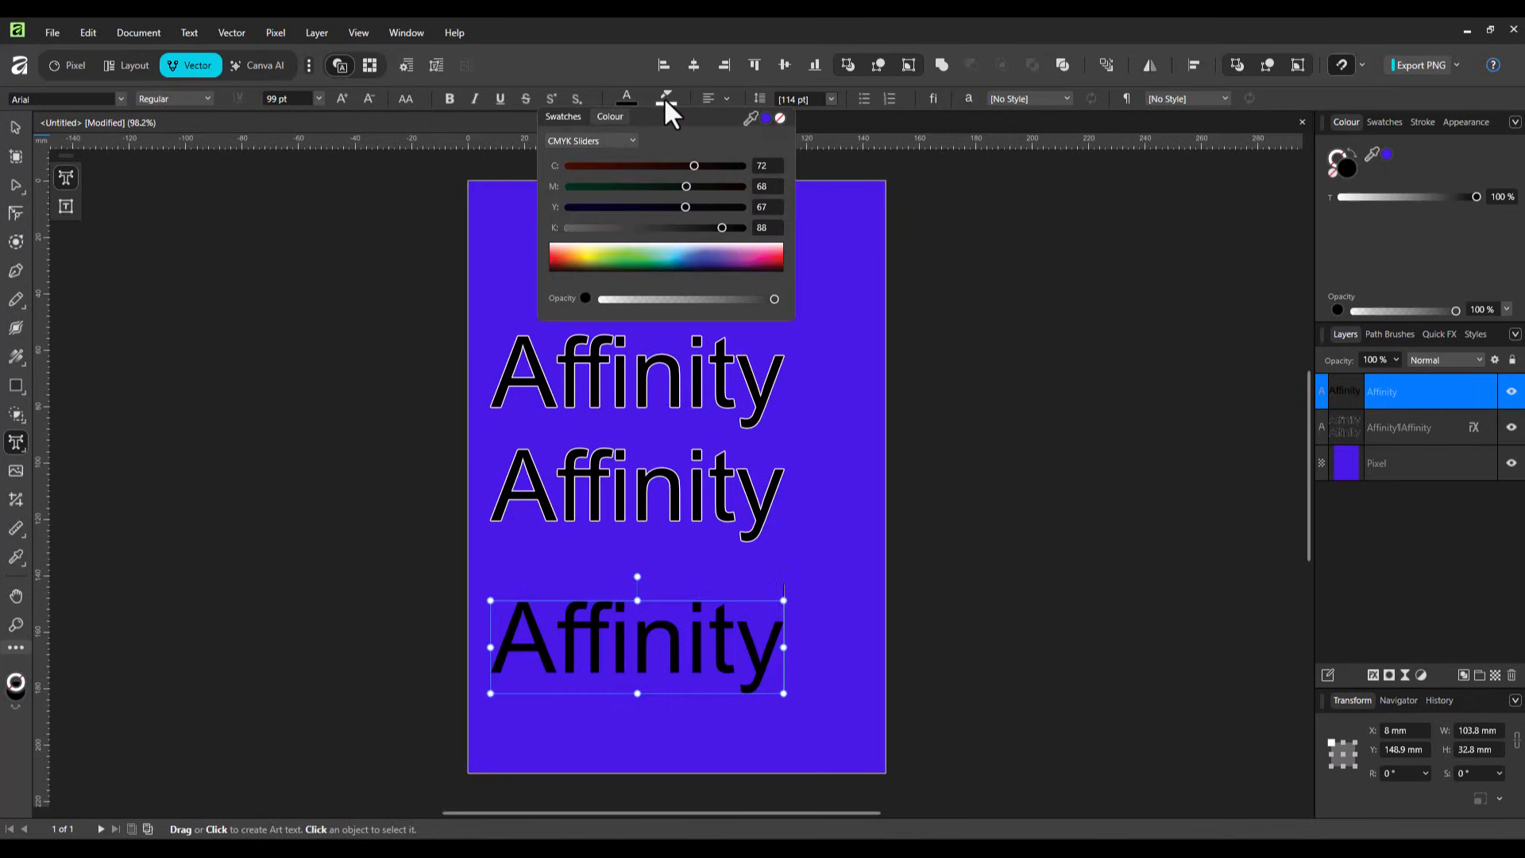
click(559, 252)
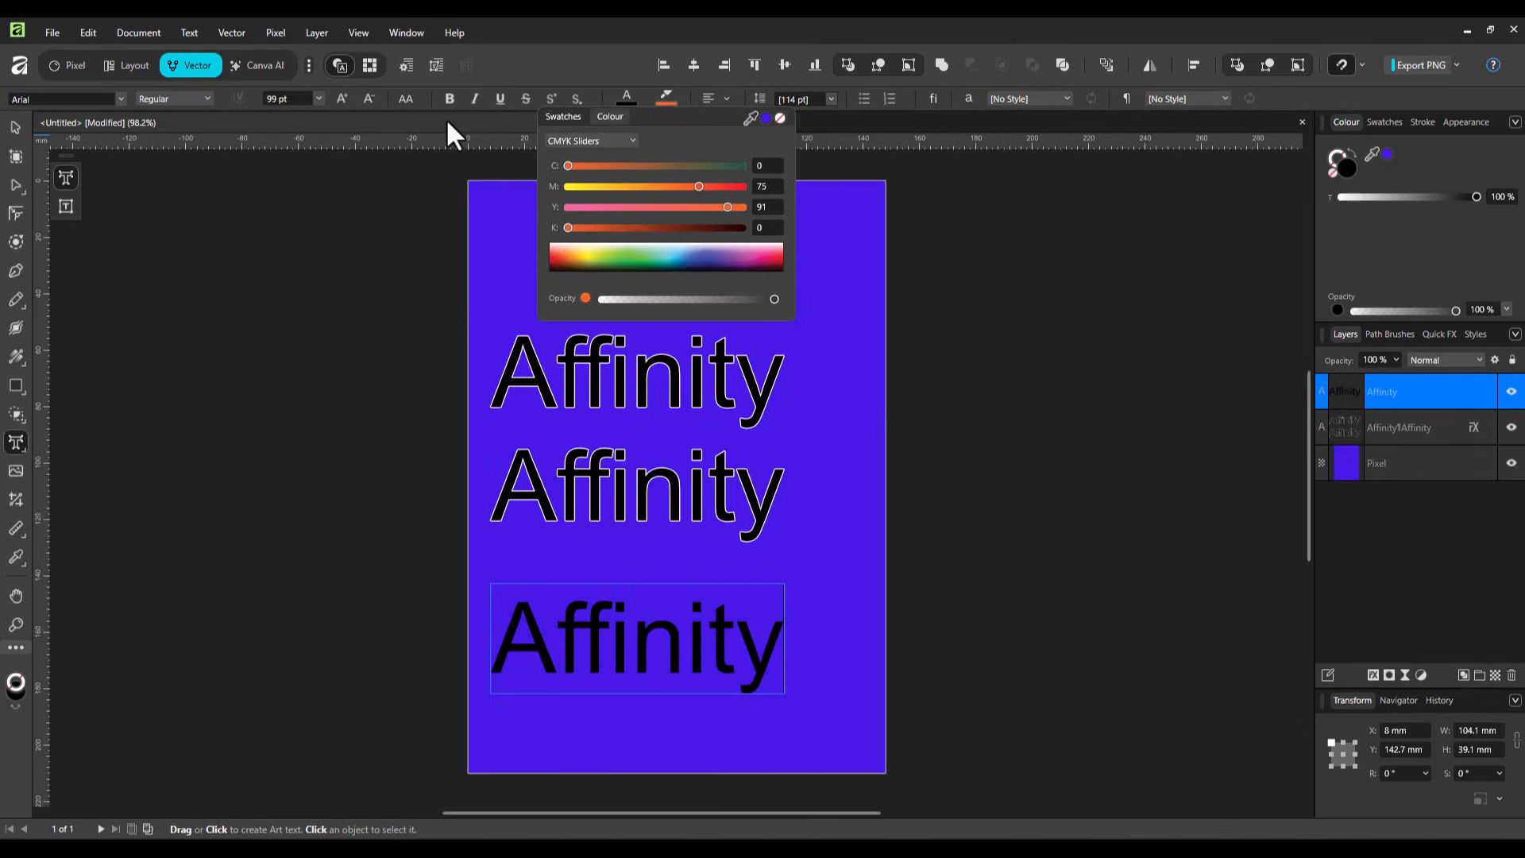
click(500, 227)
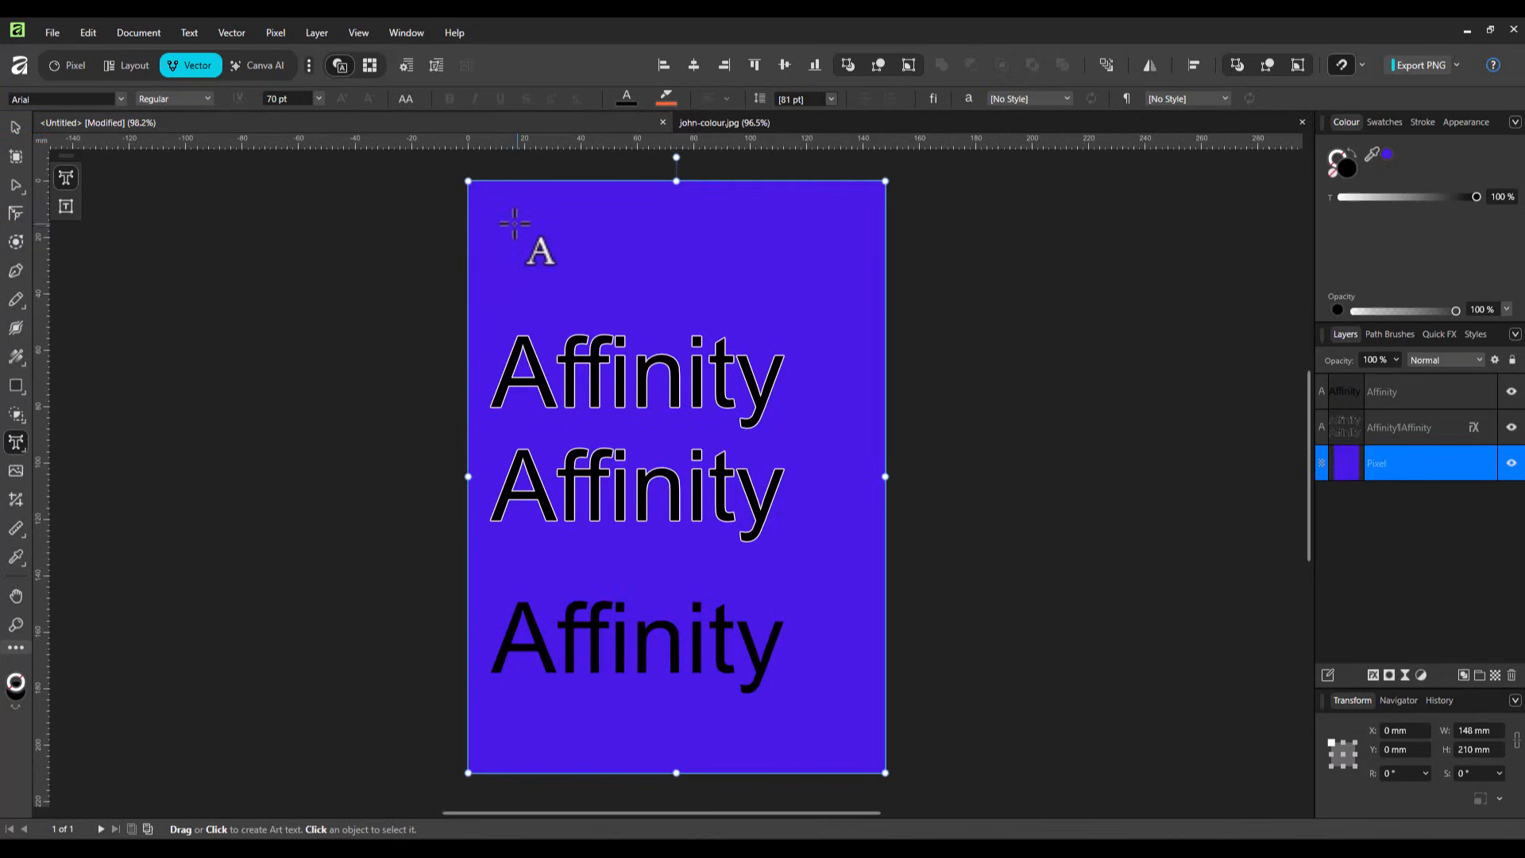
drag(493, 212, 542, 282)
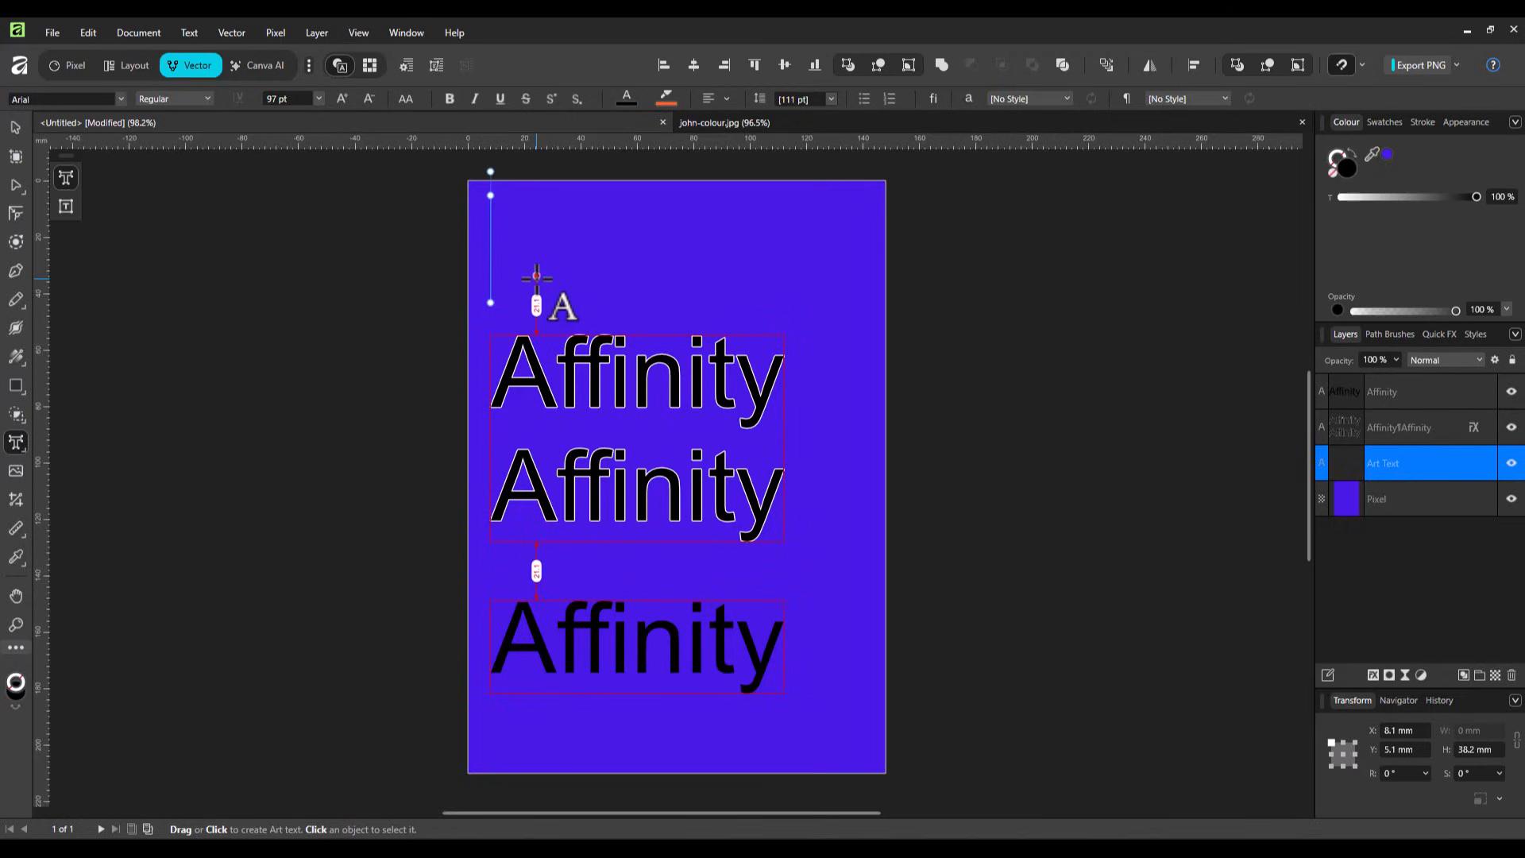
text(Affin)
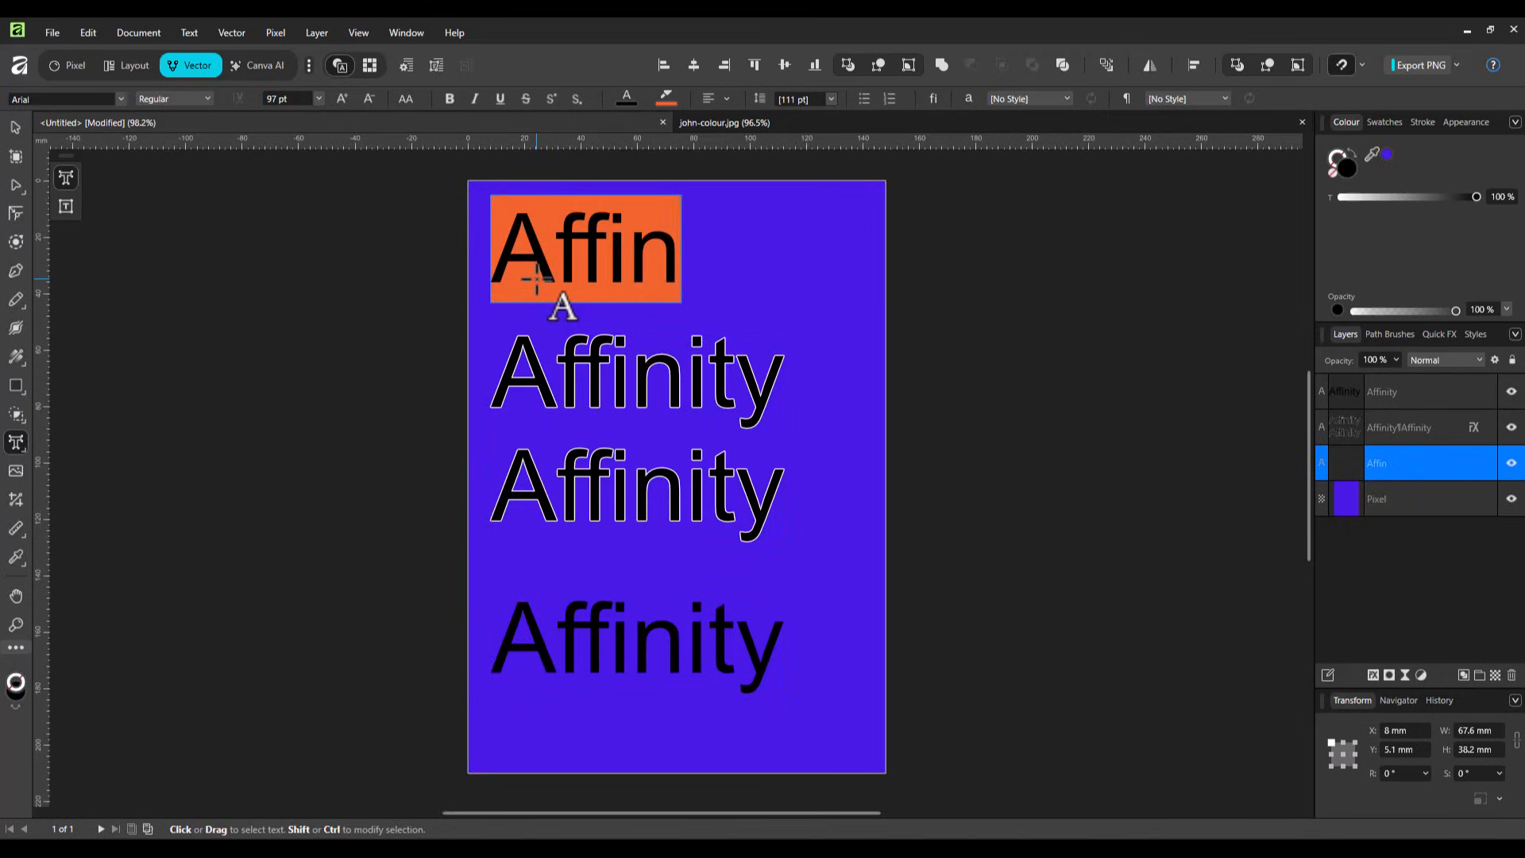
text(ty)
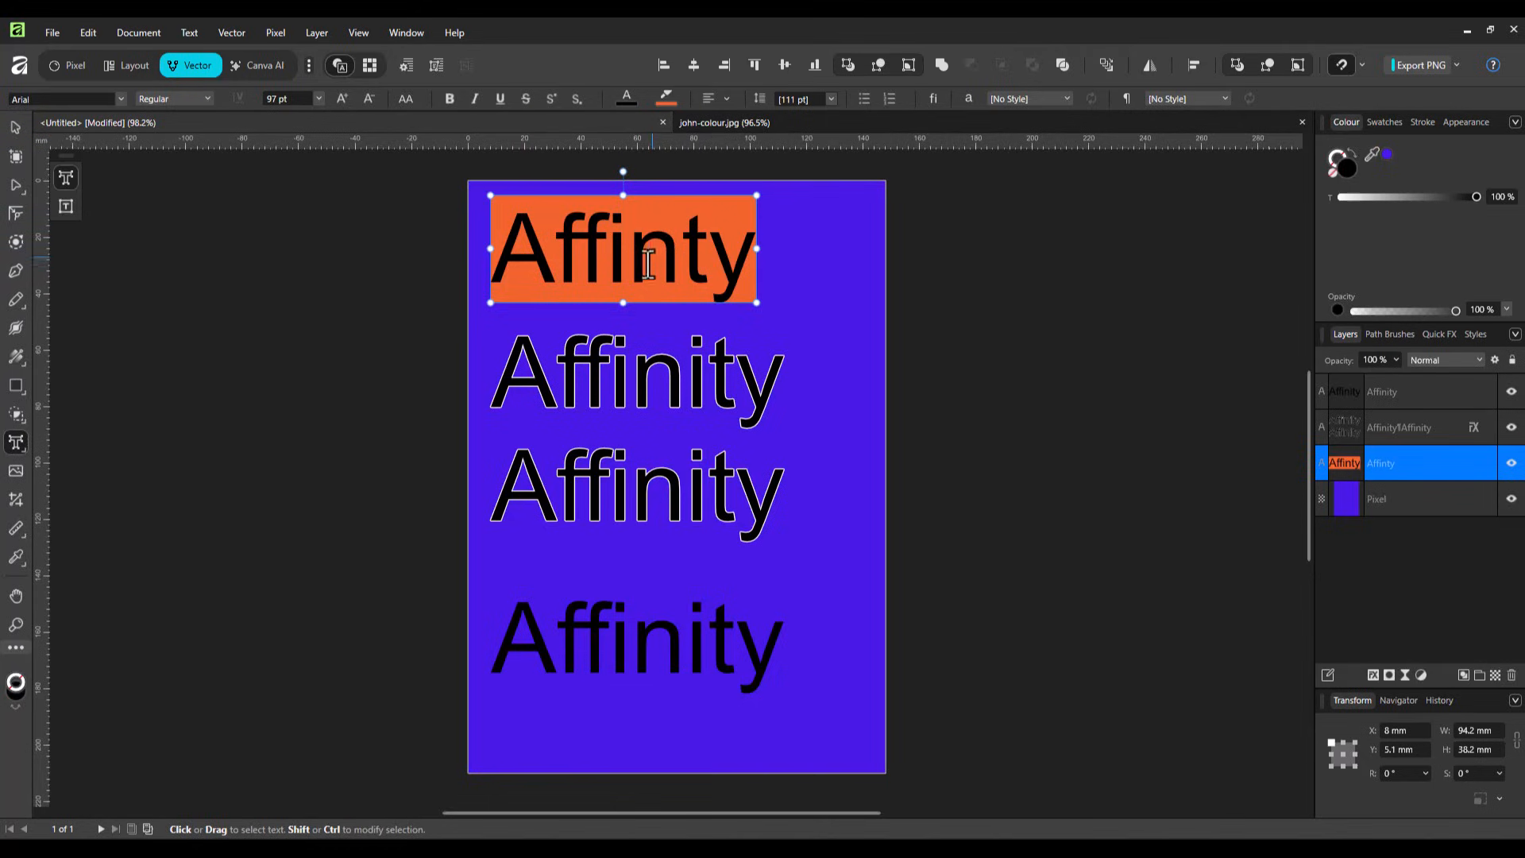
Step: Open the character settings for the lowest Affinity text and move that text up over the two outlined lines
click(630, 656)
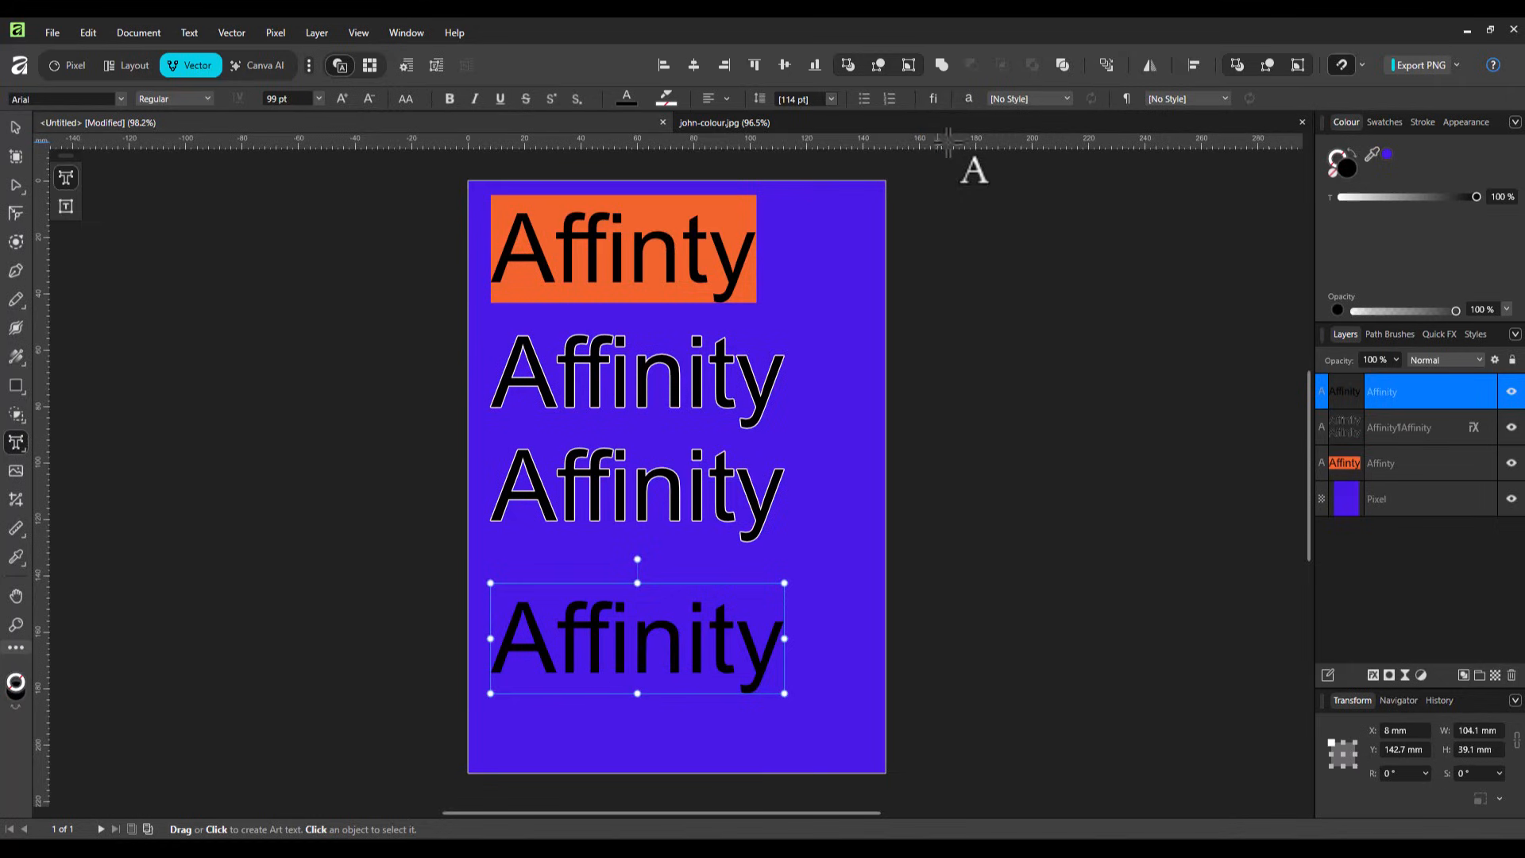
click(967, 93)
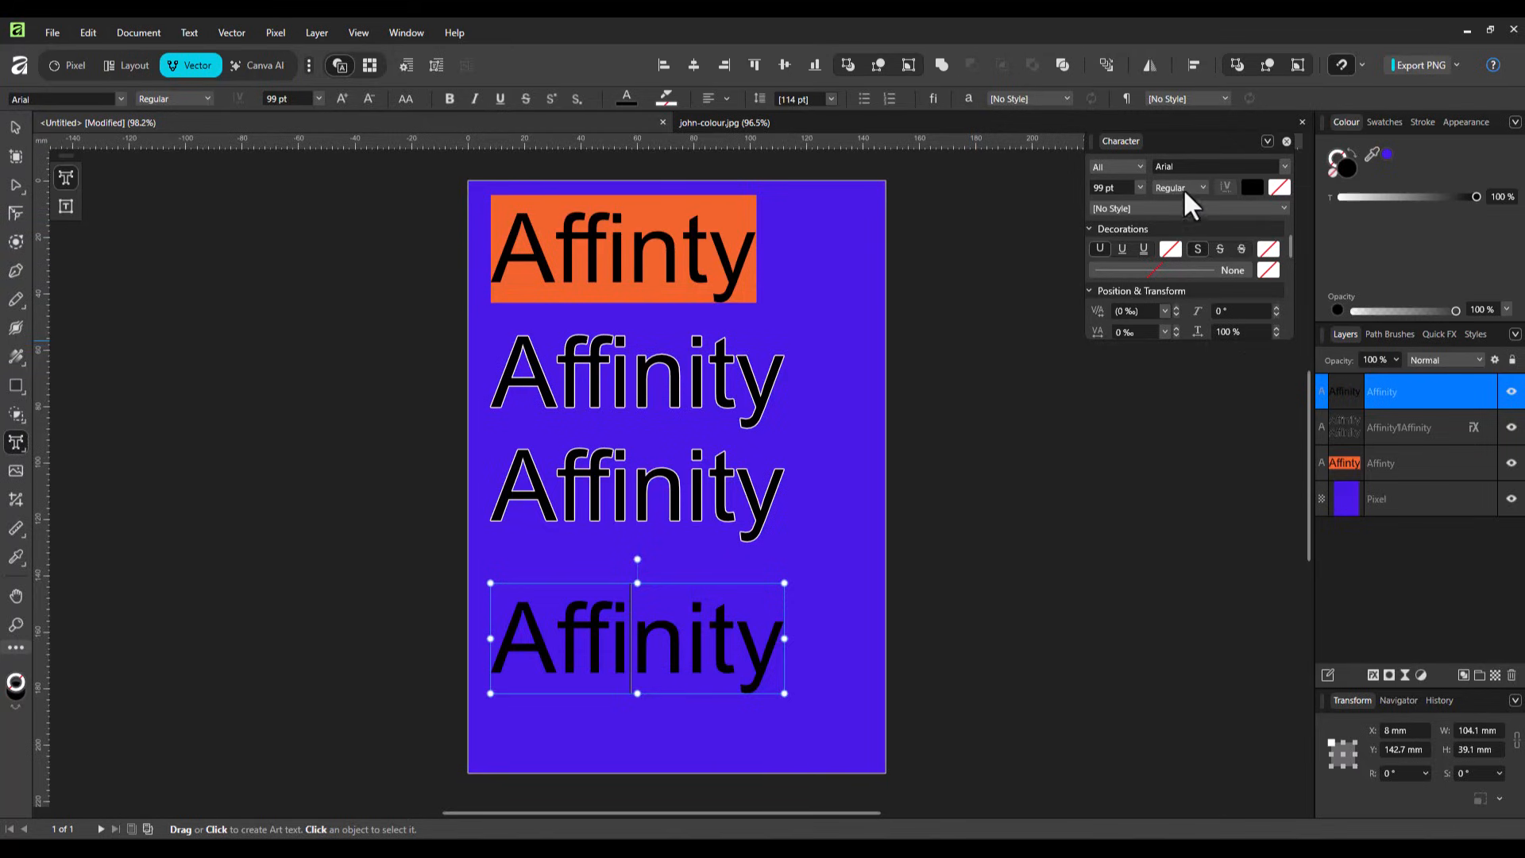
drag(1175, 141, 1032, 225)
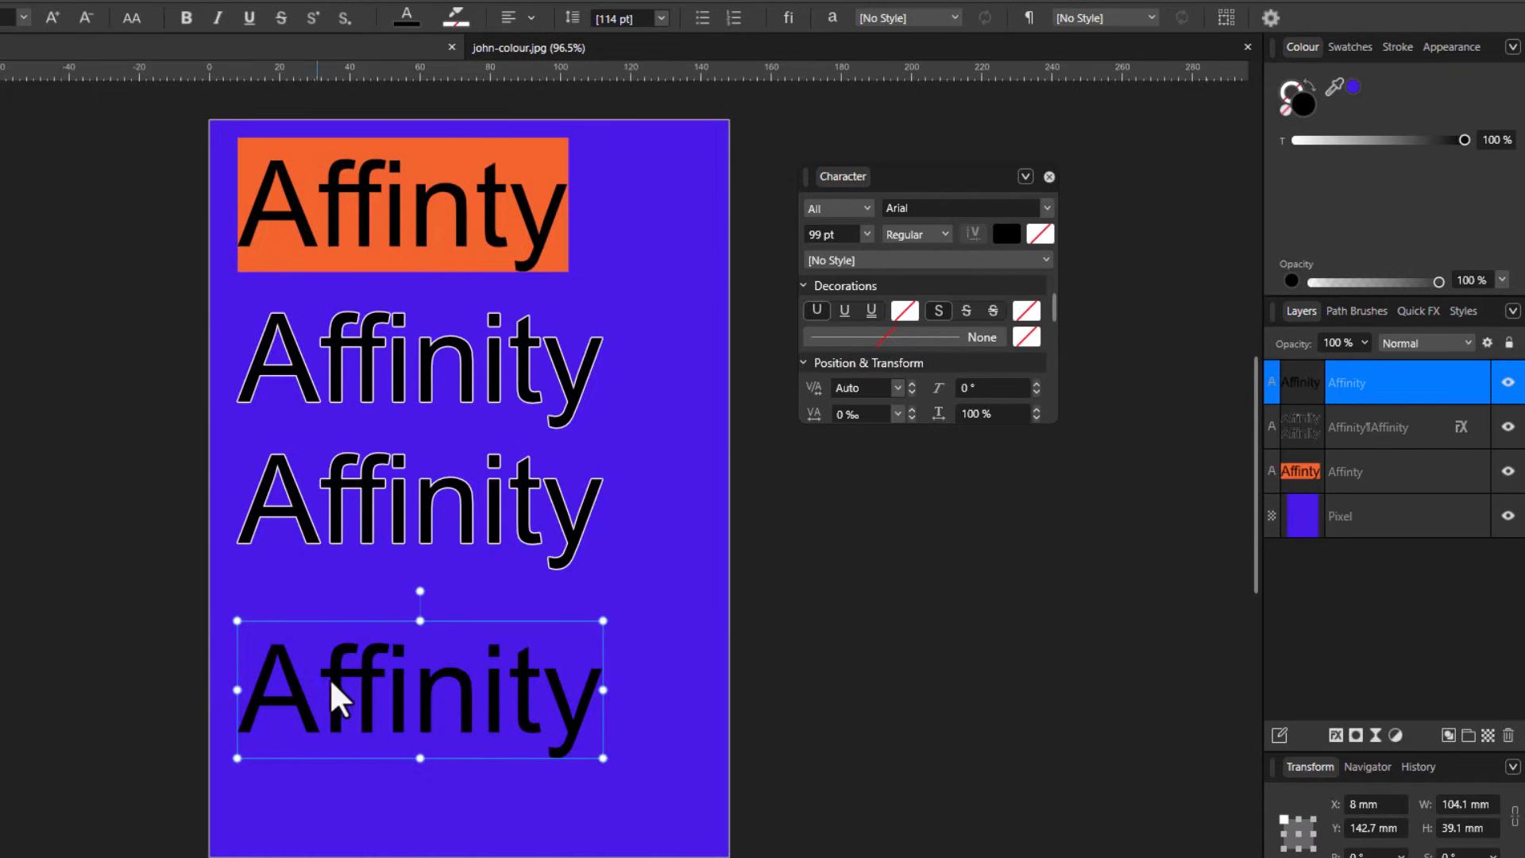
drag(341, 698, 402, 411)
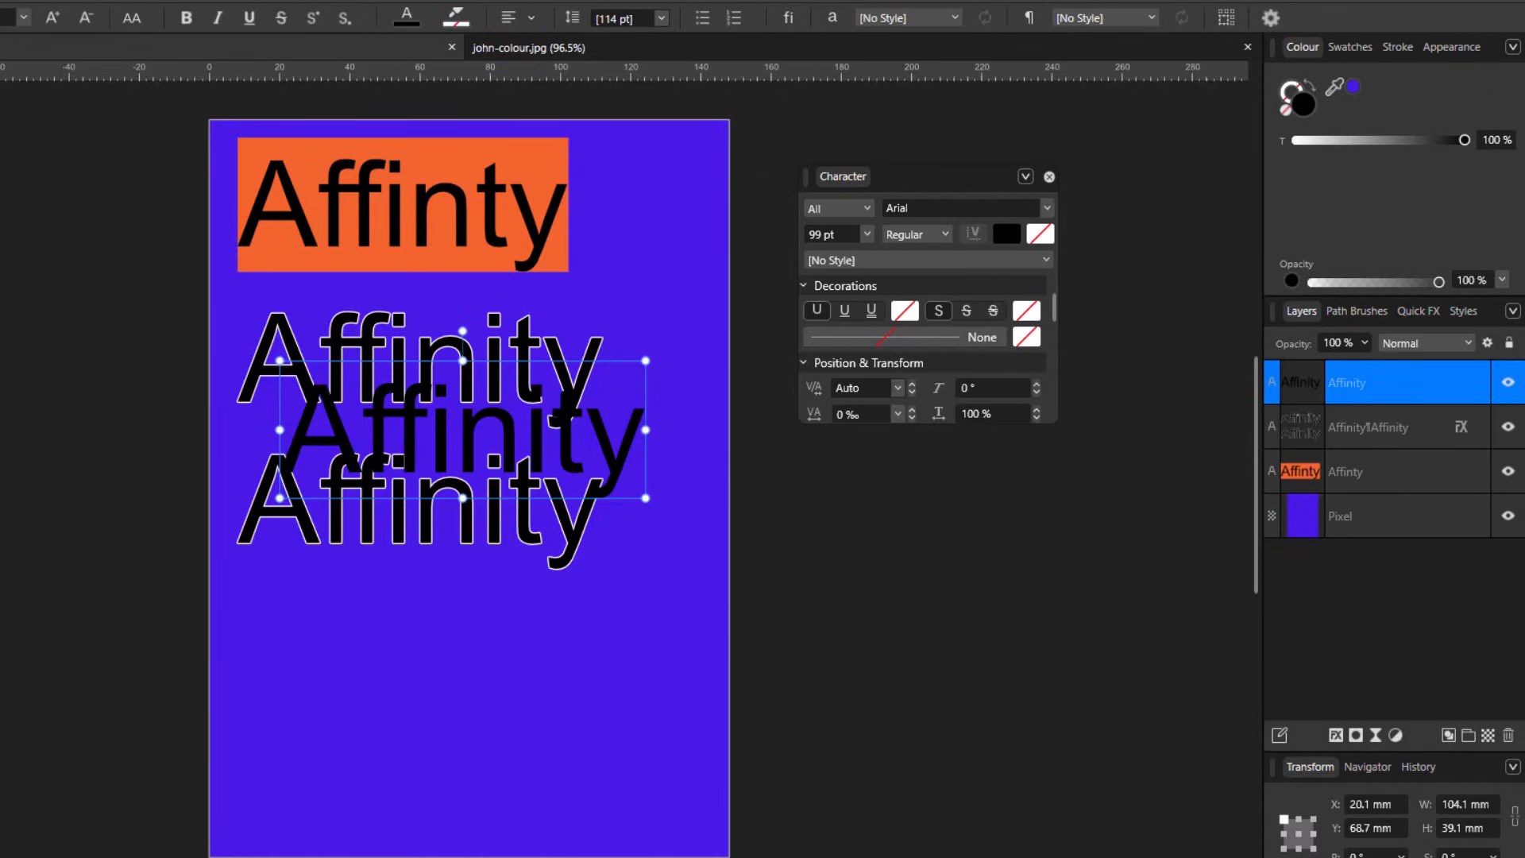
Step: Start an art text about 38 mm tall in the empty area below the outlined lines and set its background colour to none
key(t)
drag(254, 681, 276, 772)
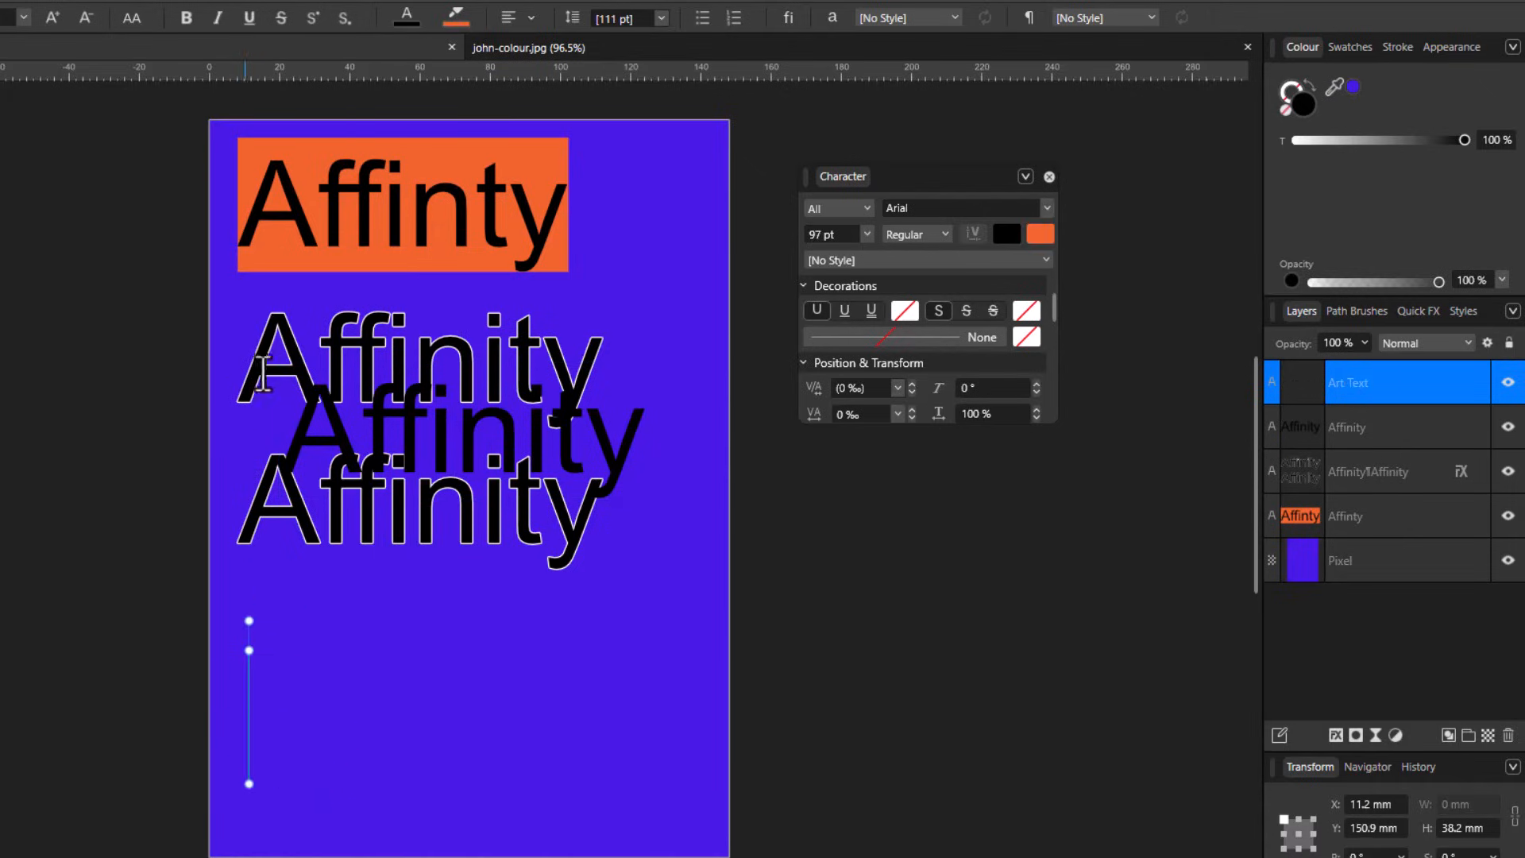
click(455, 18)
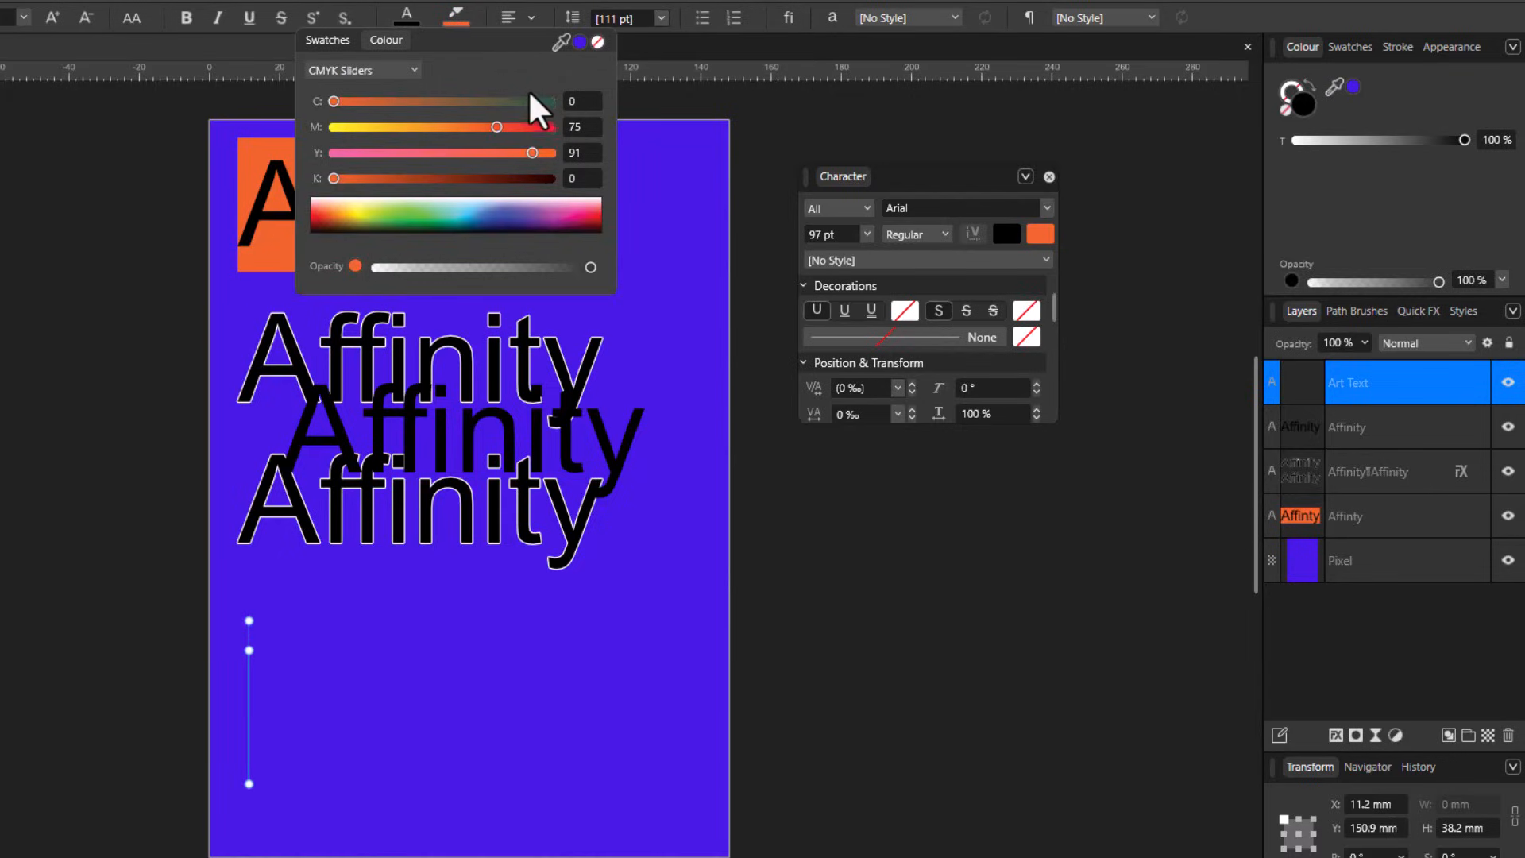
click(597, 41)
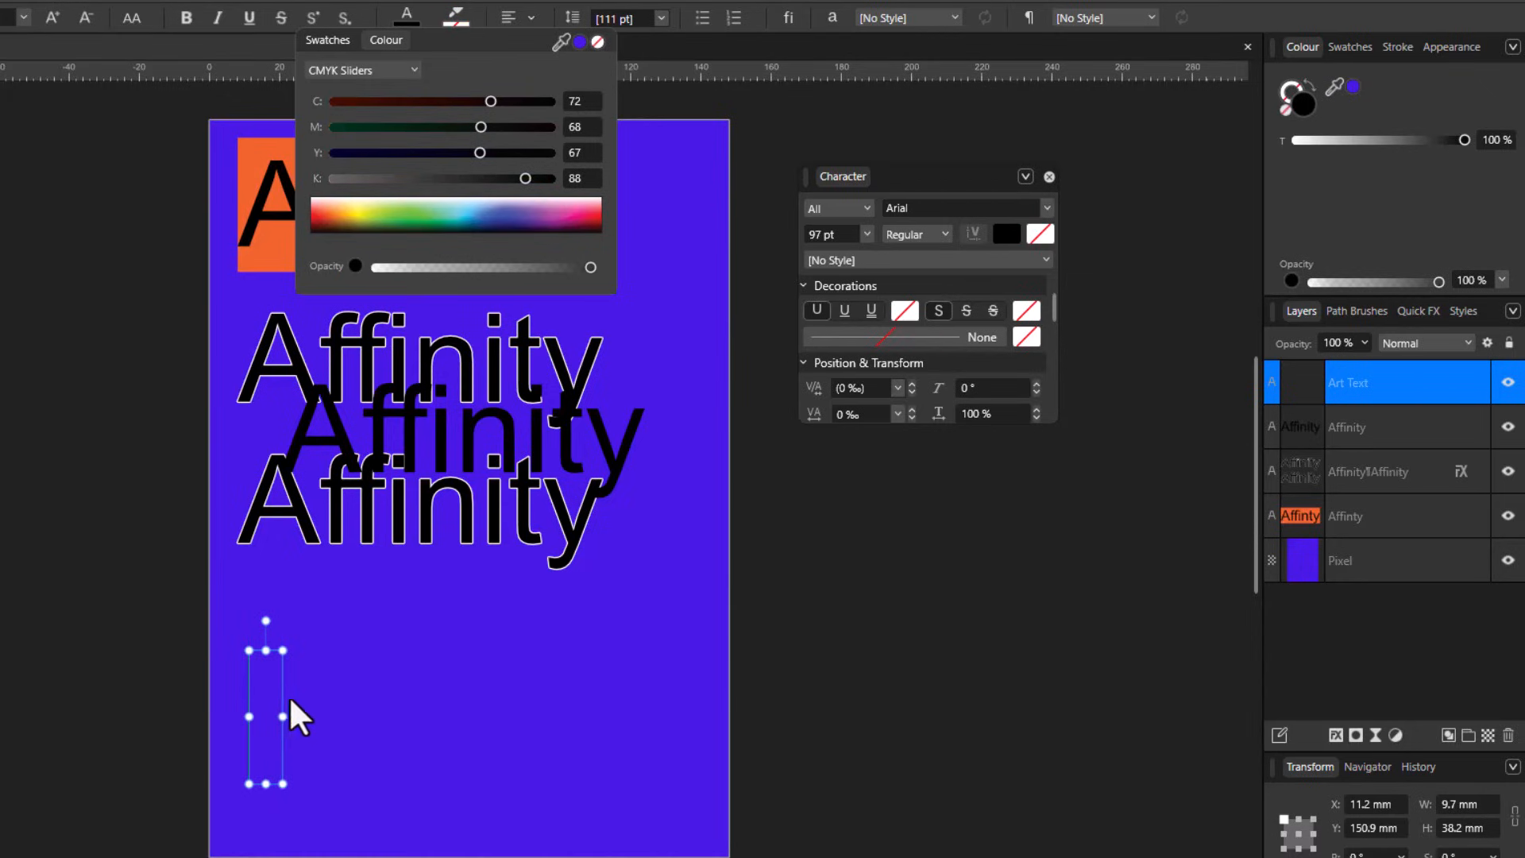
click(353, 726)
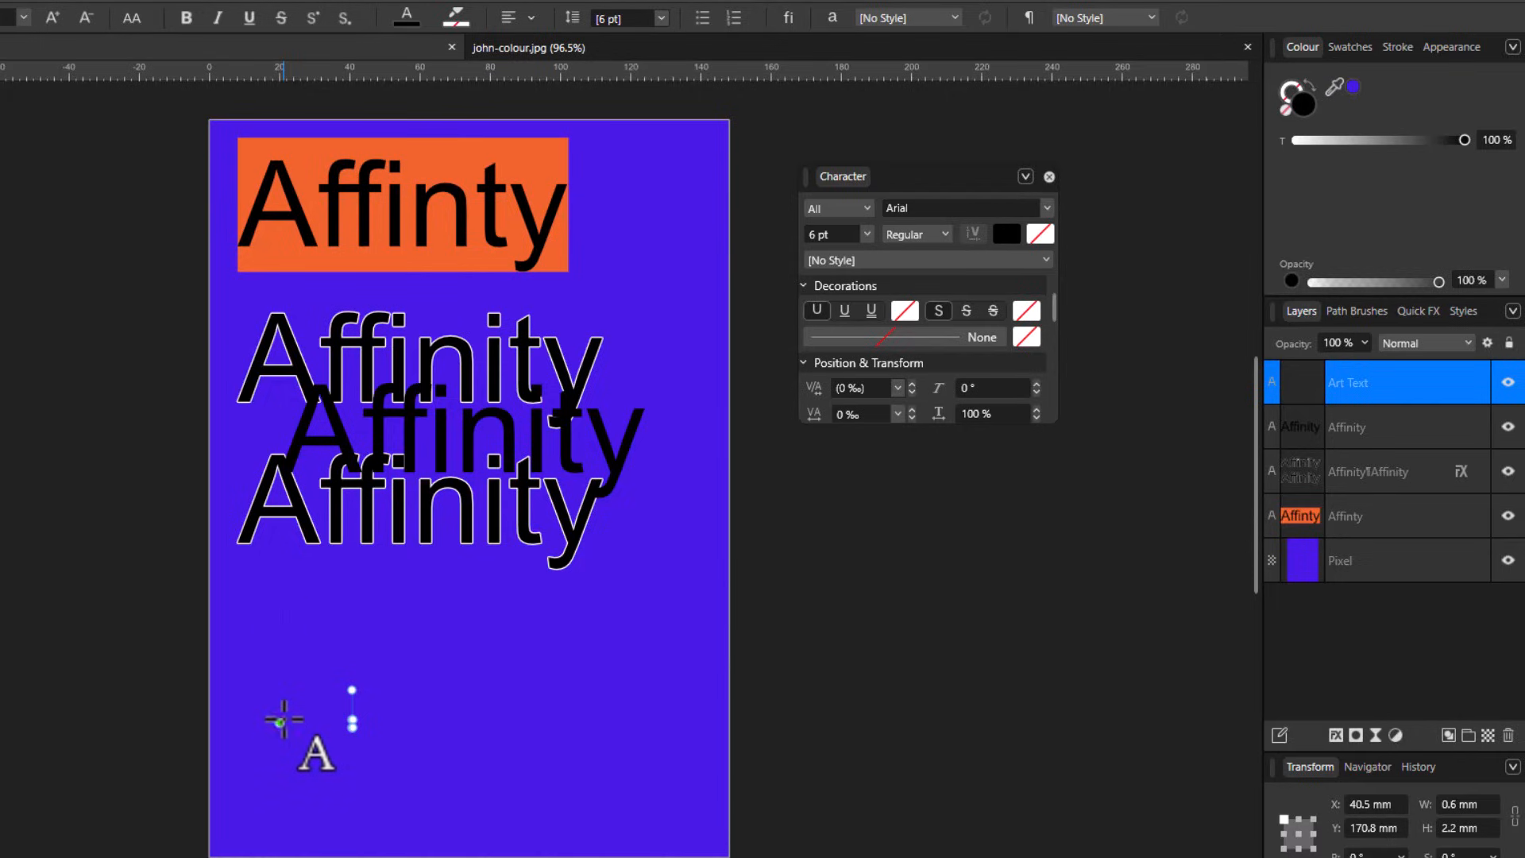
click(283, 718)
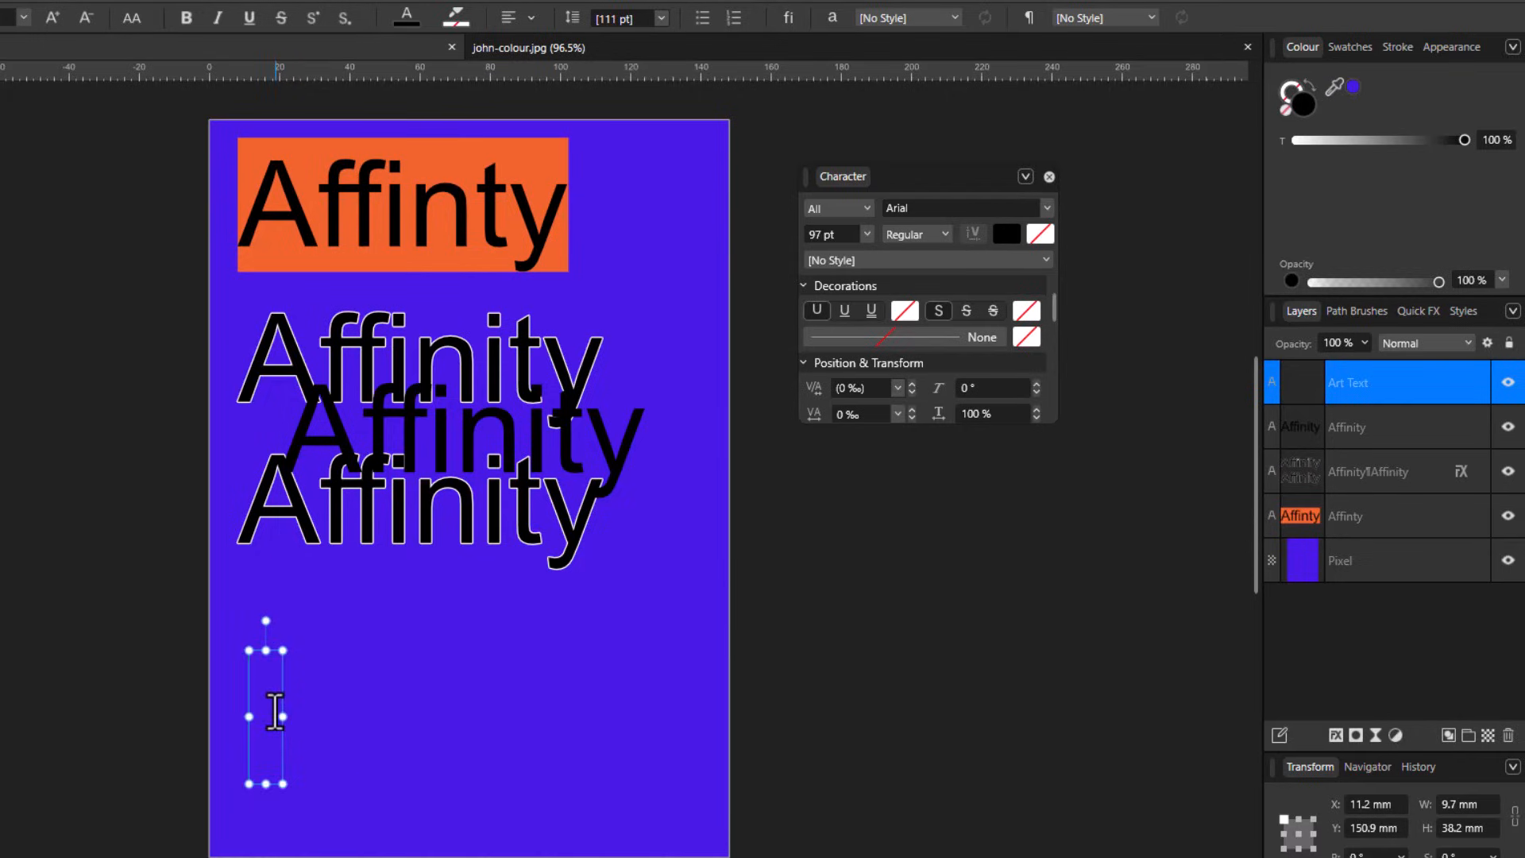
click(279, 714)
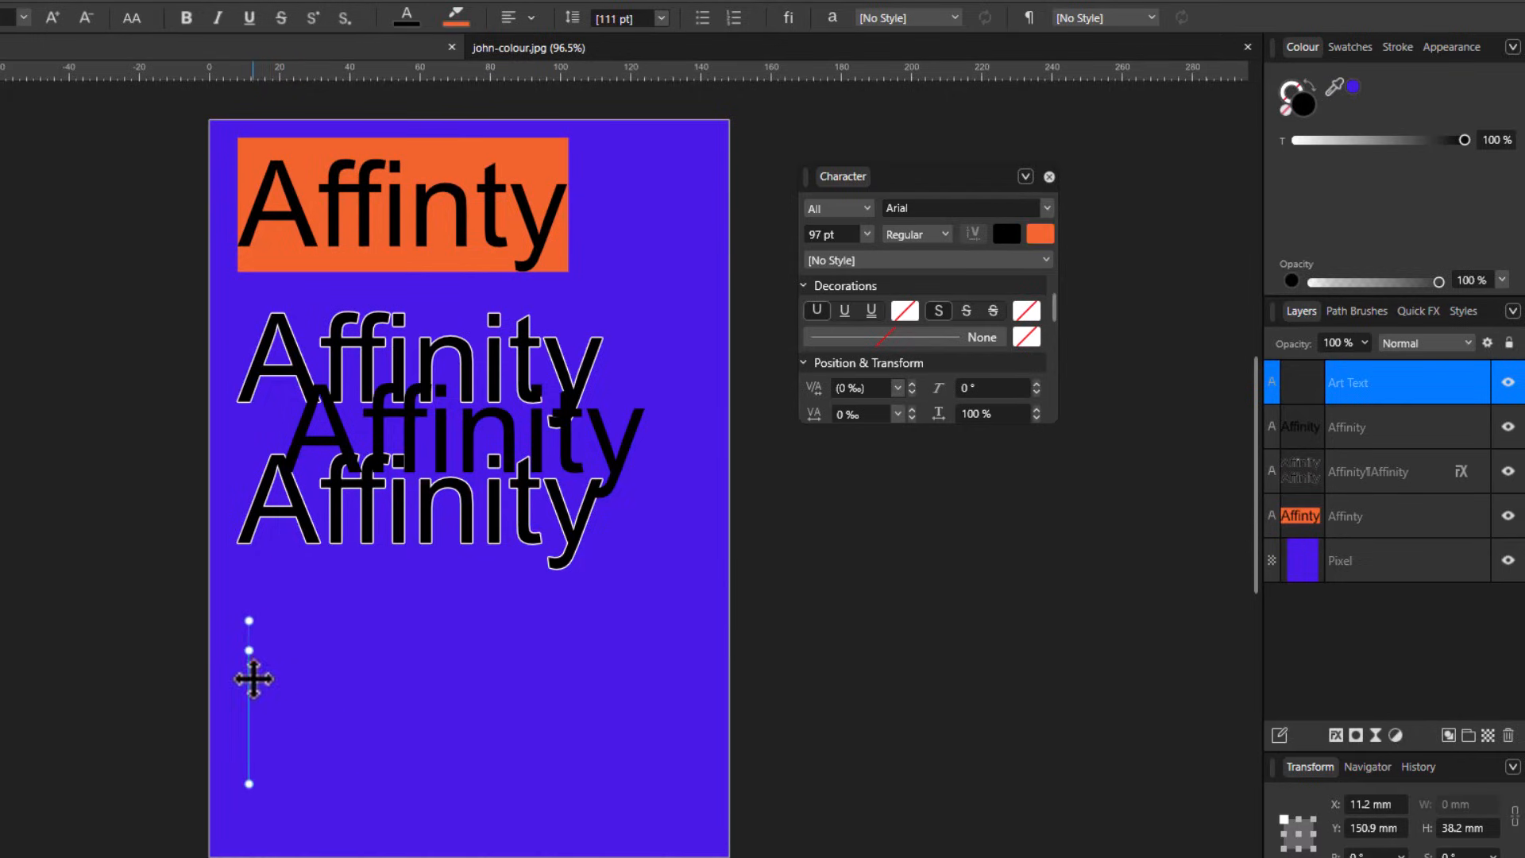
double_click(282, 661)
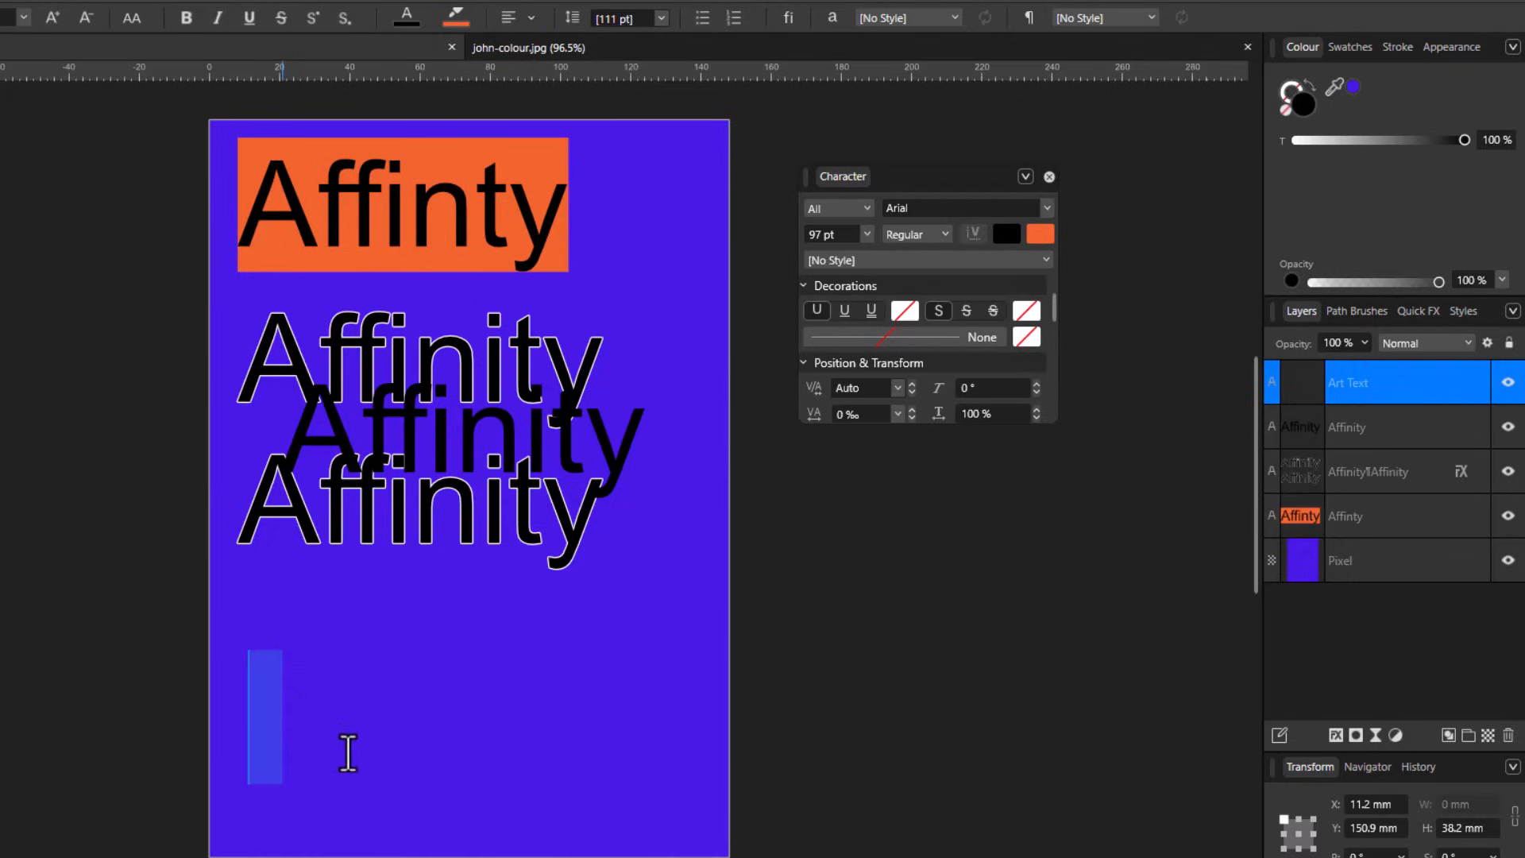
click(349, 761)
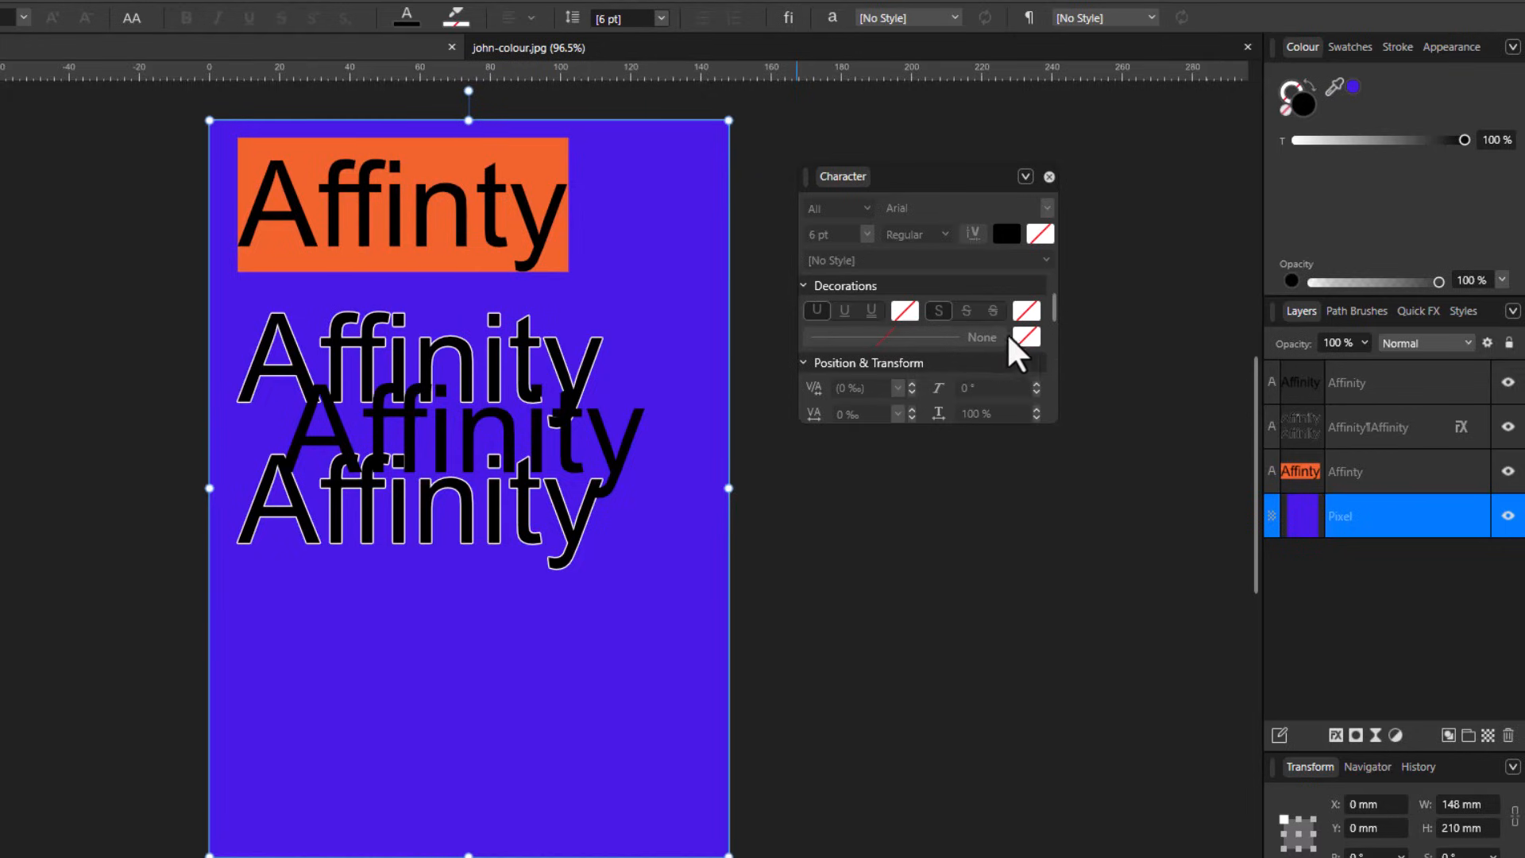
Step: Start an art text of about 124 pt in the empty lower page area and give its characters a white outline 1 pt wide
drag(238, 671, 302, 765)
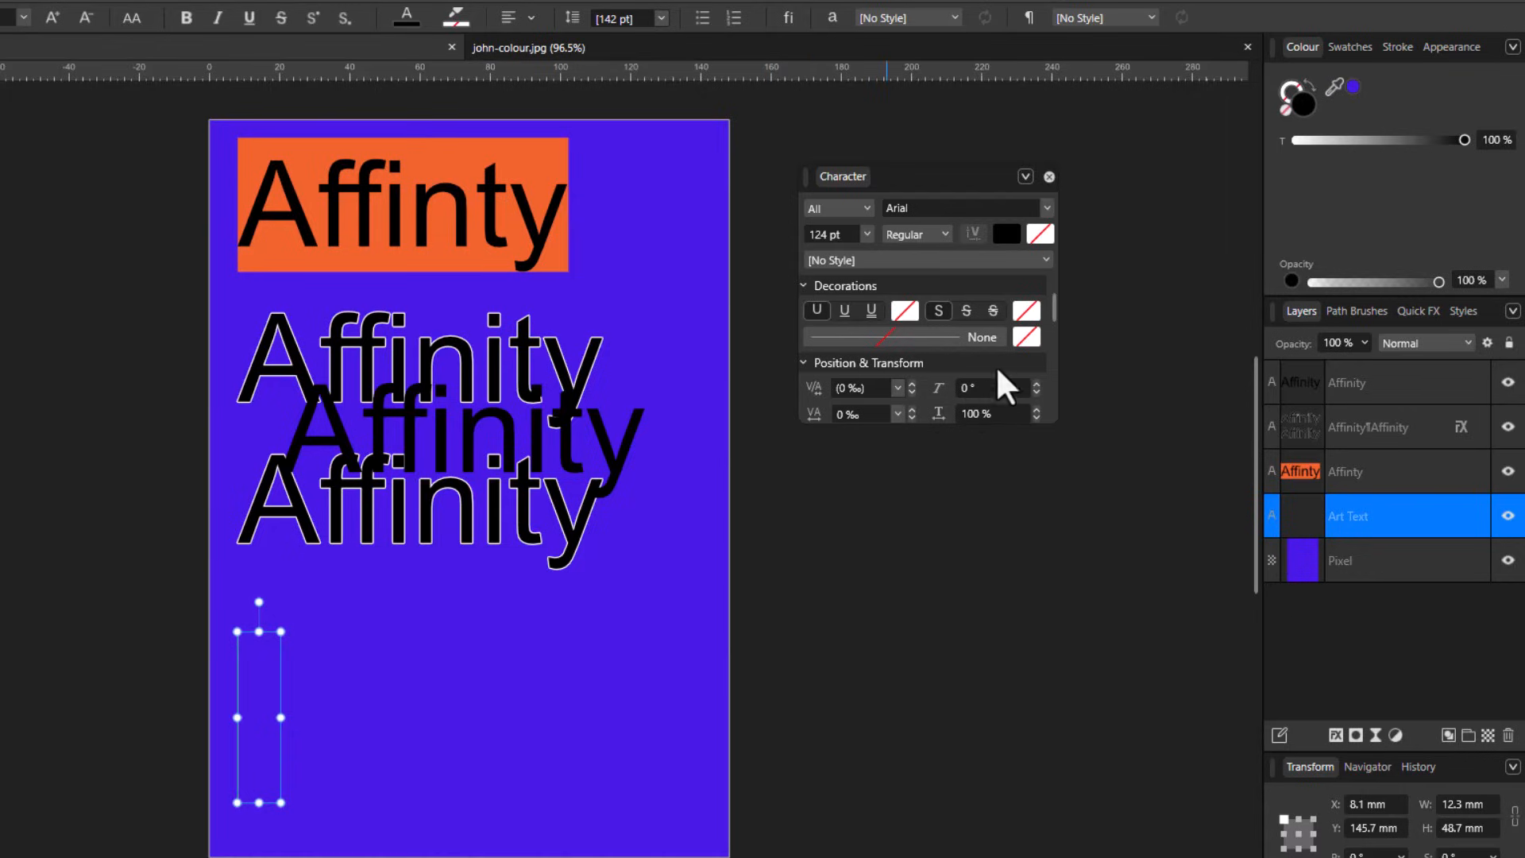
click(1025, 337)
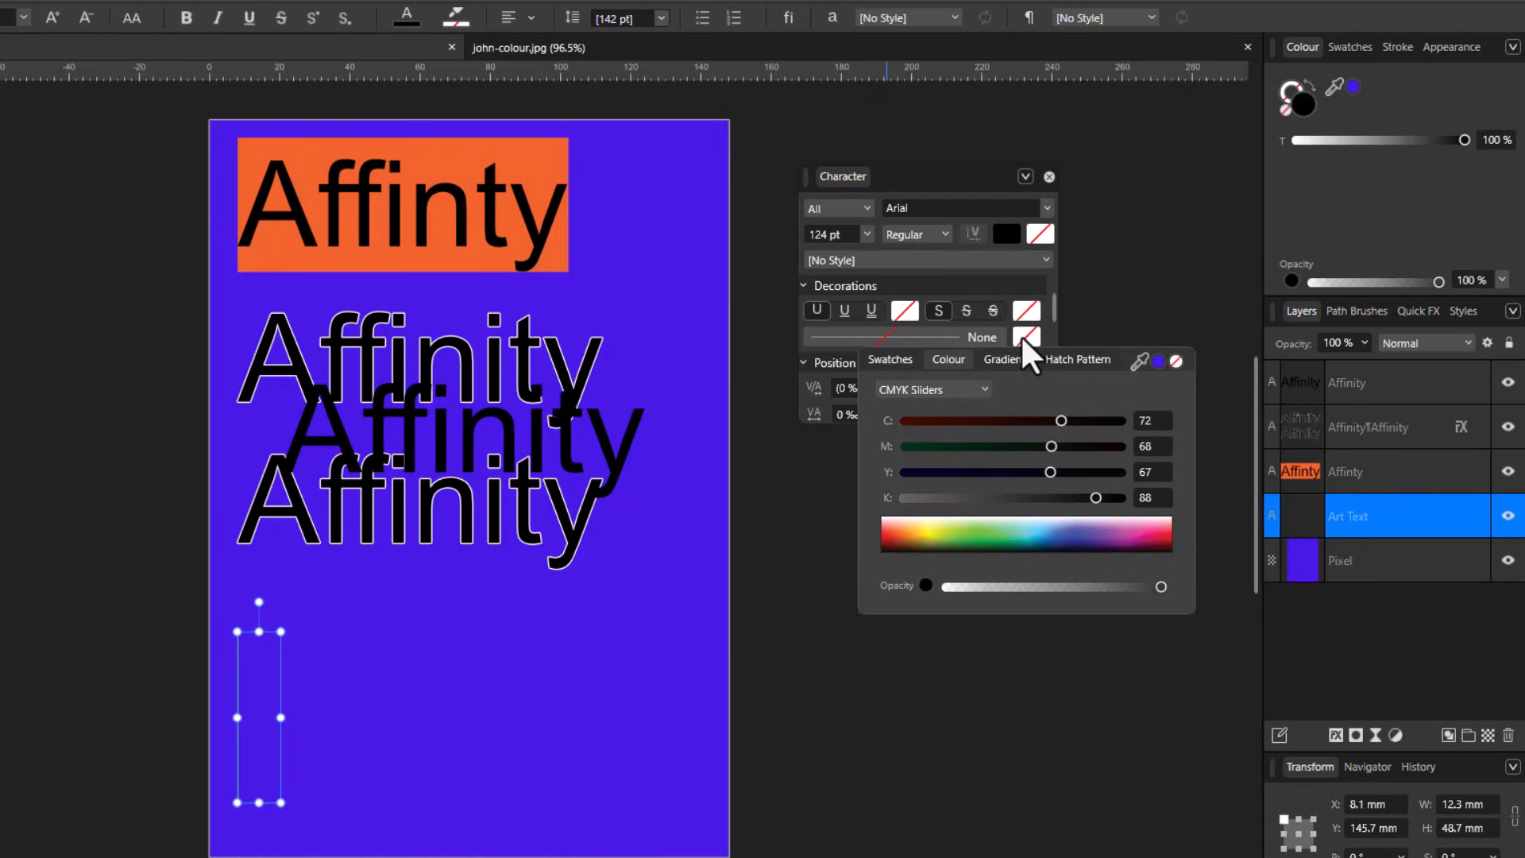
click(893, 523)
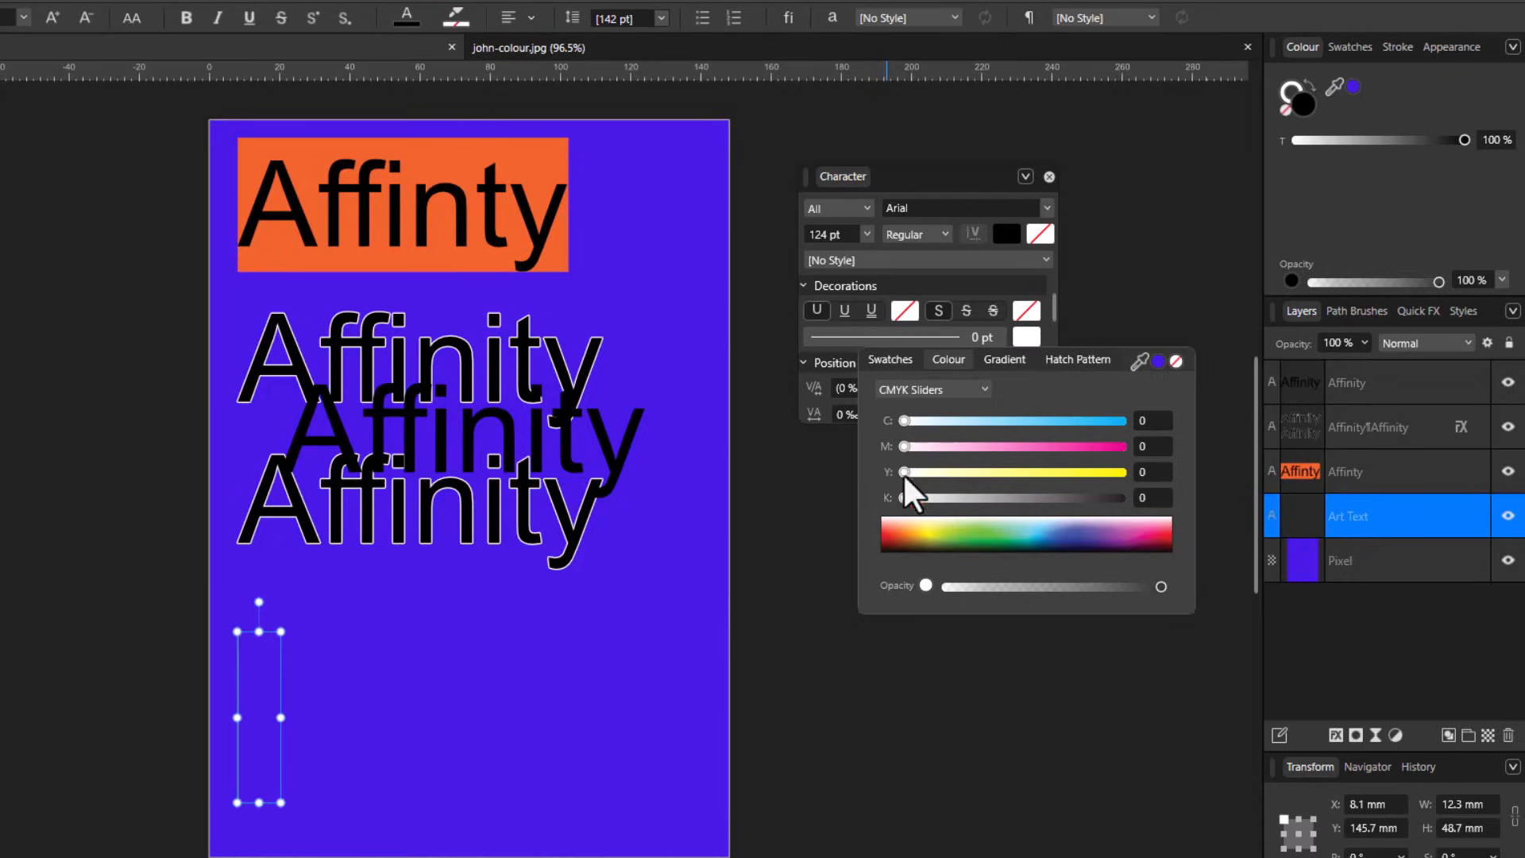
click(818, 336)
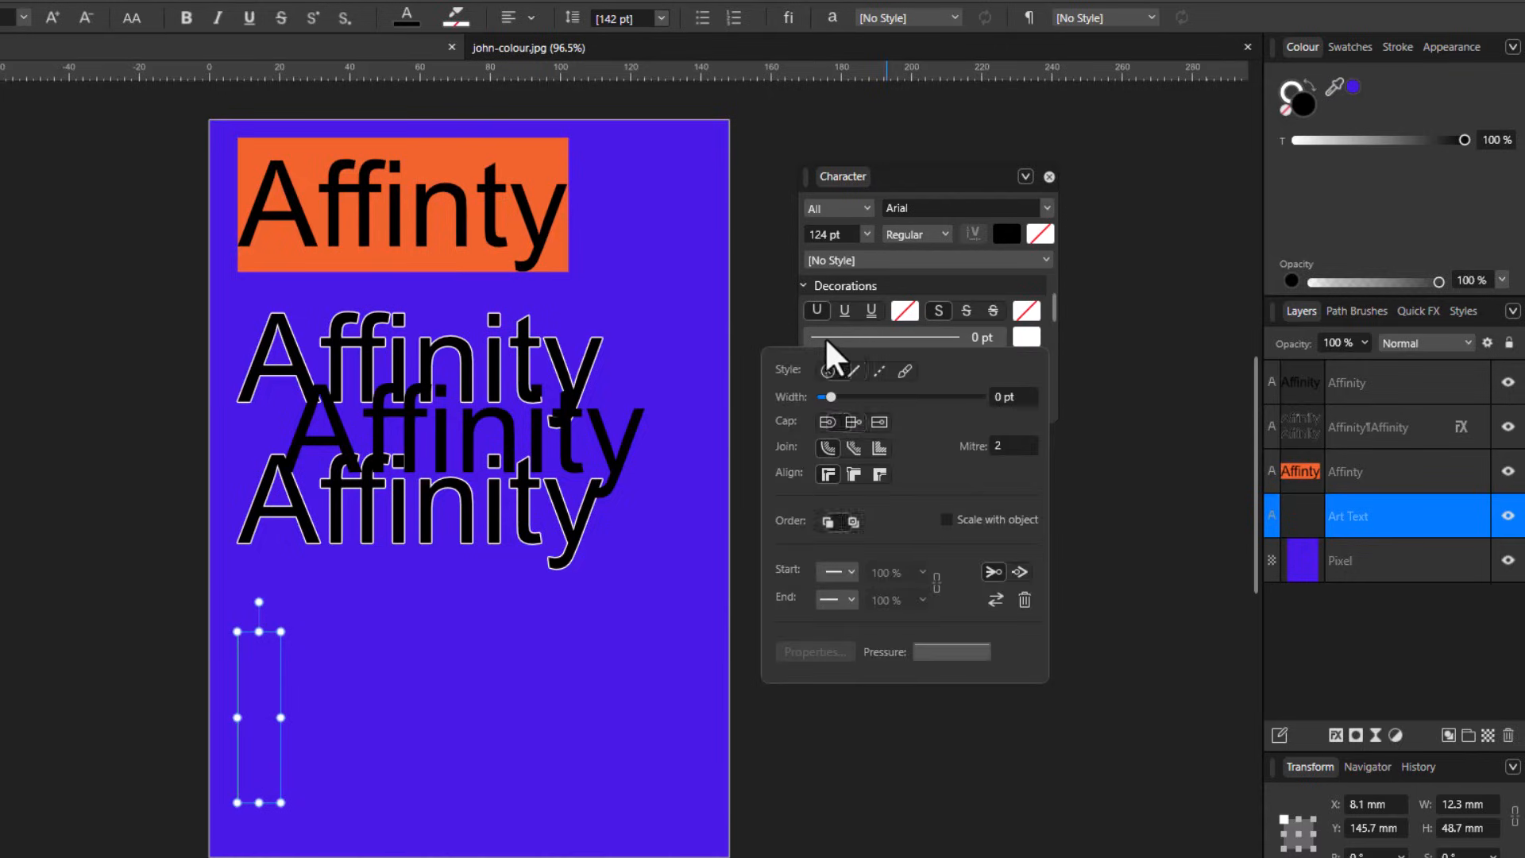
drag(832, 396, 849, 396)
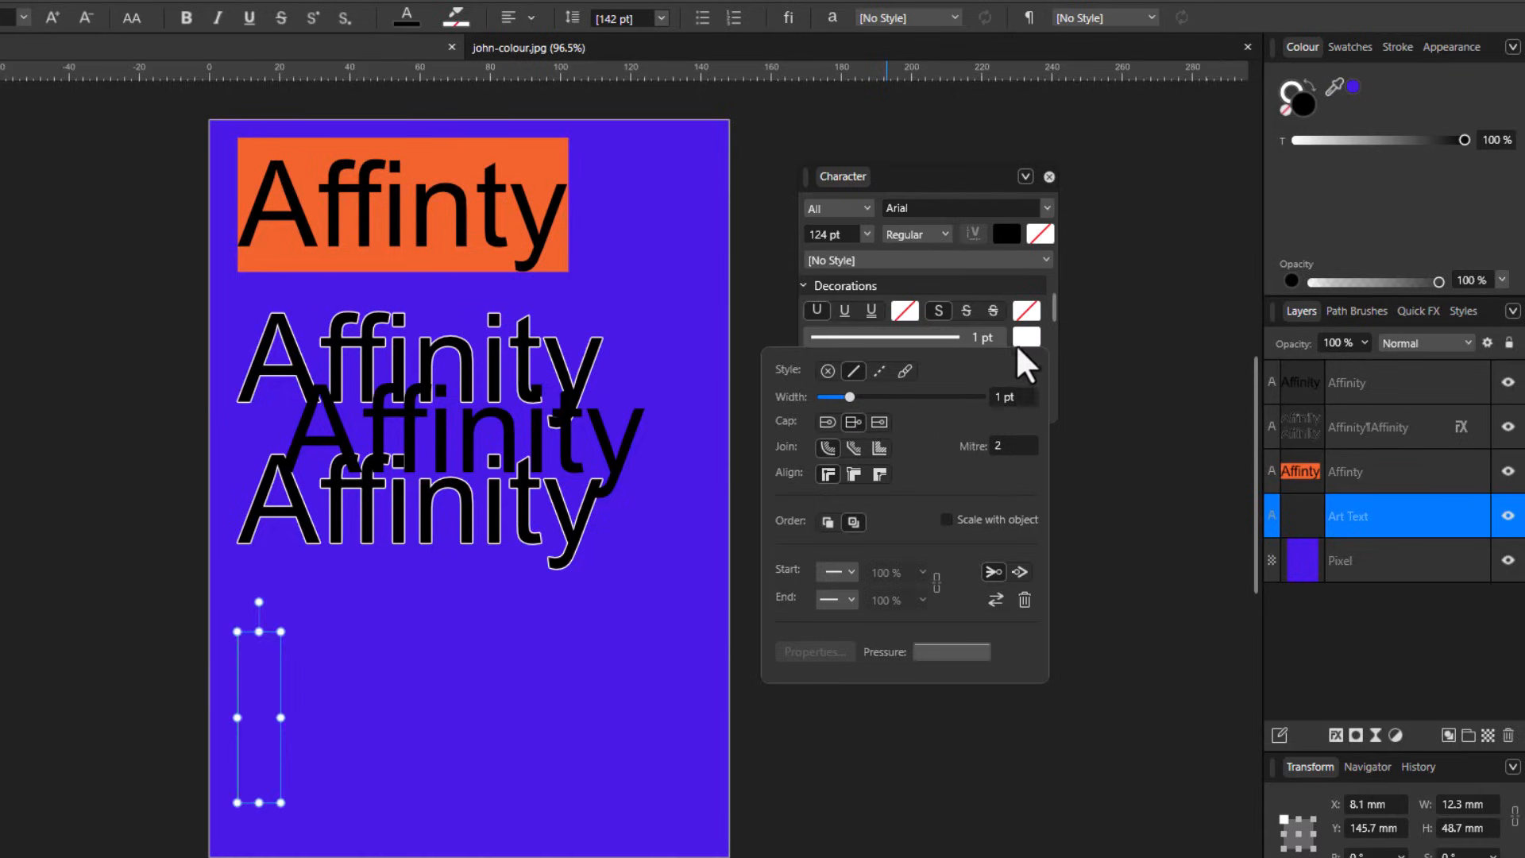
Step: Enter Affinity in the new white-outlined text and finish editing it
click(264, 712)
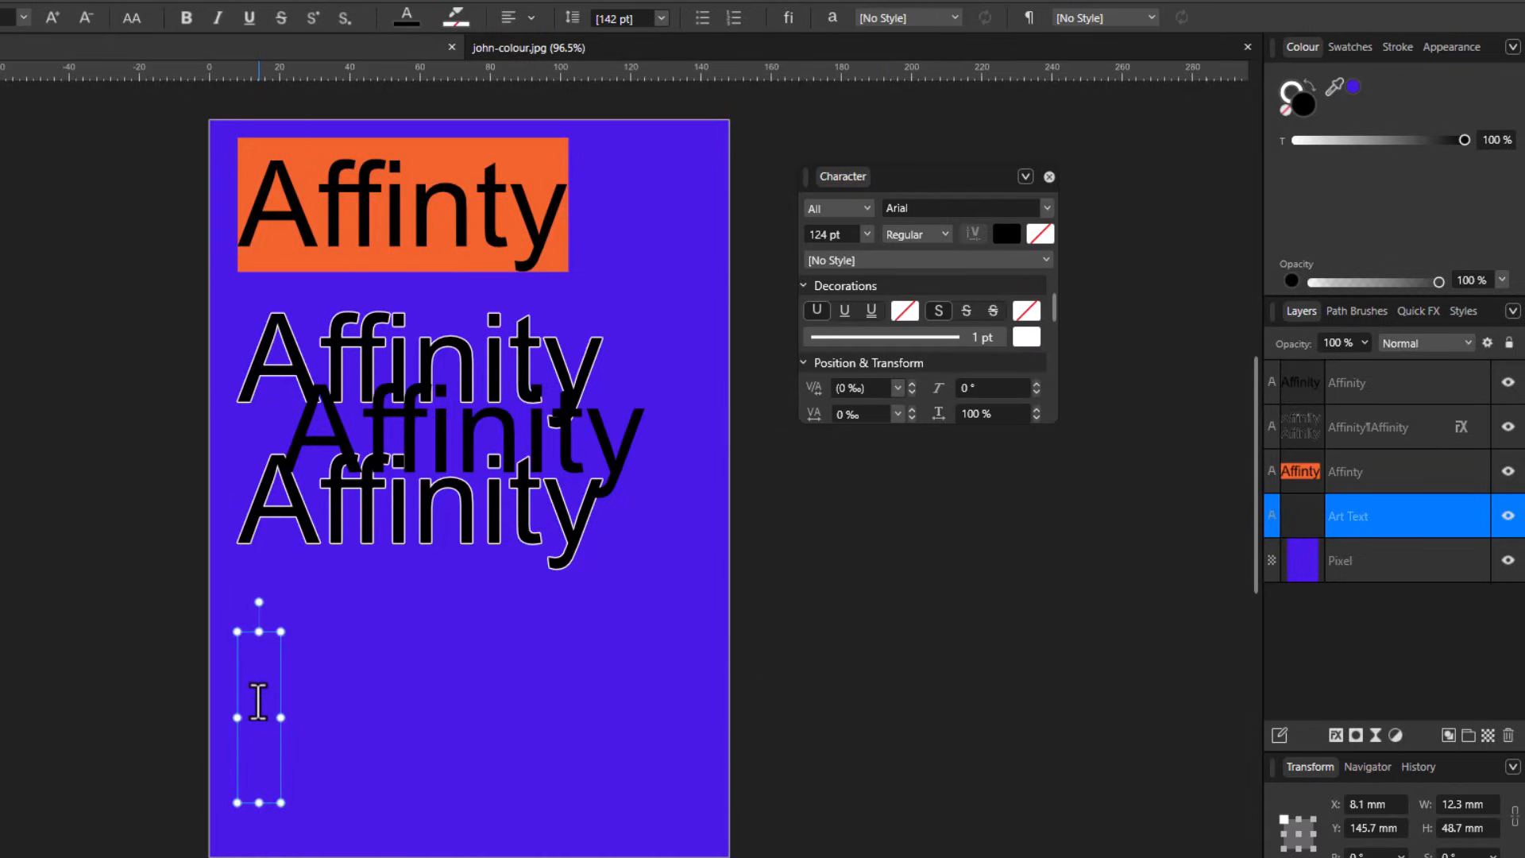
text(A)
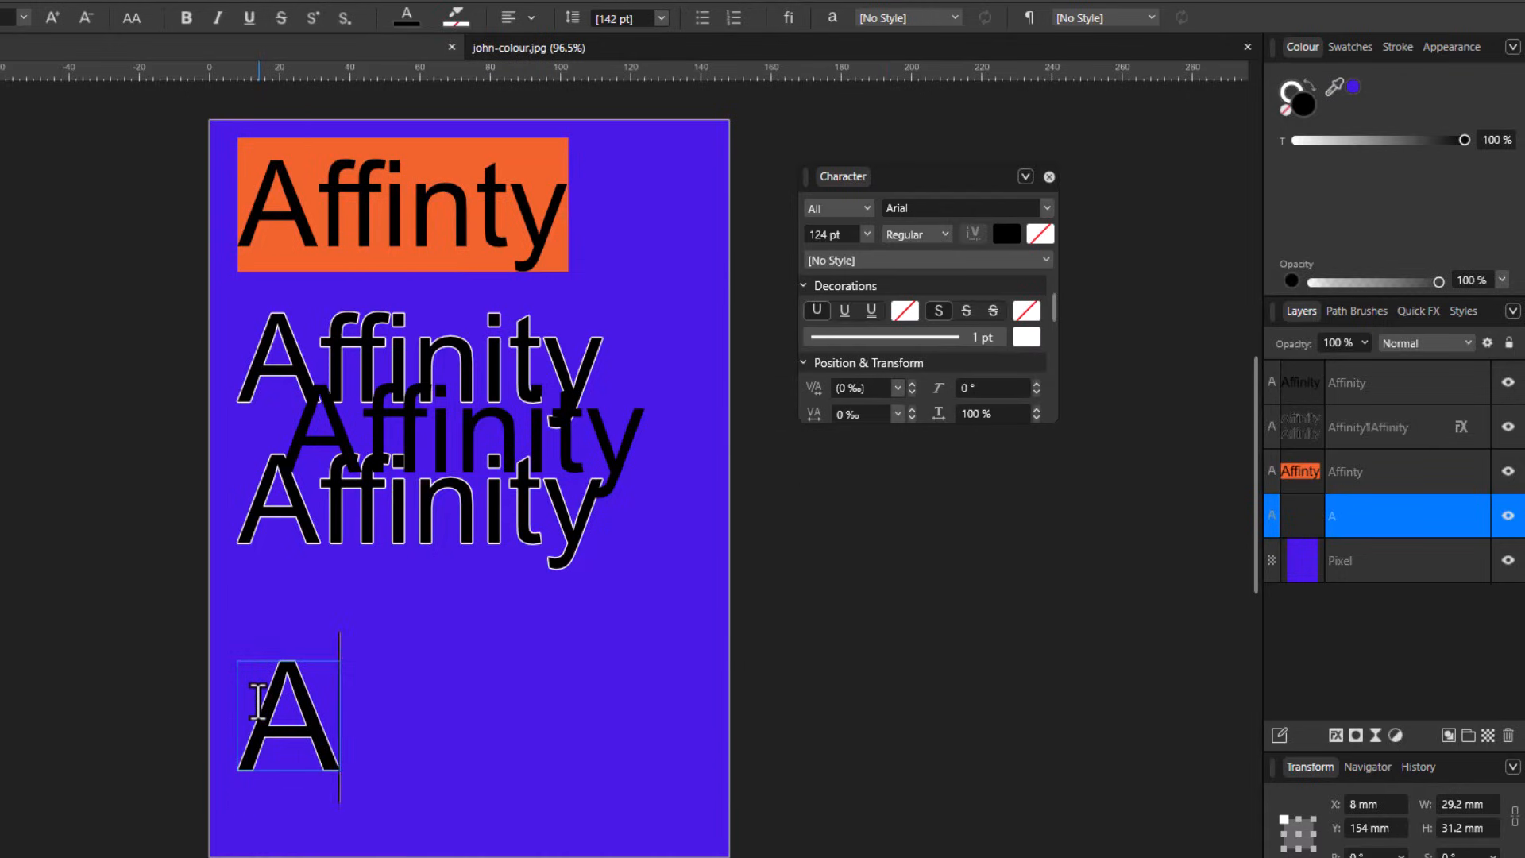
text(ffinity)
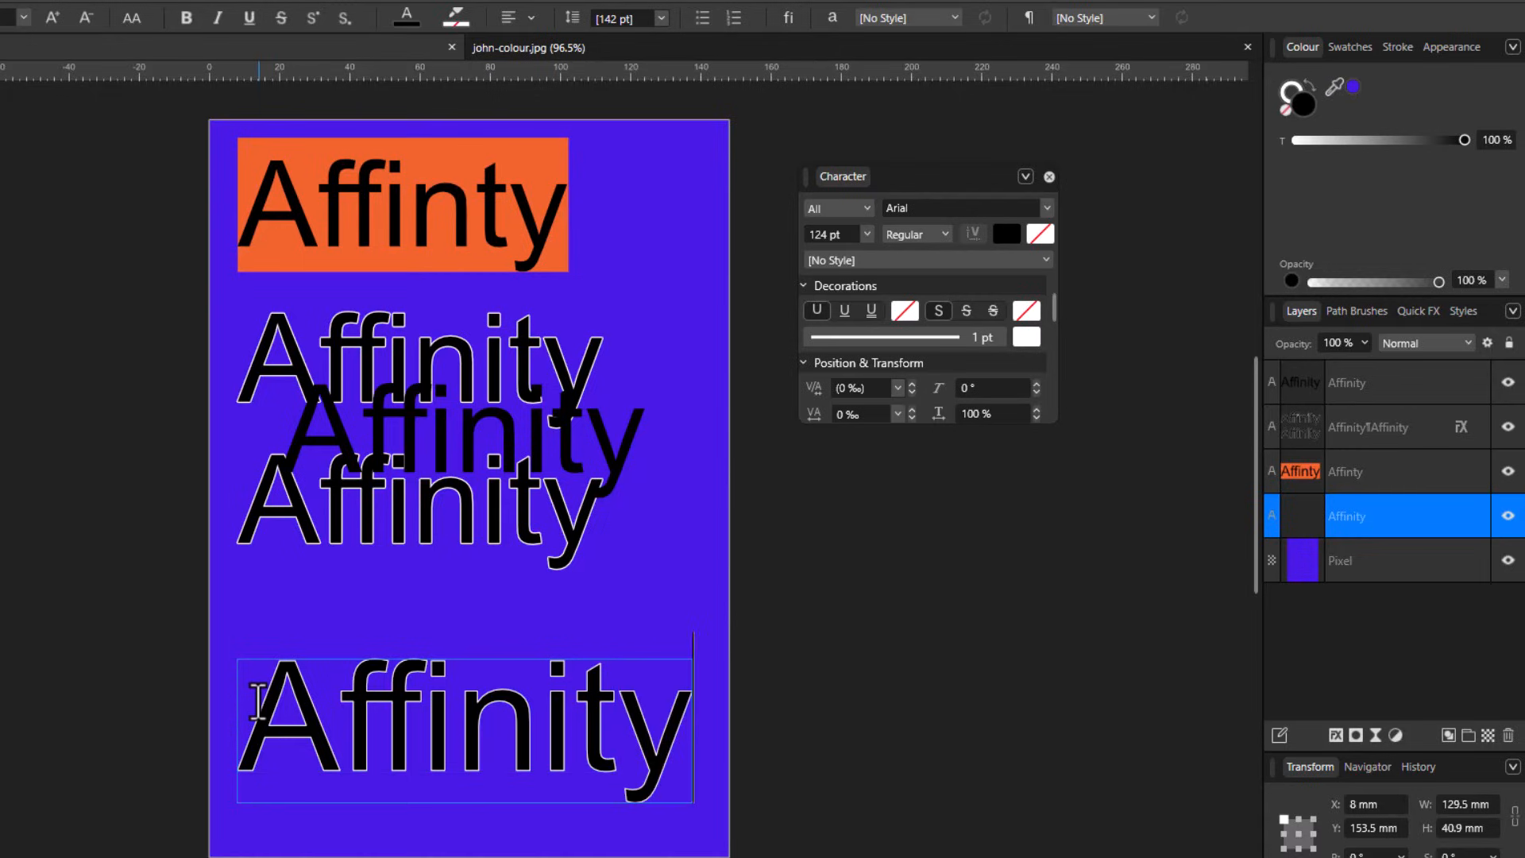
key(Escape)
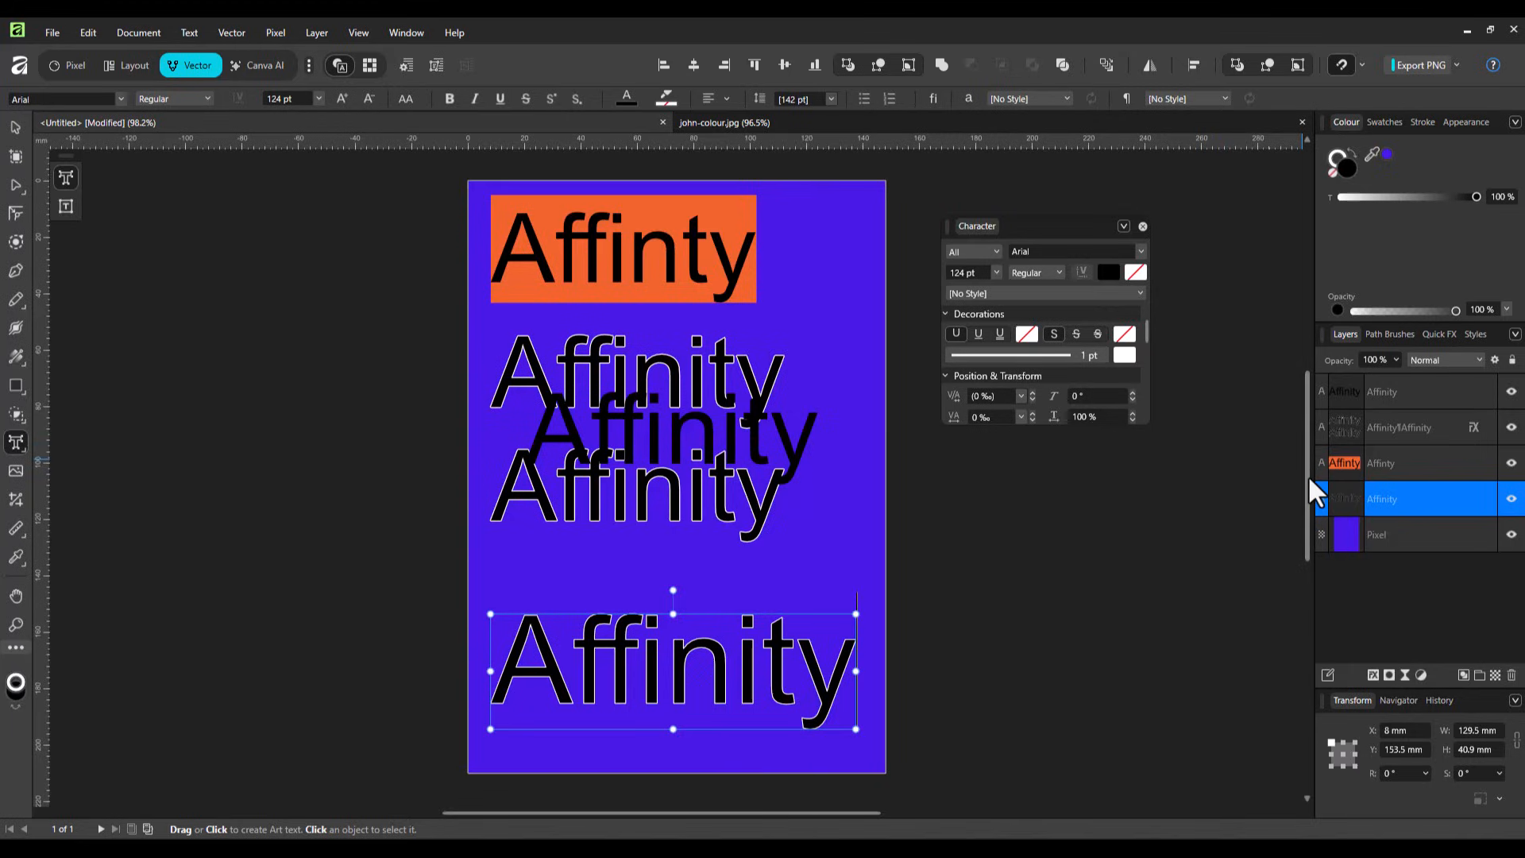
Step: Move the plain Affinity text down onto the lowest line and the two-line outlined text to X 24.3 mm, Y 61.8 mm
click(16, 128)
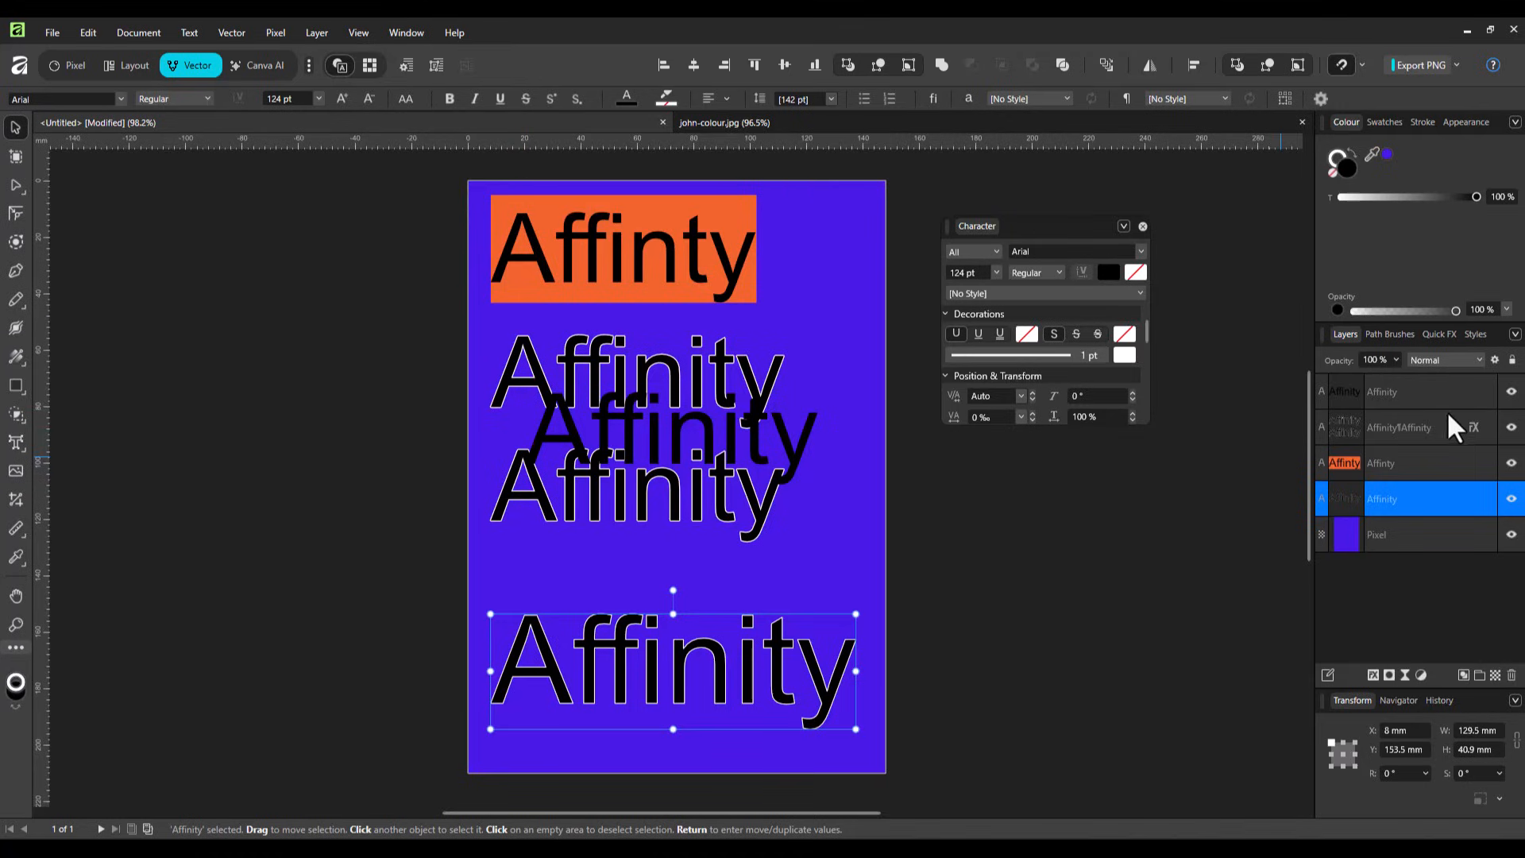
click(1420, 438)
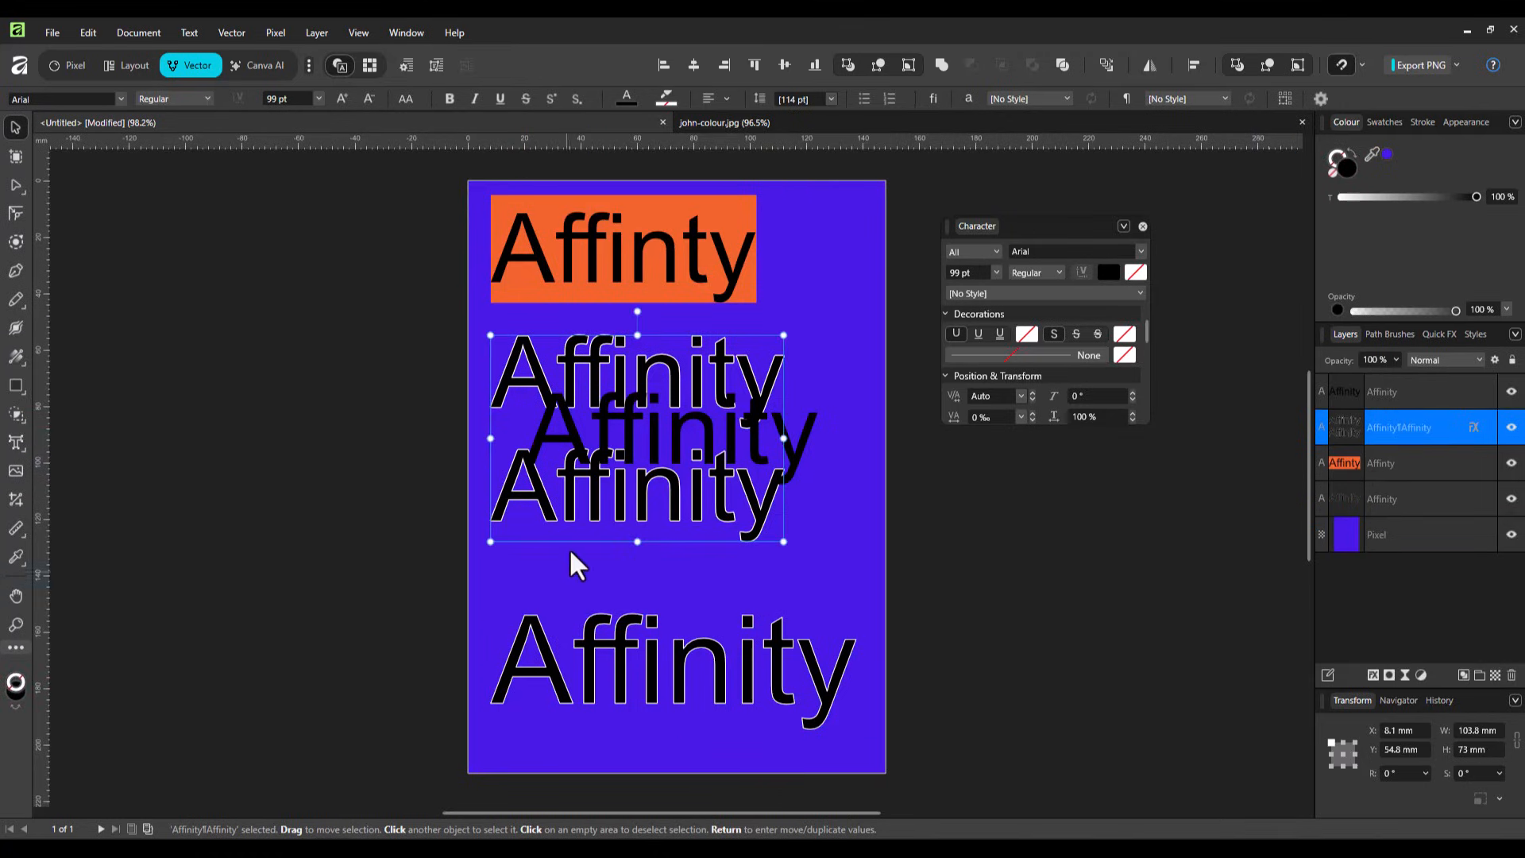
mouse_move(636, 492)
mouse_down()
mouse_move(632, 513)
mouse_move(650, 480)
mouse_move(635, 483)
mouse_up()
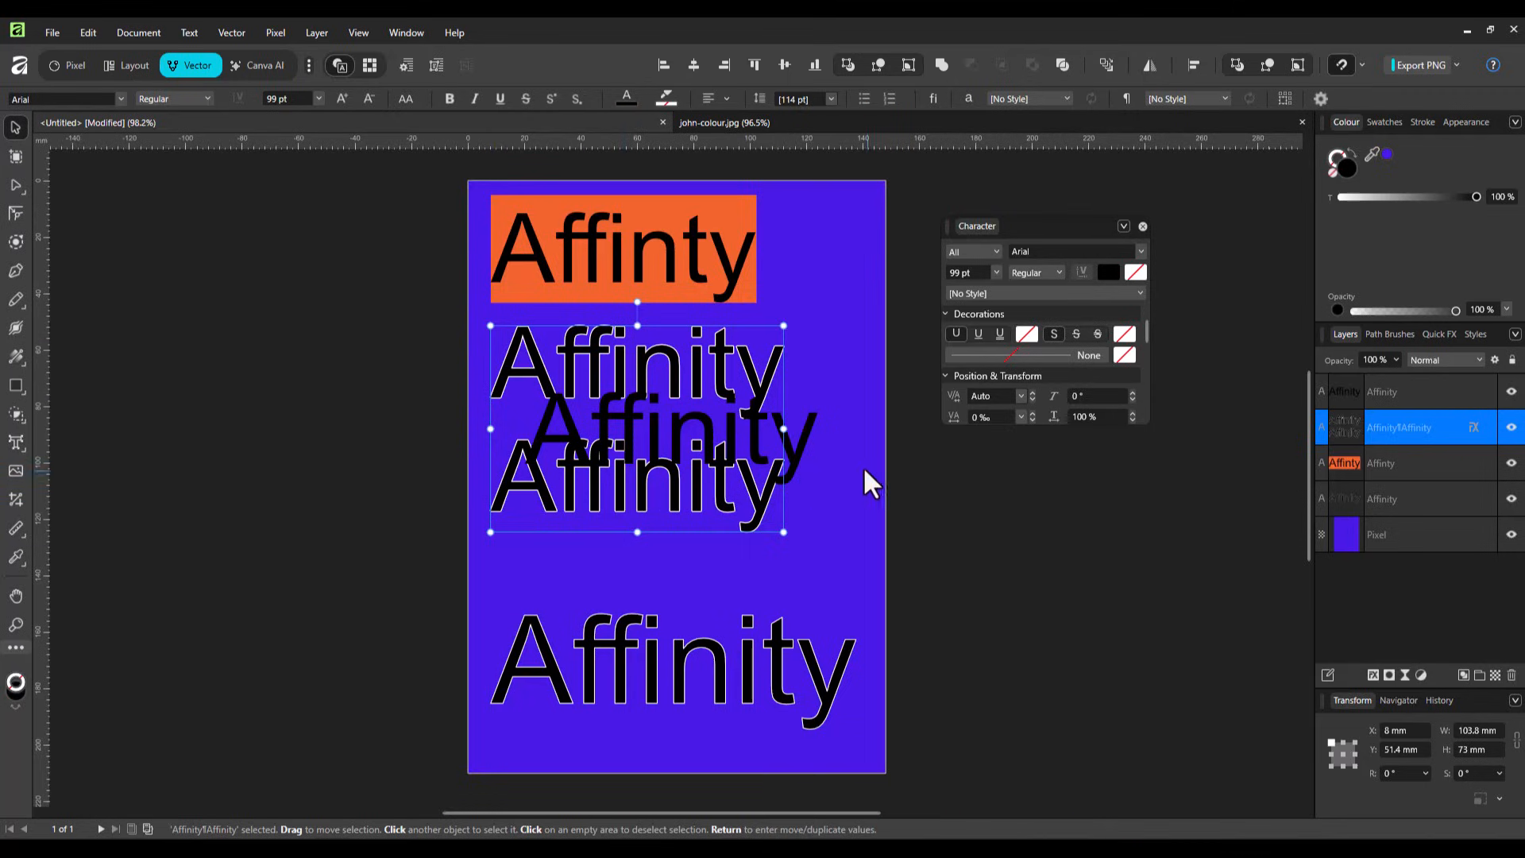
drag(809, 442, 811, 658)
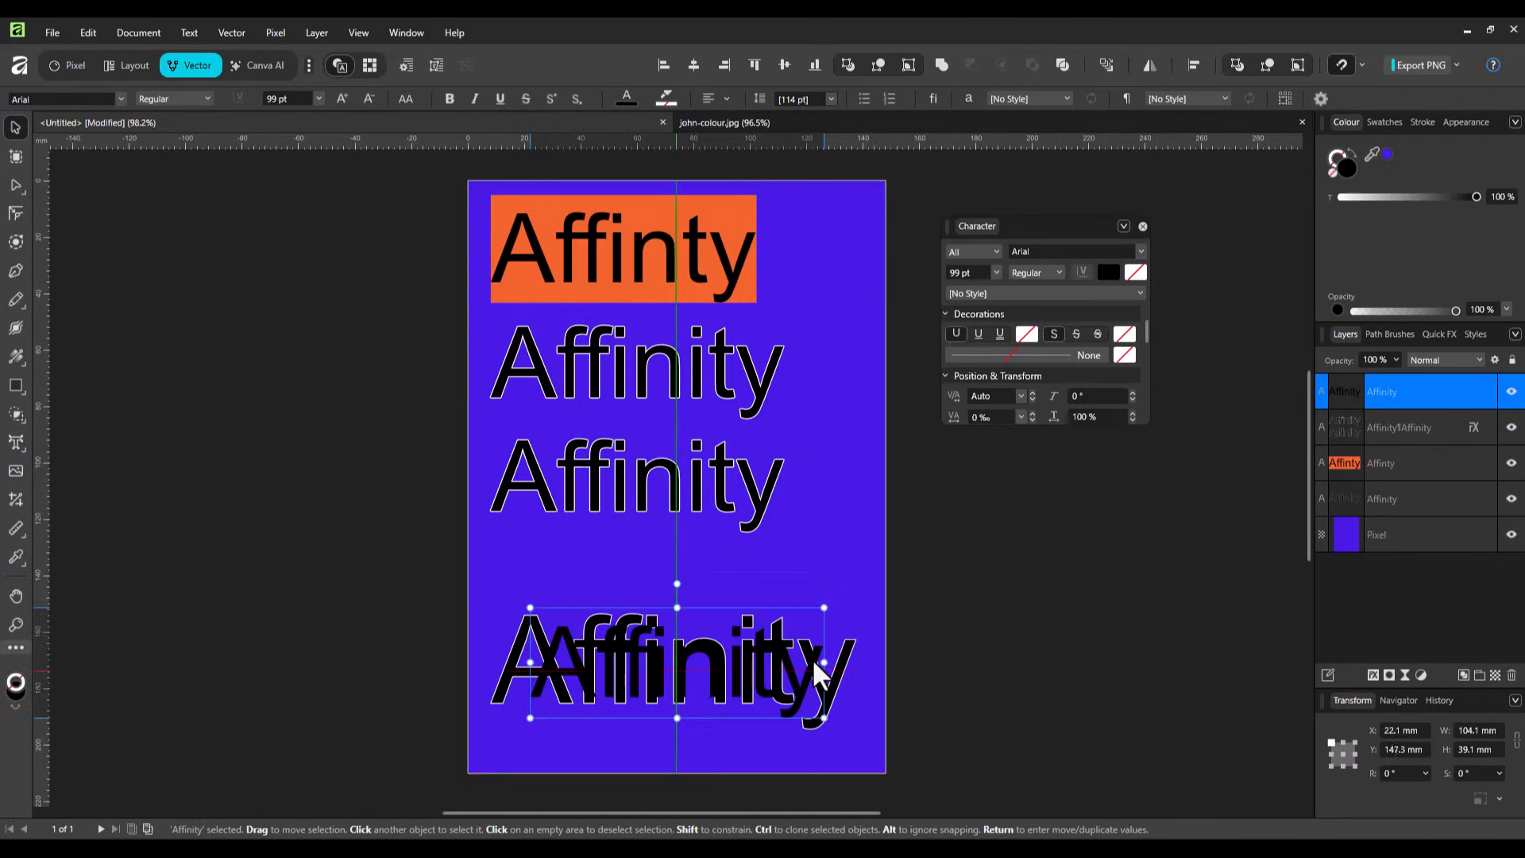
click(744, 476)
drag(734, 487, 790, 503)
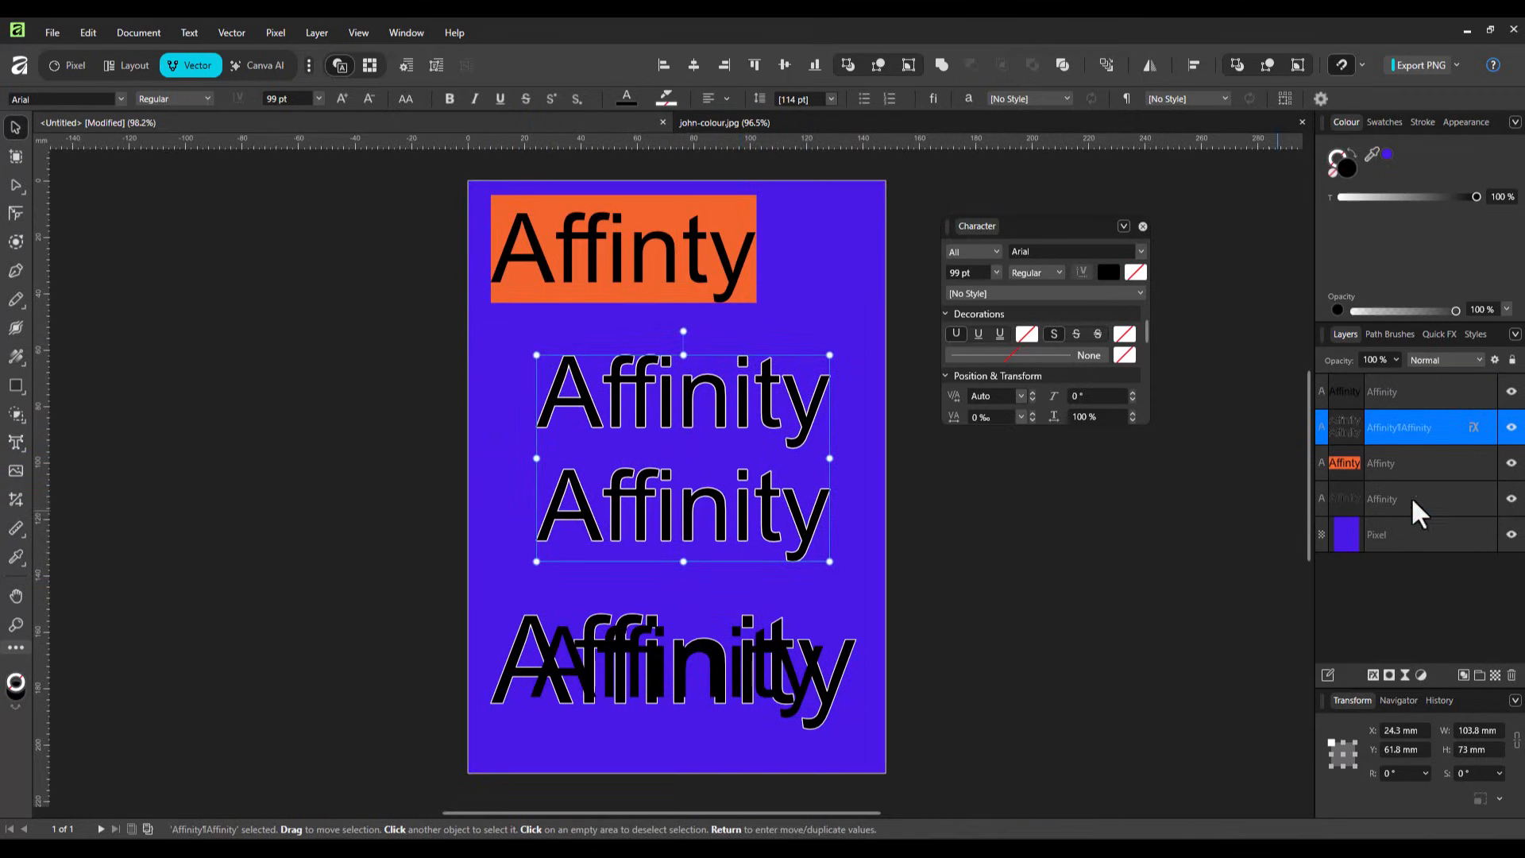
Step: Add a second outline effect to the two-line Affinity text and give the first outline a red colour and a 15.4 px radius
click(1471, 428)
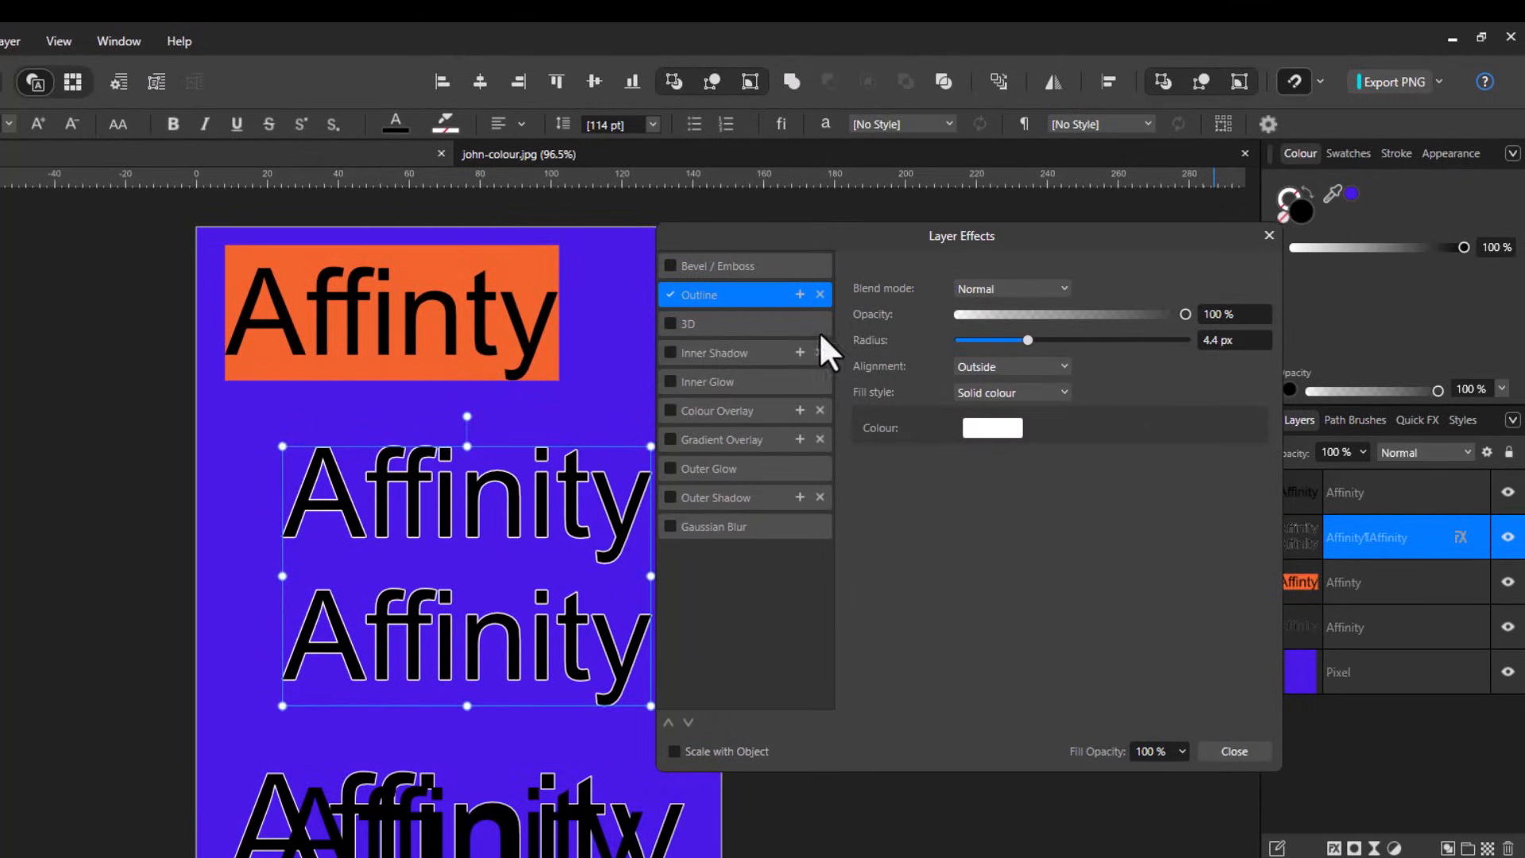
click(799, 293)
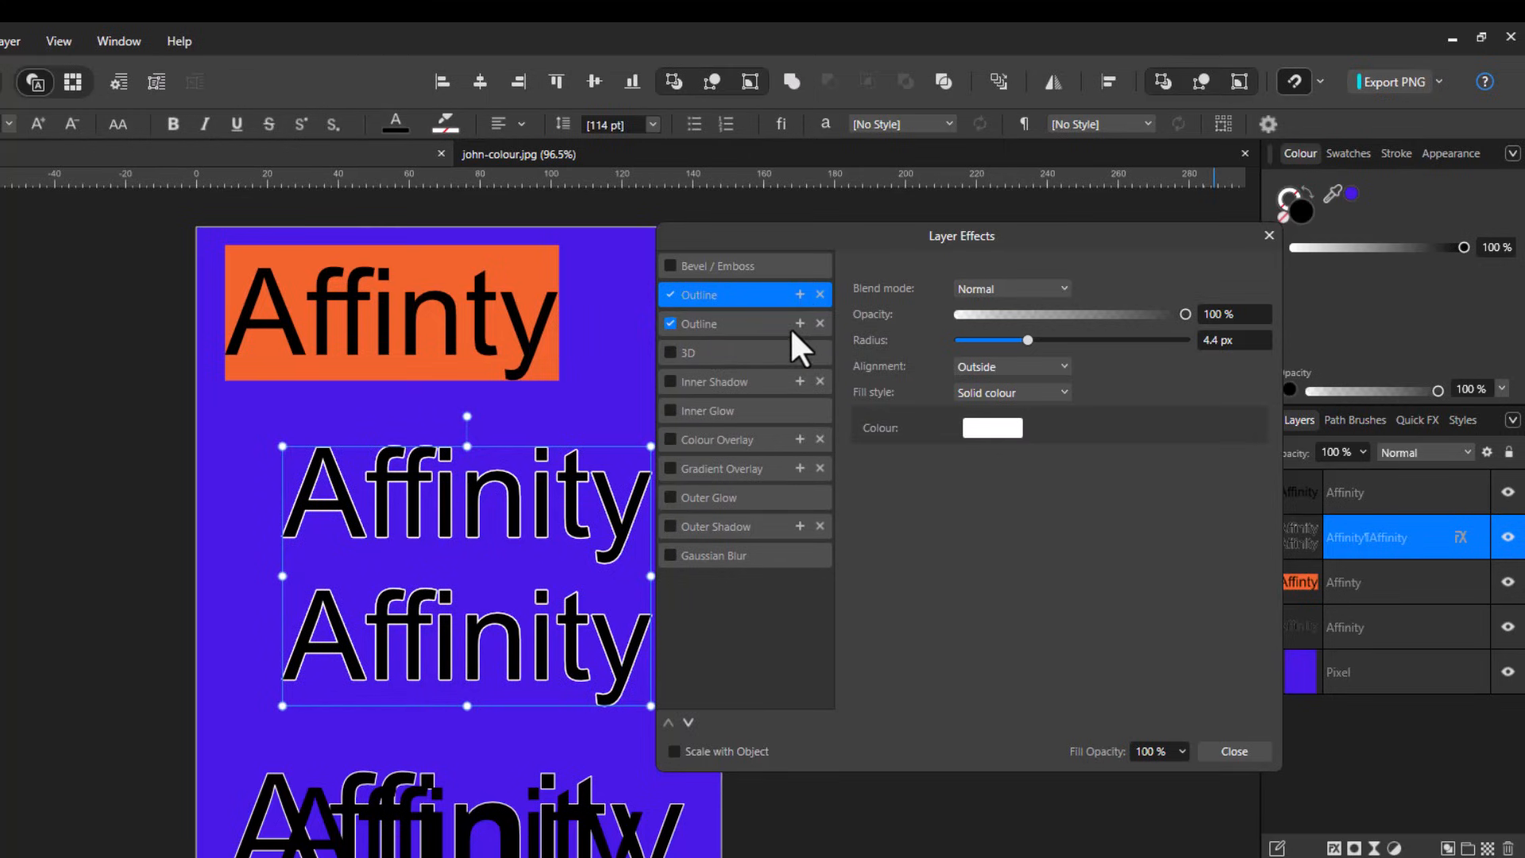
click(1003, 428)
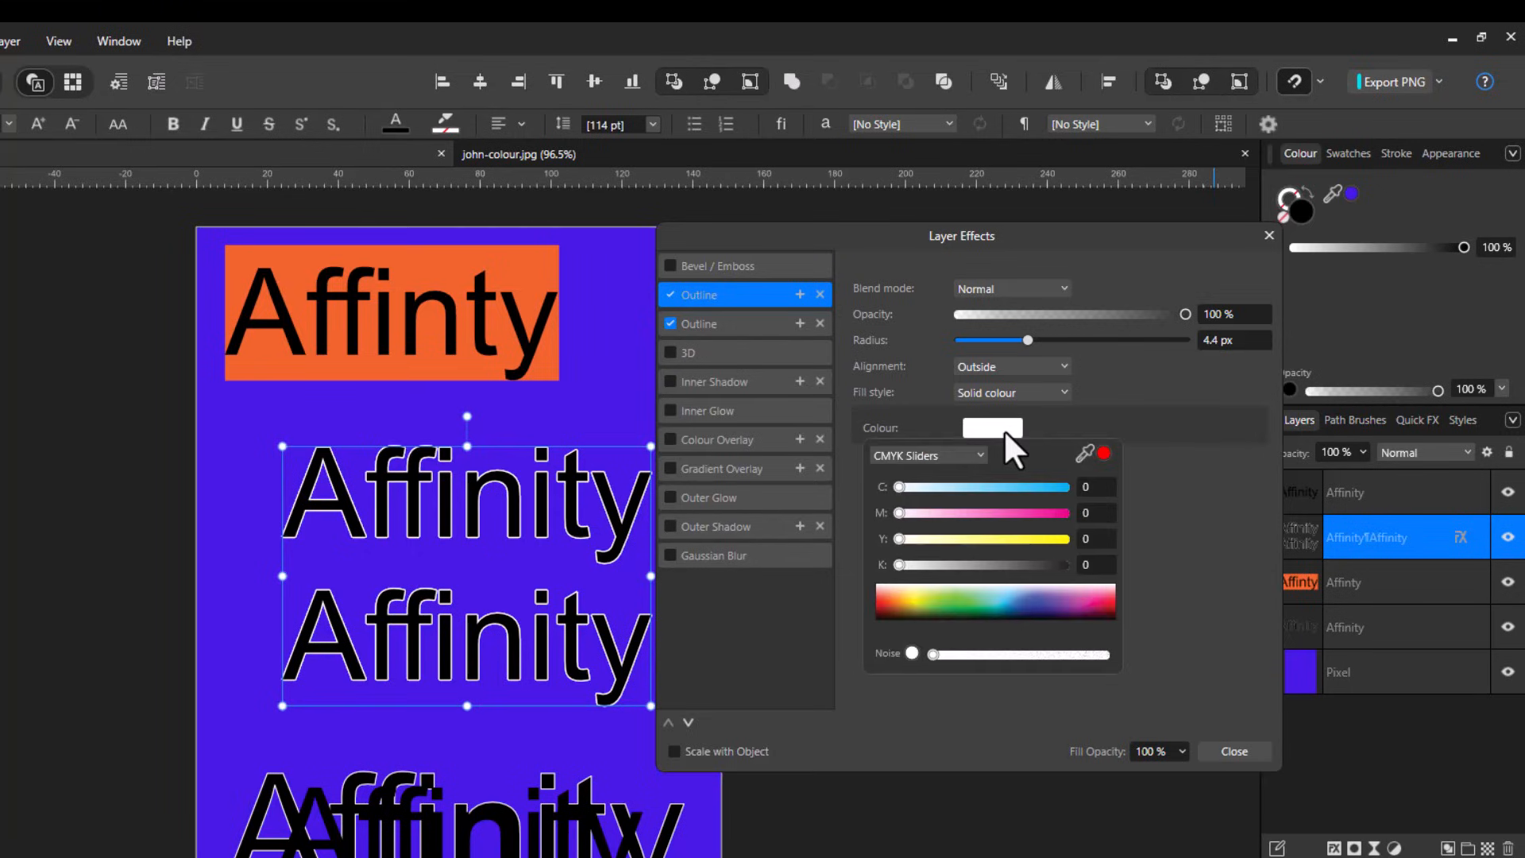
click(879, 600)
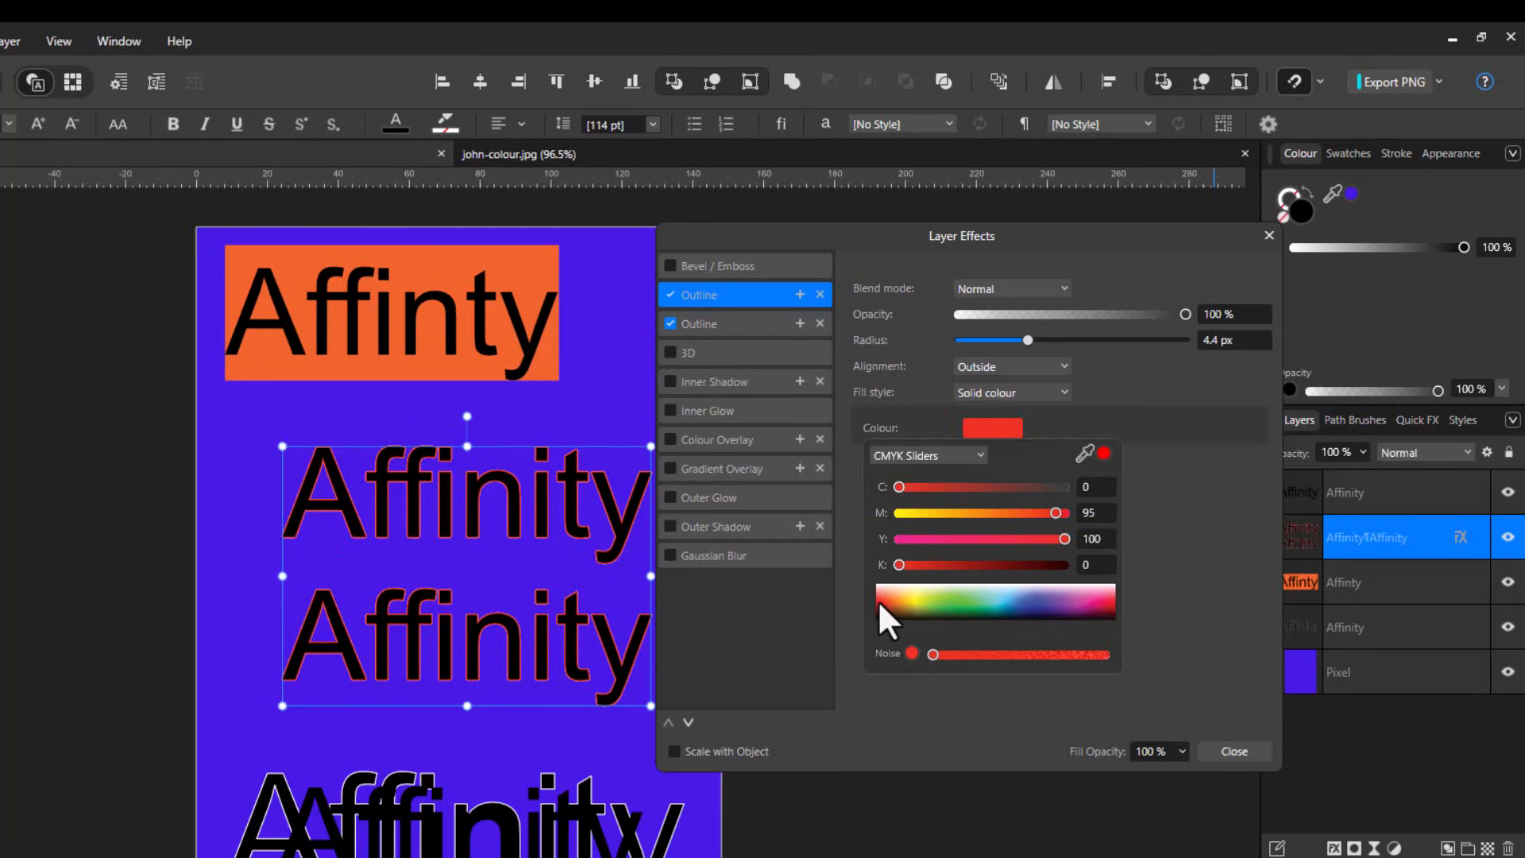
click(1201, 496)
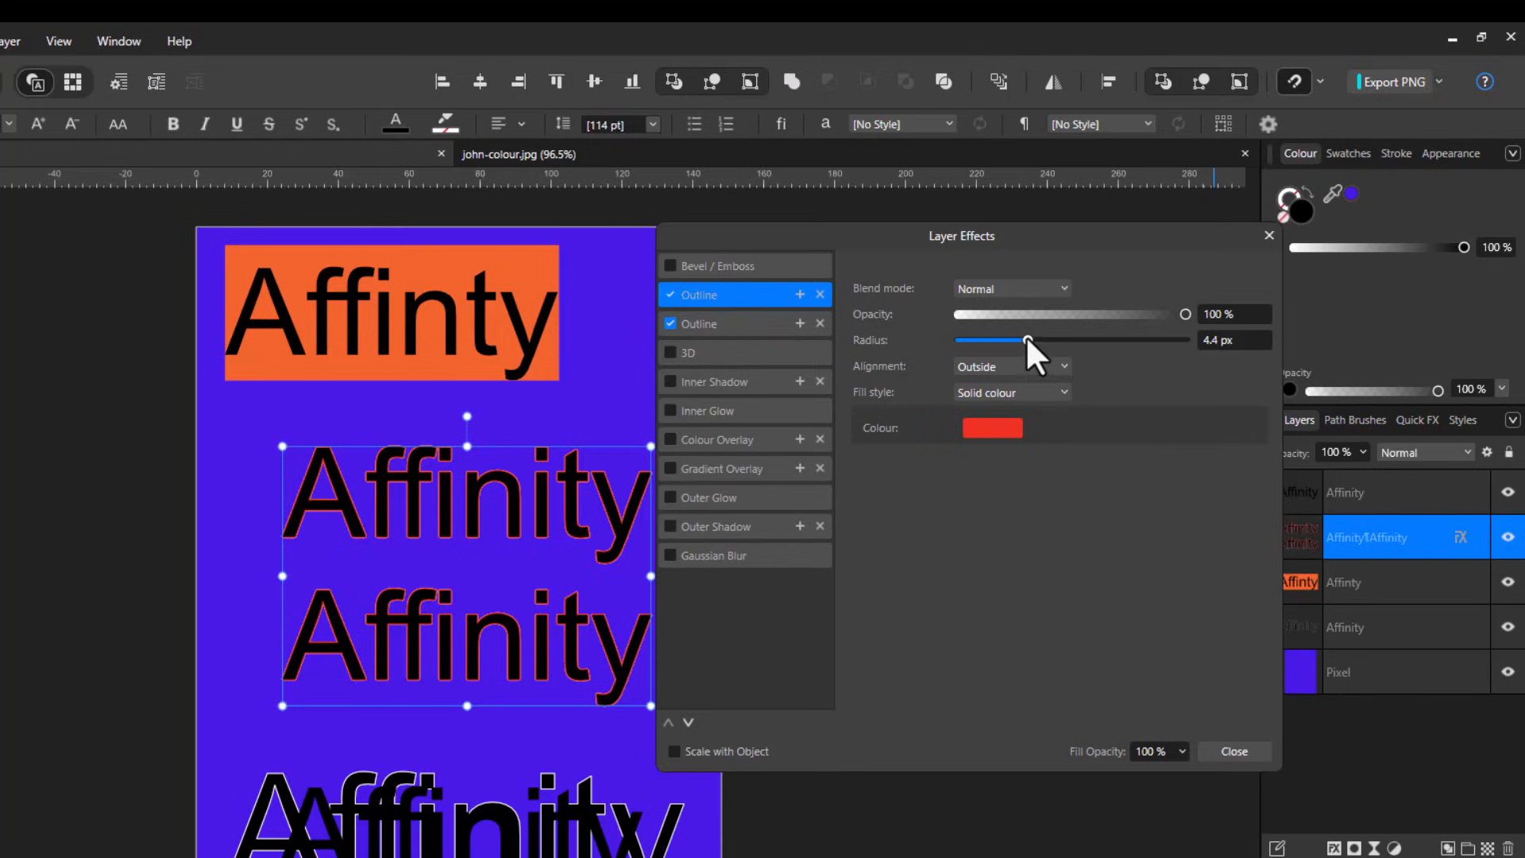
drag(1026, 336, 1064, 346)
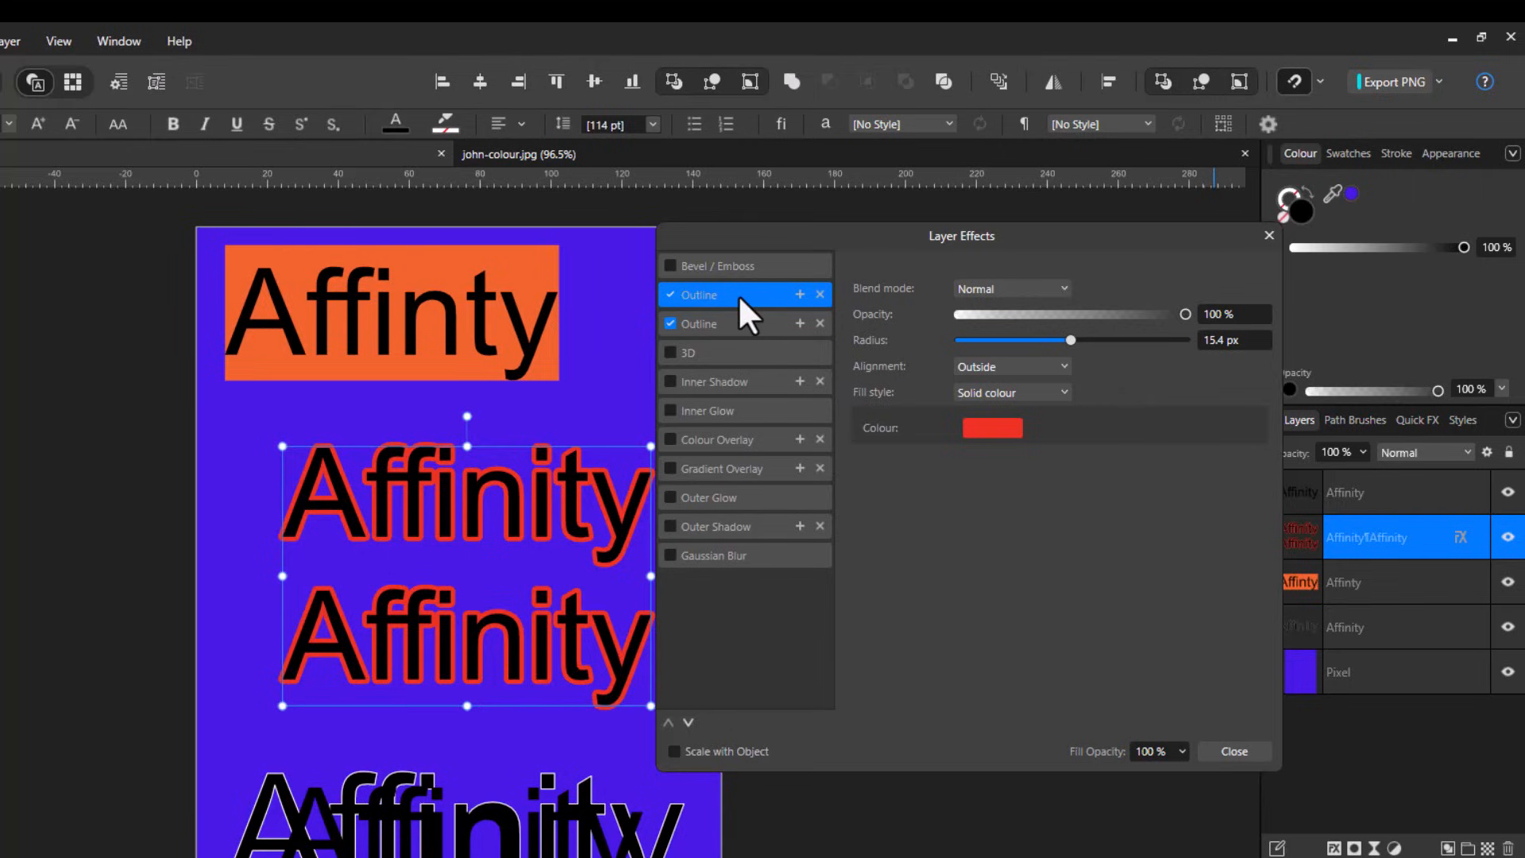
Step: Widen the white second outline of the two-line text to a 25.1 px radius, close the layer effects and deselect the text
click(723, 325)
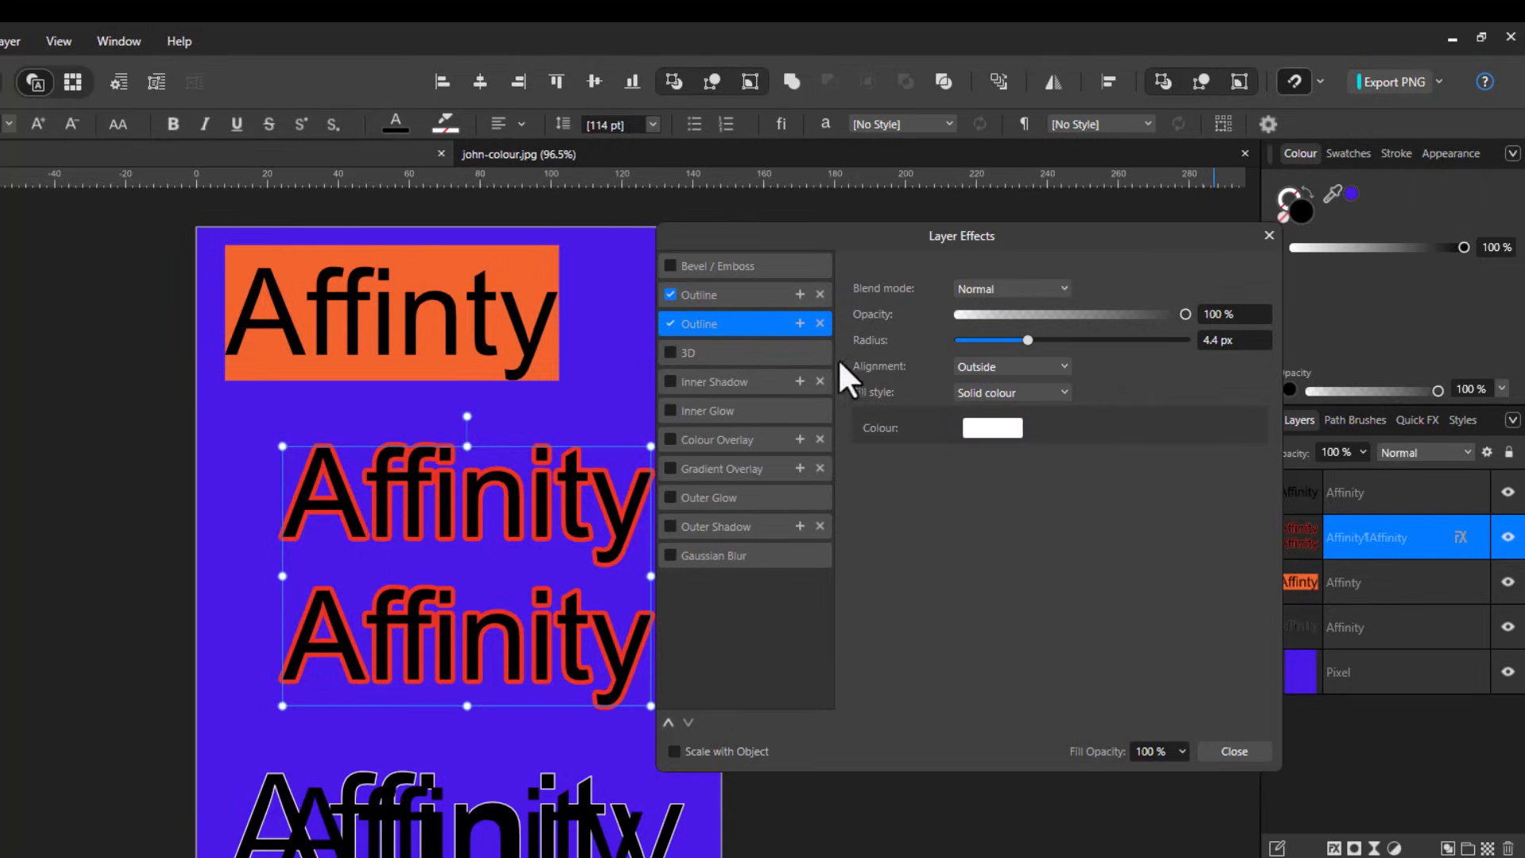
click(1002, 427)
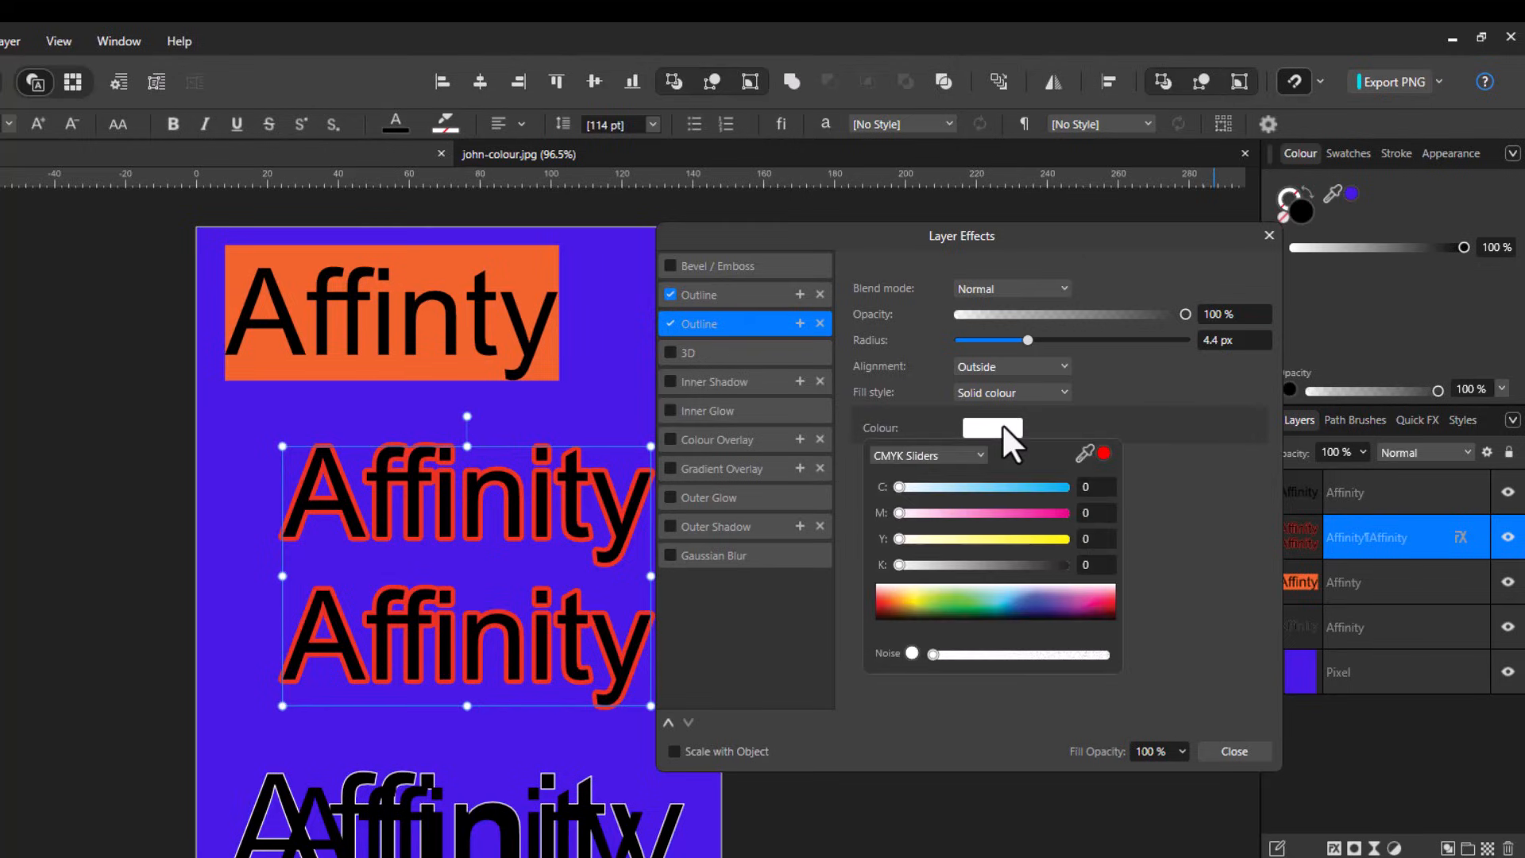
click(1245, 515)
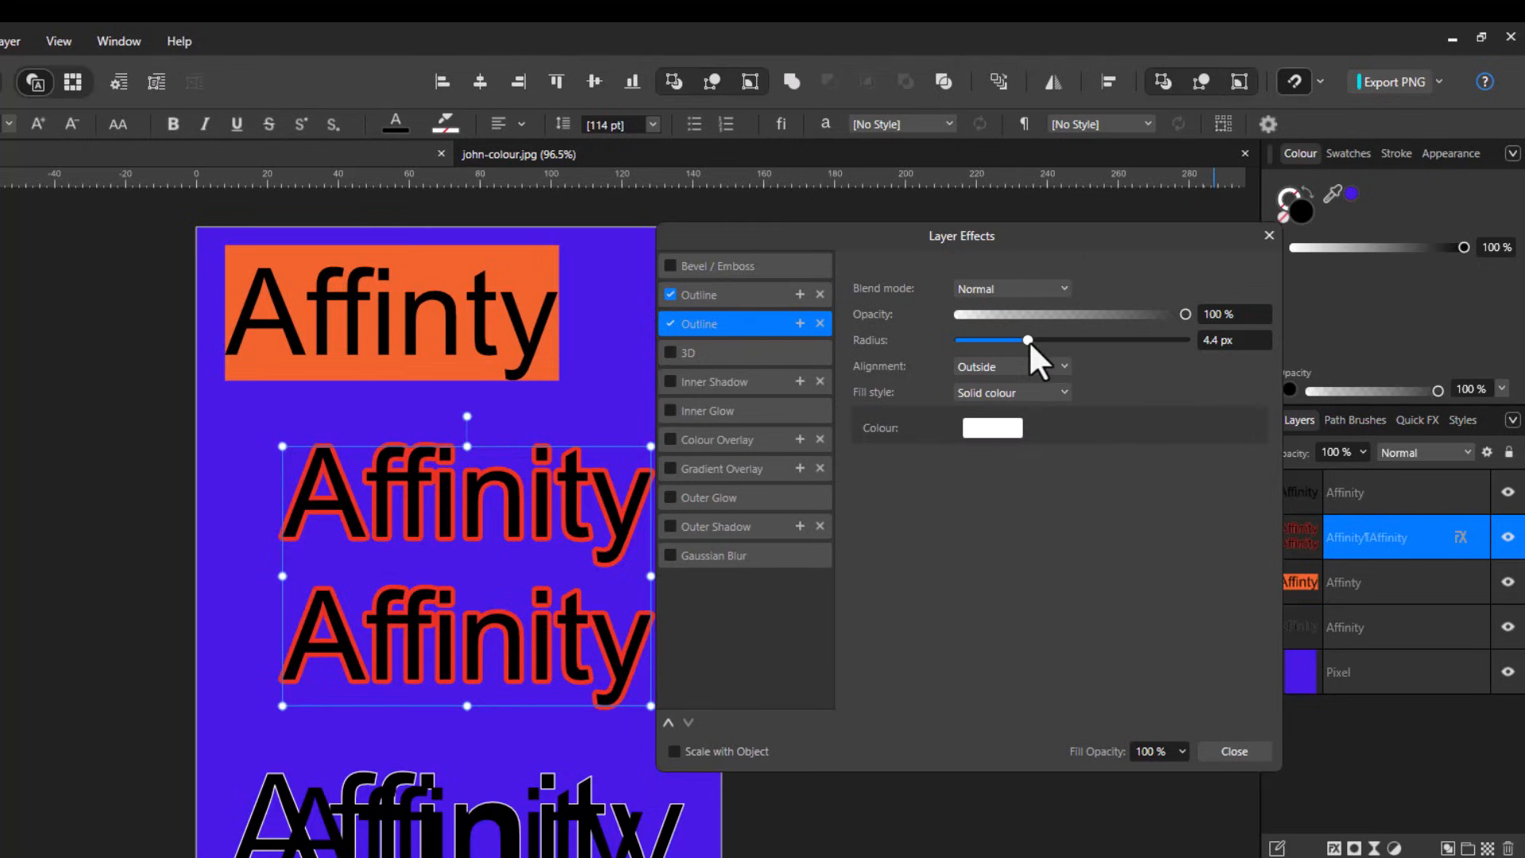
drag(1027, 340, 1094, 346)
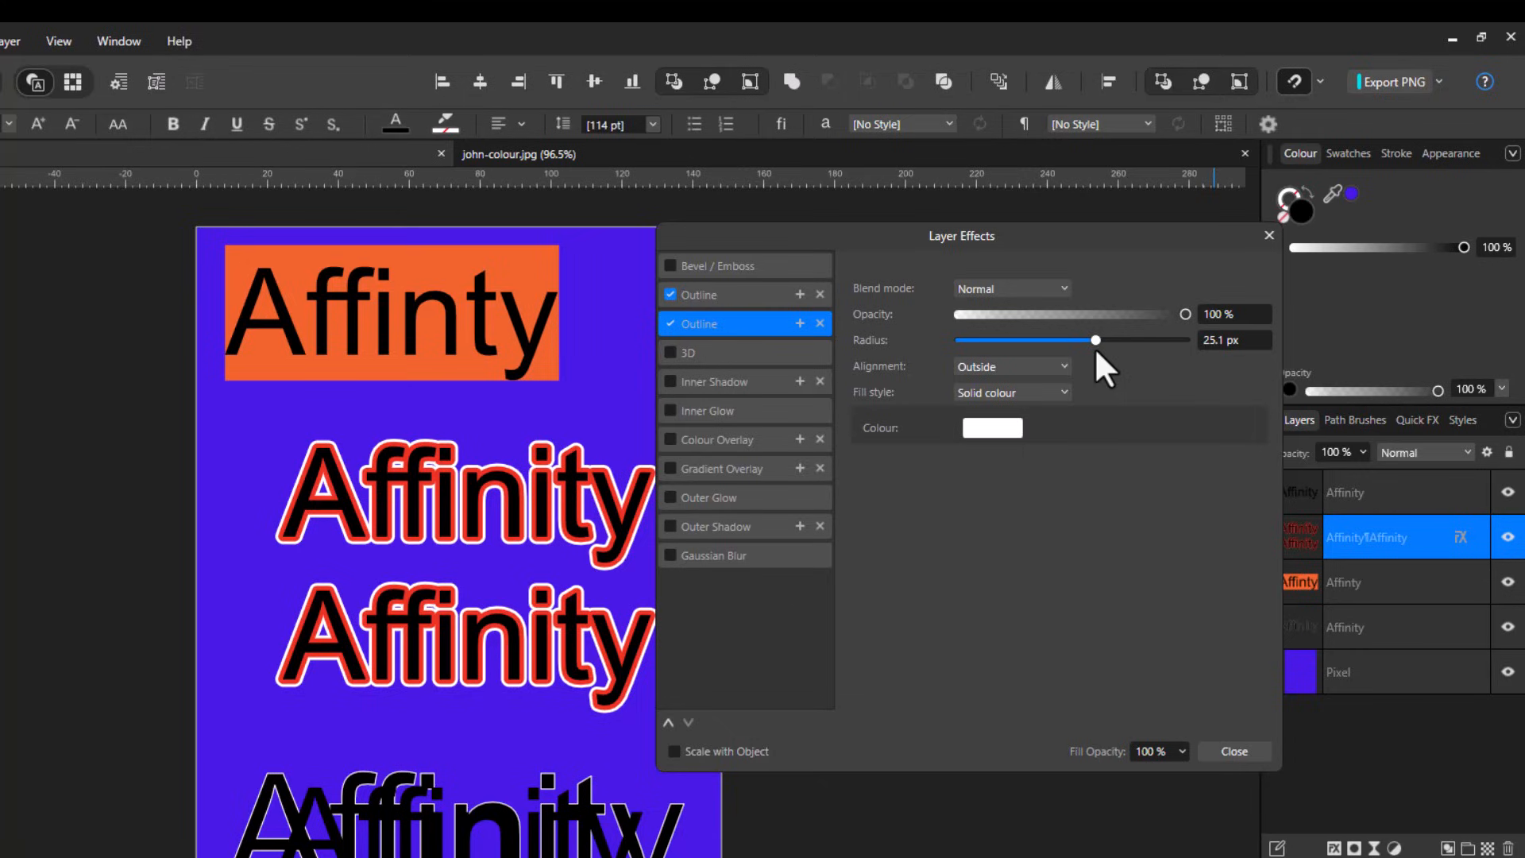
click(1232, 749)
click(837, 691)
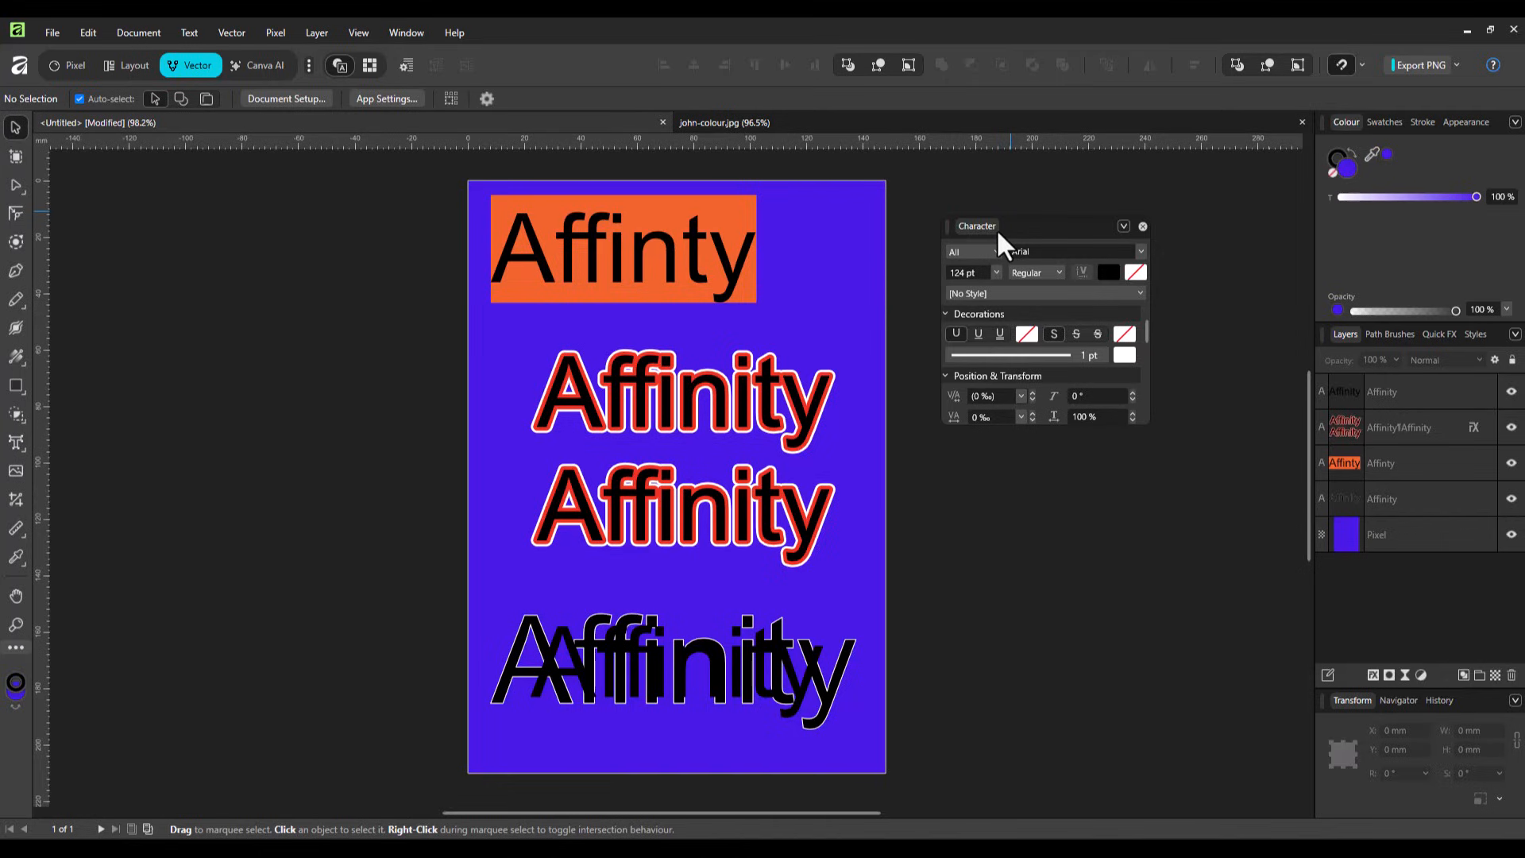
Step: Move the plain Affinity text up off the lowest outlined line and close the untitled document without saving
click(663, 669)
drag(664, 669, 694, 552)
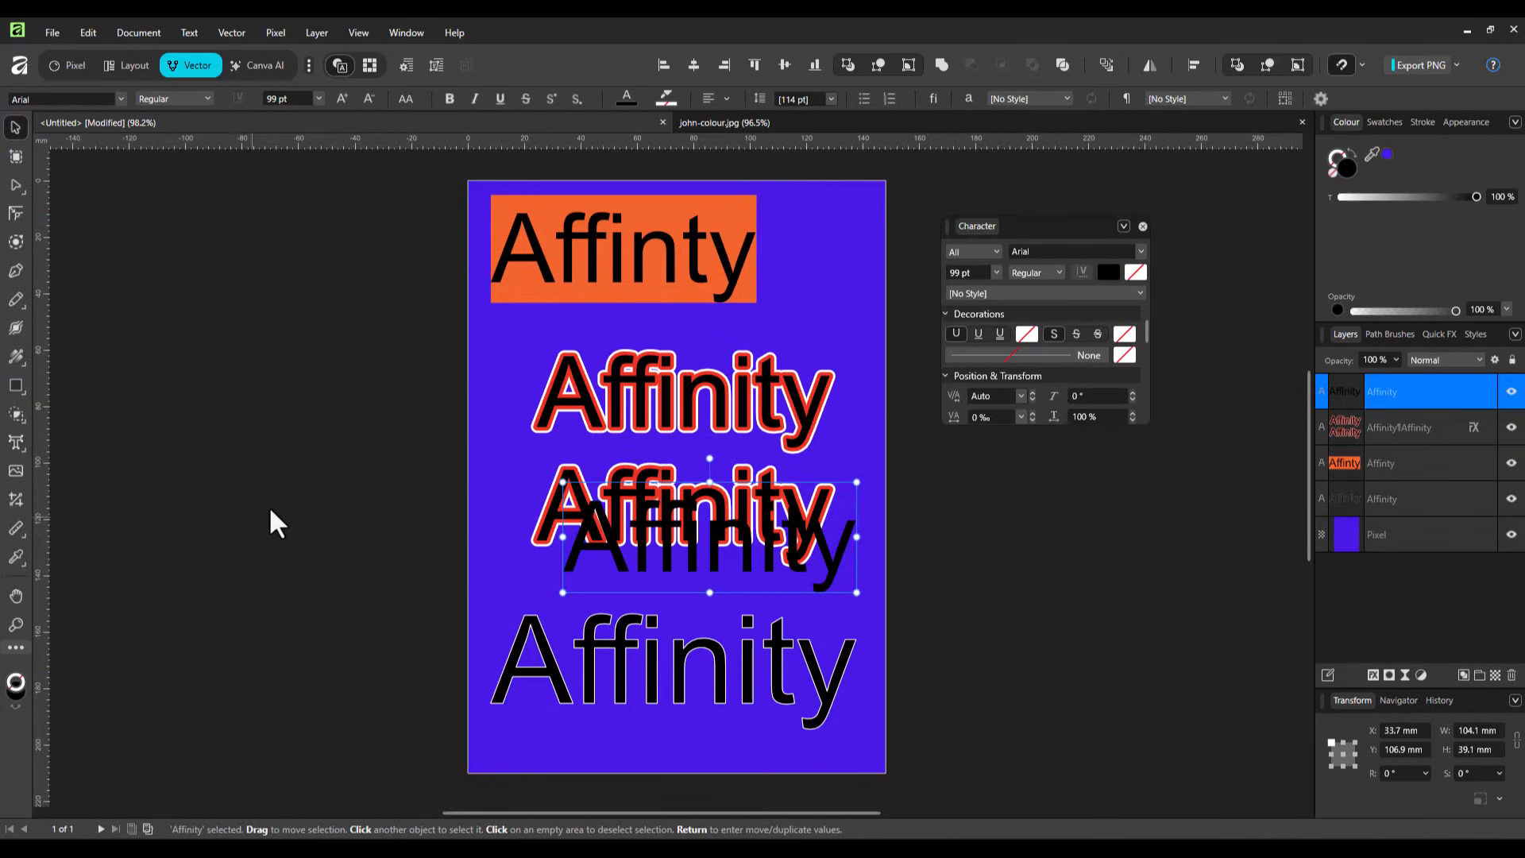
click(662, 123)
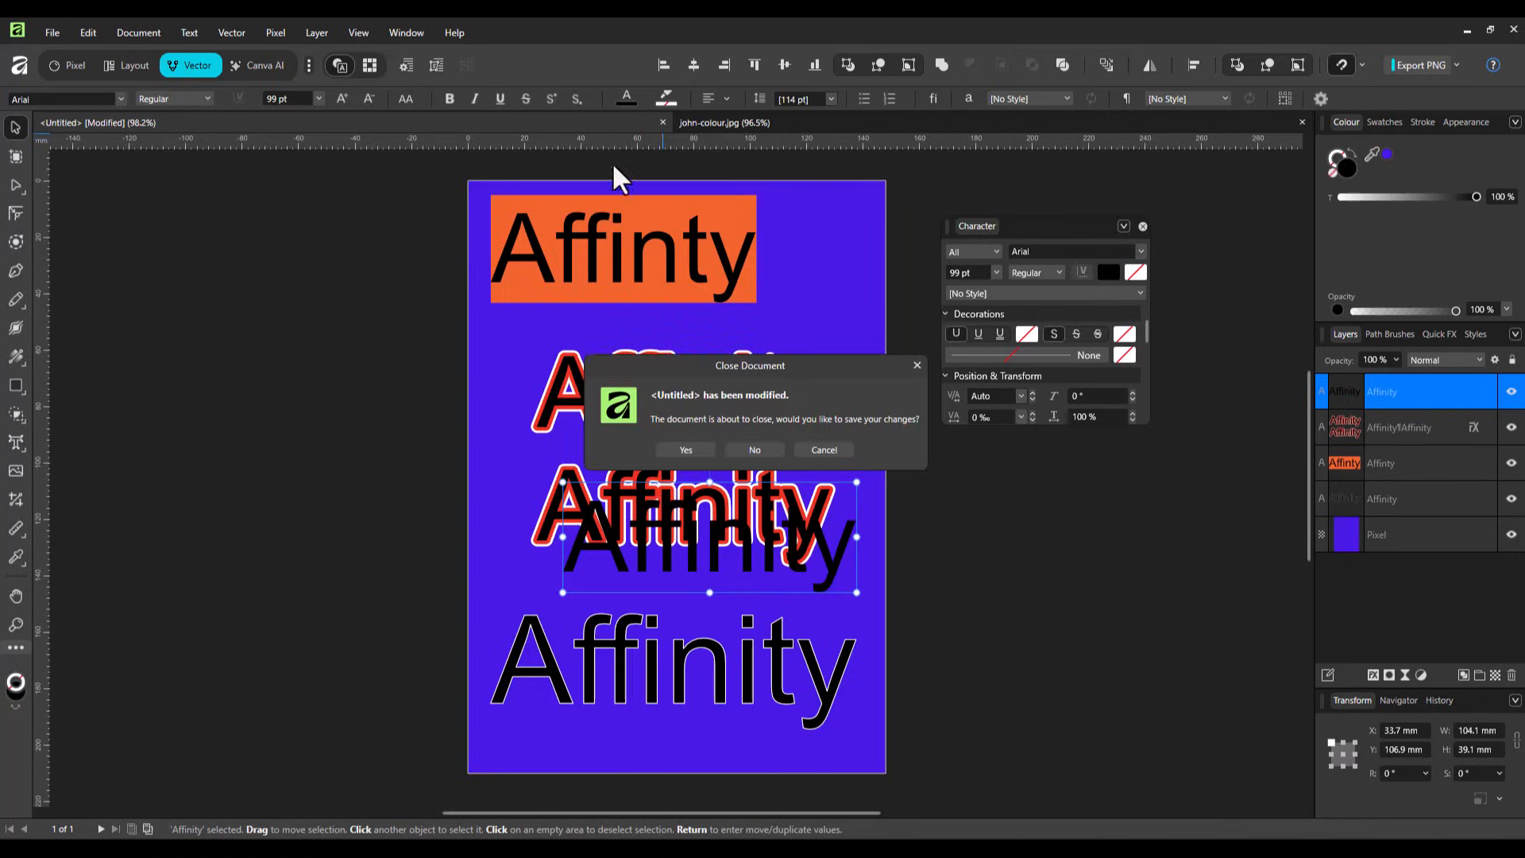
click(762, 448)
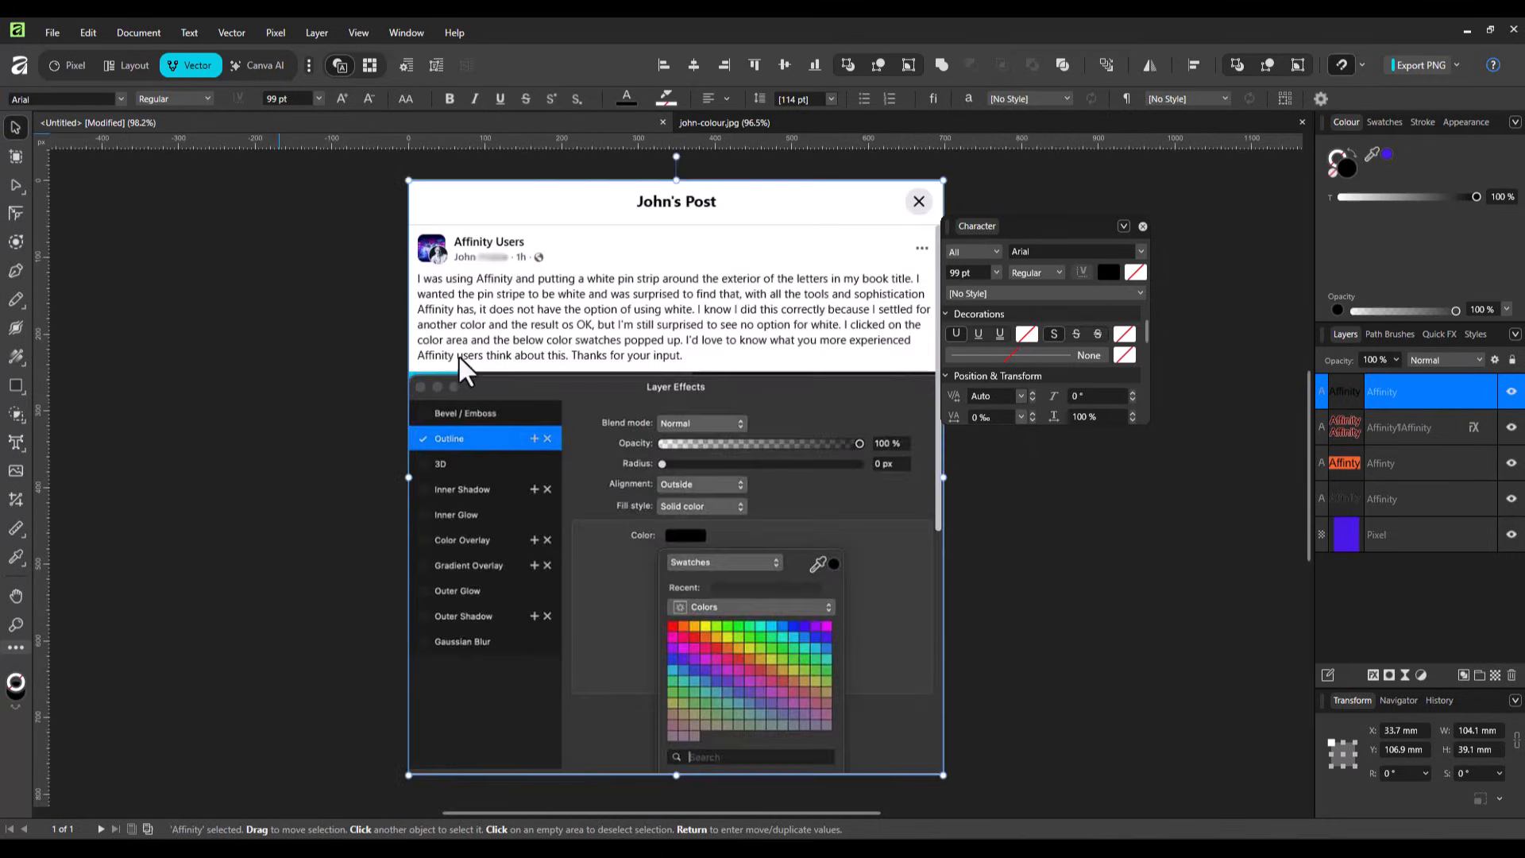
Step: Create a new A4 RGB document, 210 by 297 mm at 300 DPI, and close the floating character settings
click(50, 27)
click(46, 79)
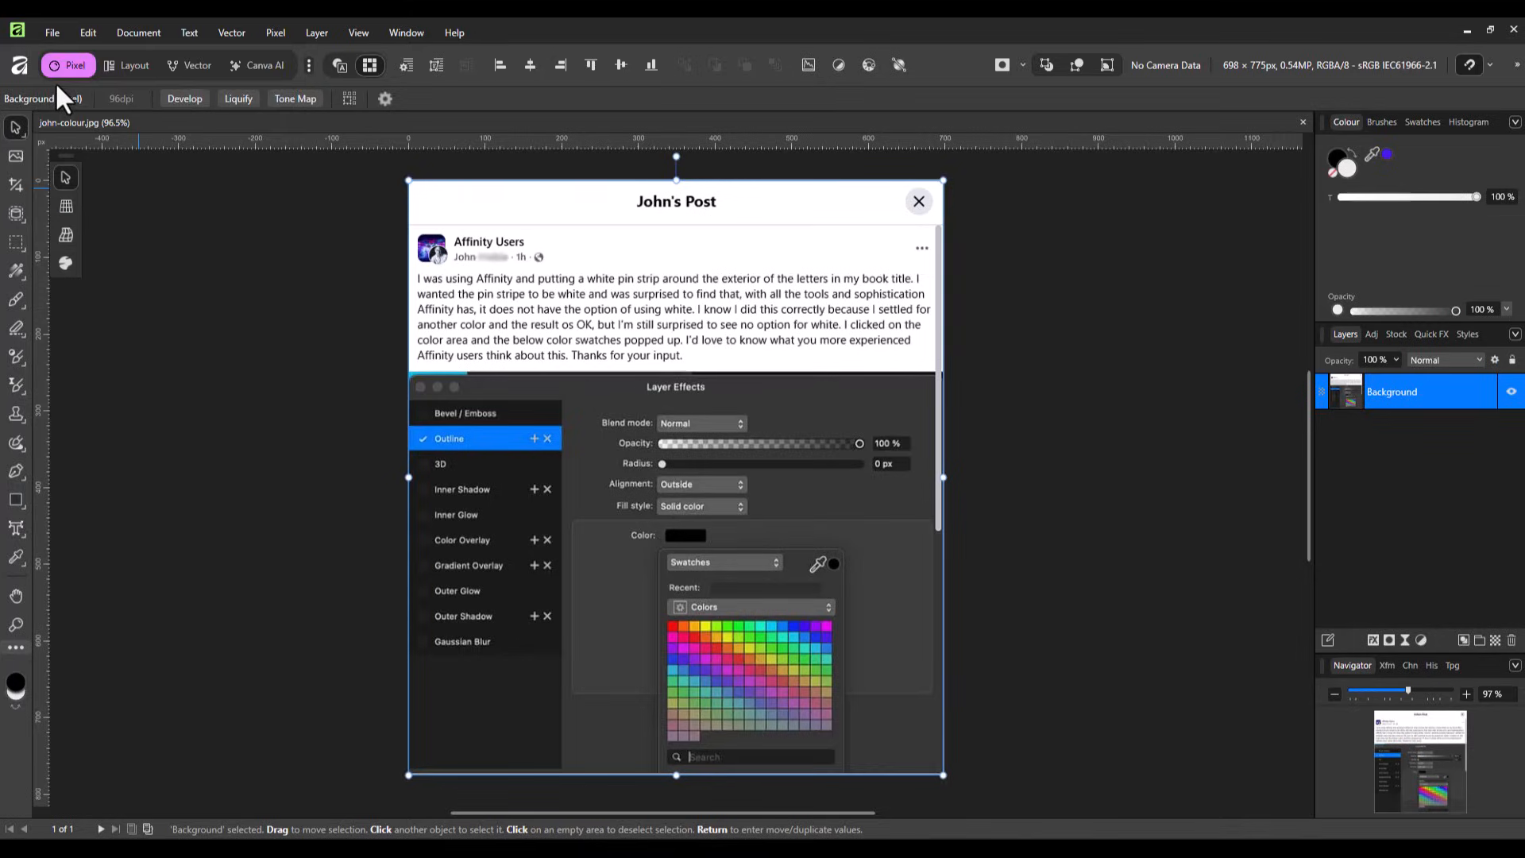
click(313, 393)
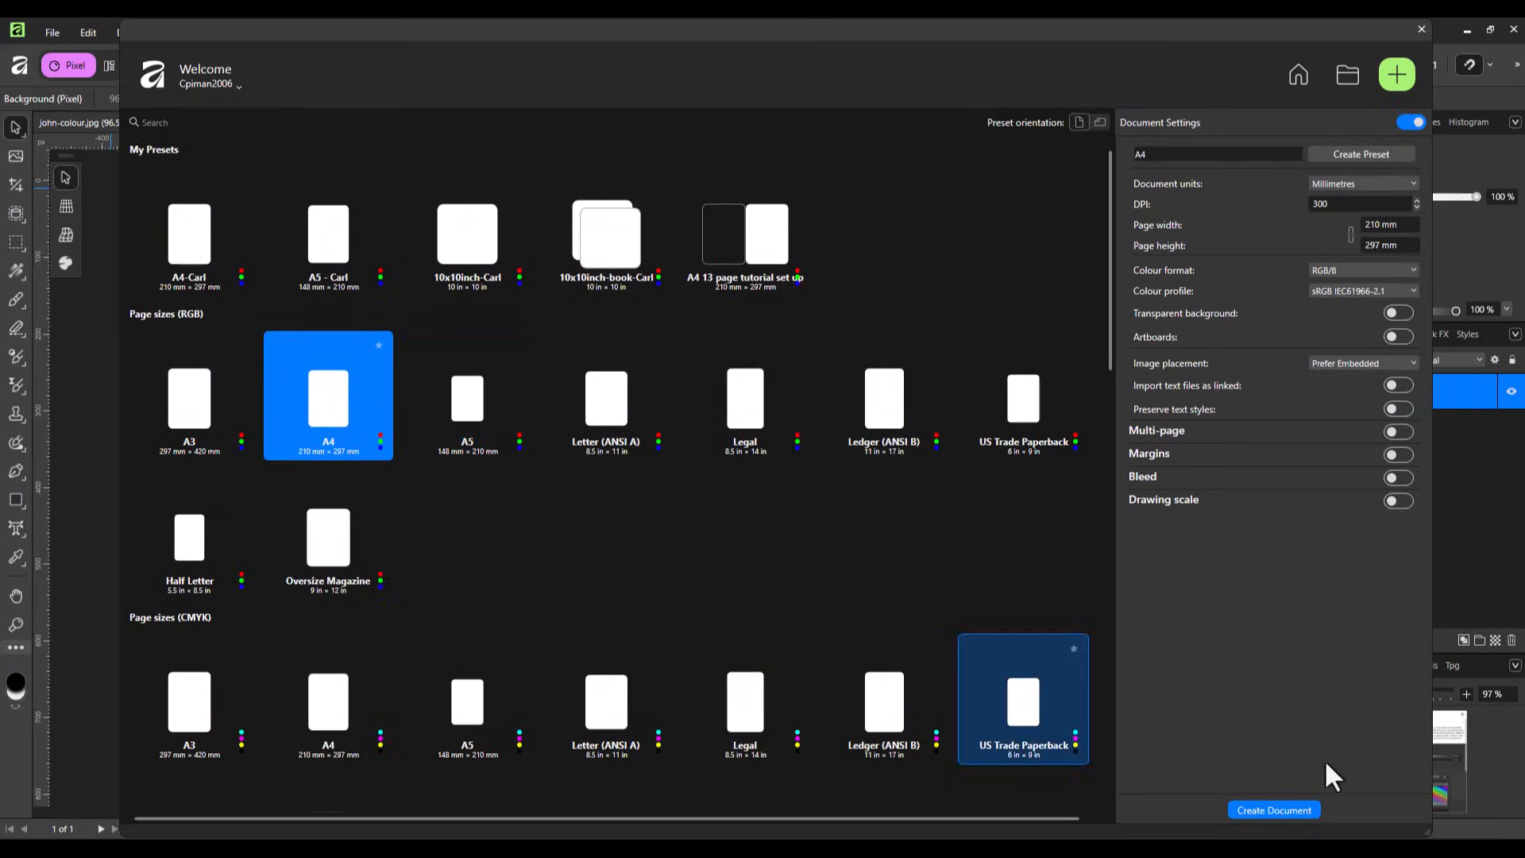
click(1274, 810)
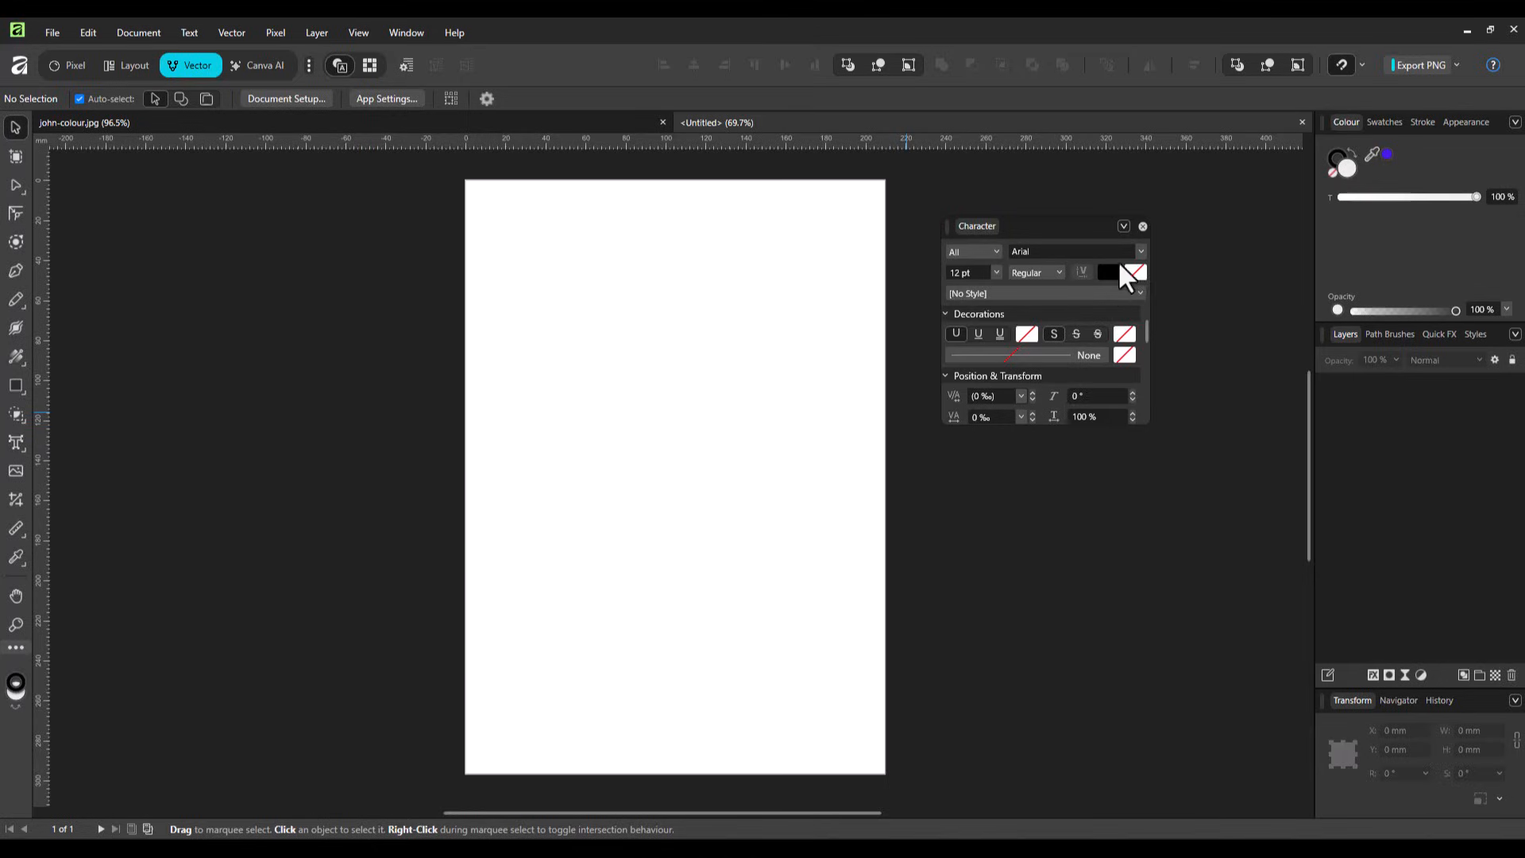
click(1143, 225)
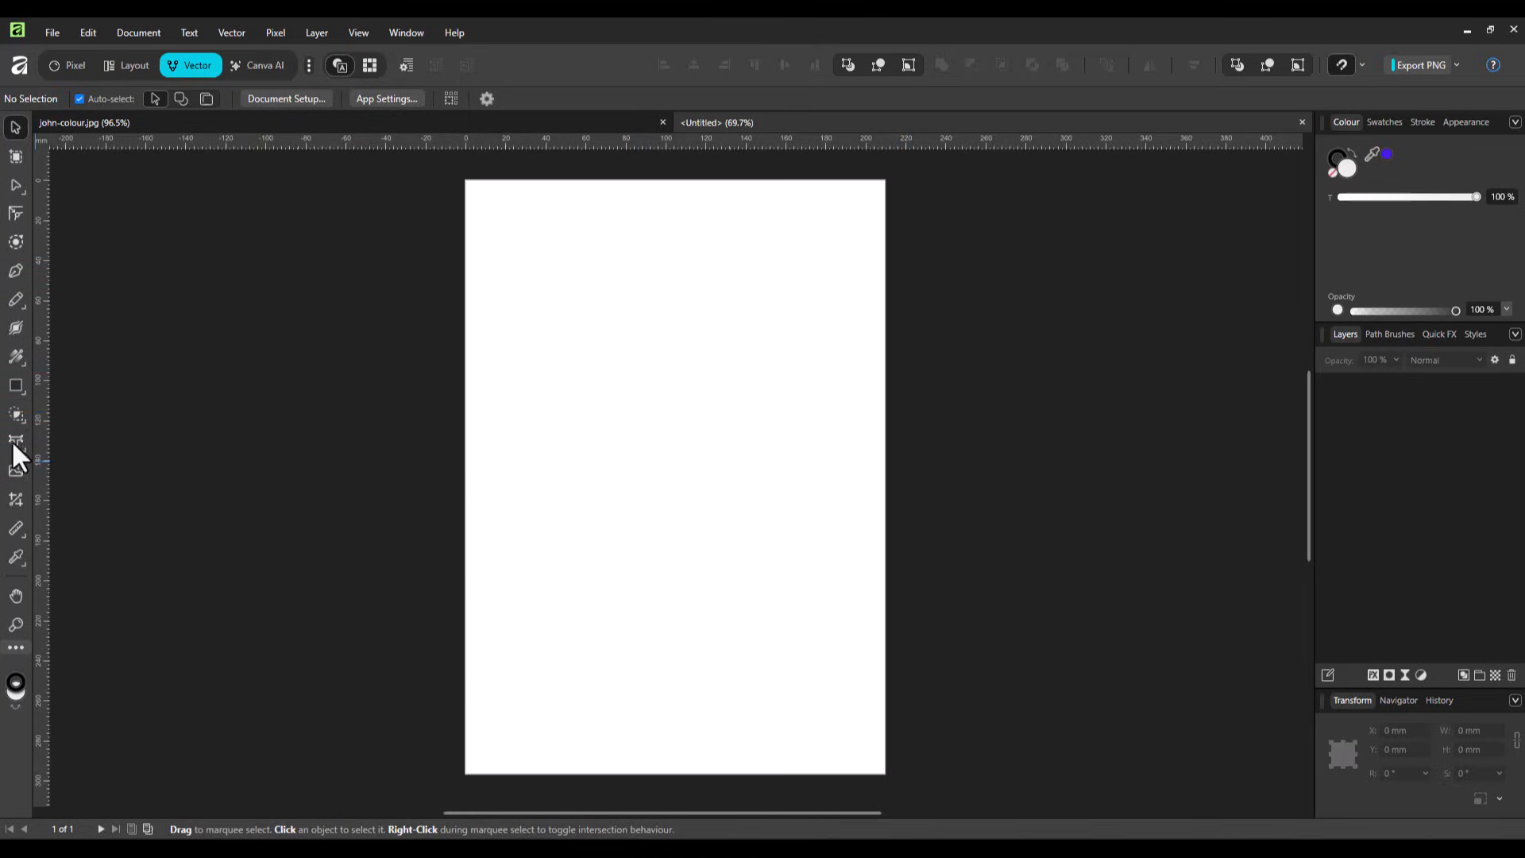
Step: Switch to pixel editing and paint a black wavy stroke across the upper page with a 201 px brush, undoing the extra dab
click(73, 69)
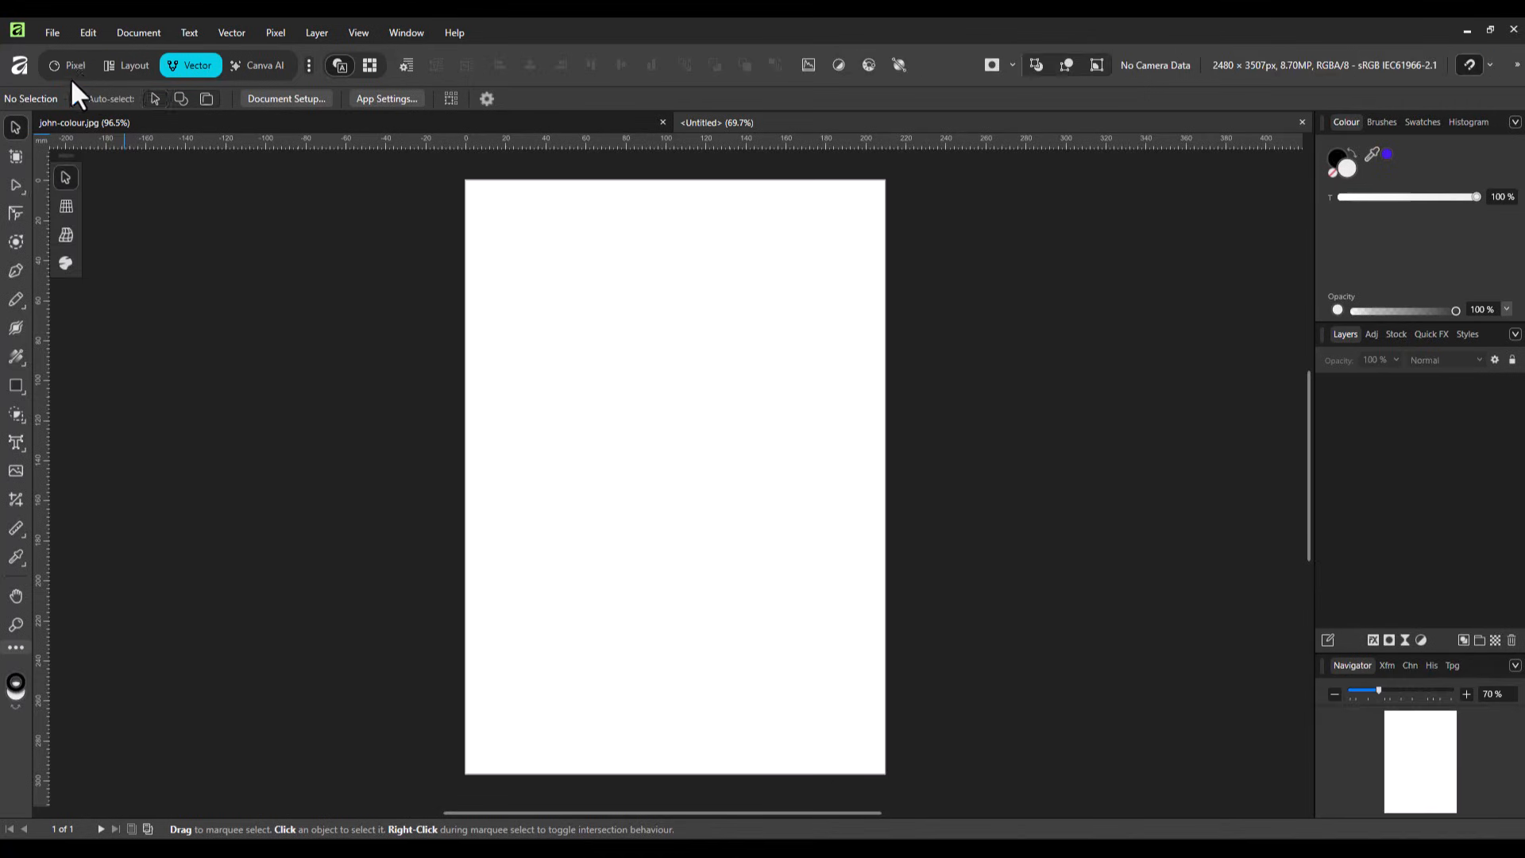
click(16, 301)
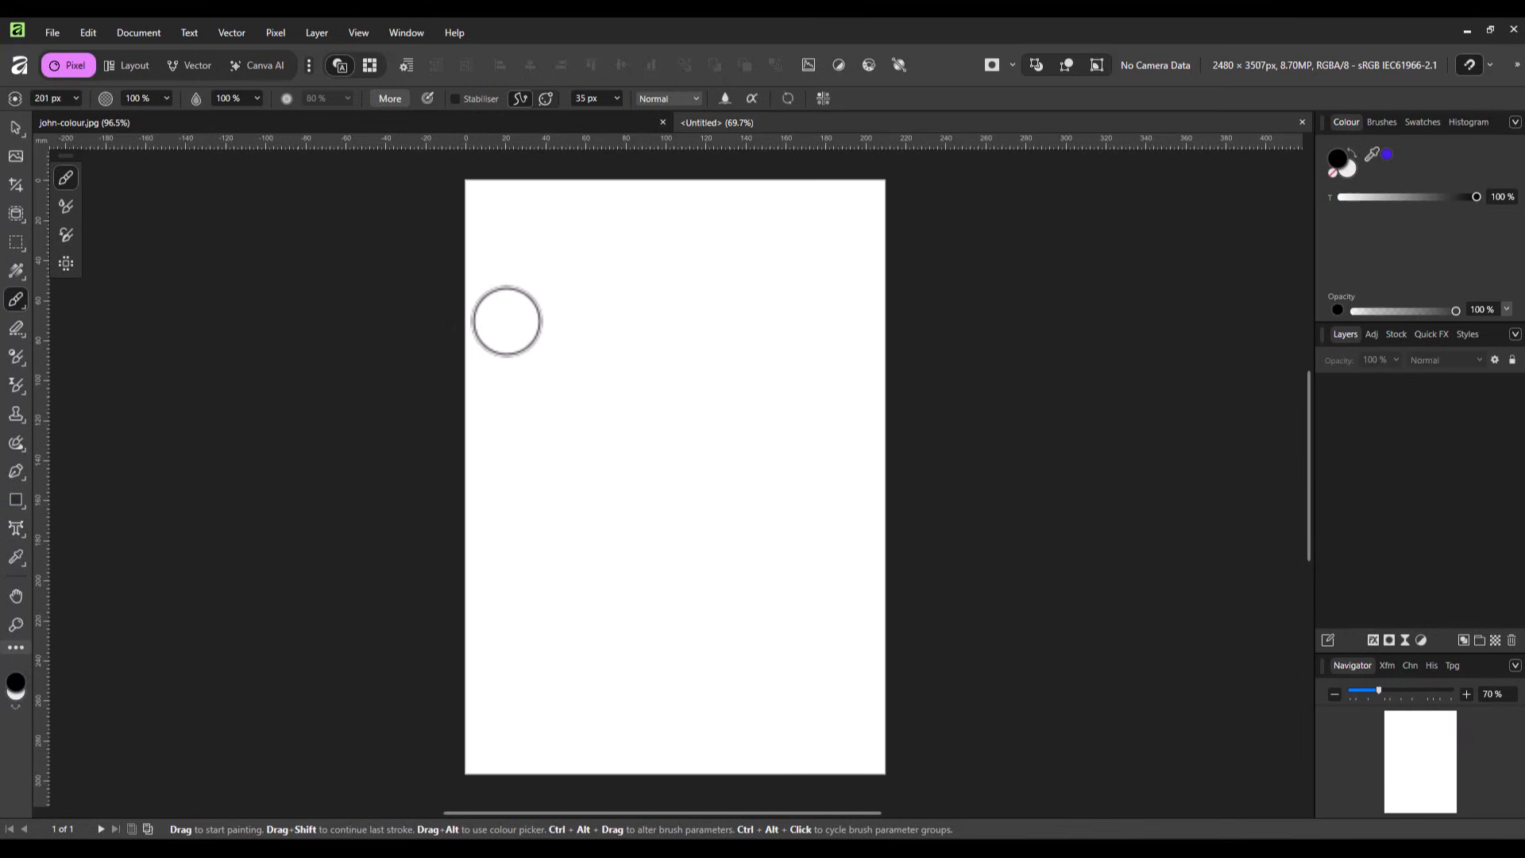
mouse_move(496, 305)
mouse_down()
mouse_move(601, 320)
mouse_move(684, 262)
mouse_move(731, 275)
mouse_move(743, 316)
mouse_move(779, 340)
mouse_move(823, 293)
mouse_move(843, 323)
mouse_up()
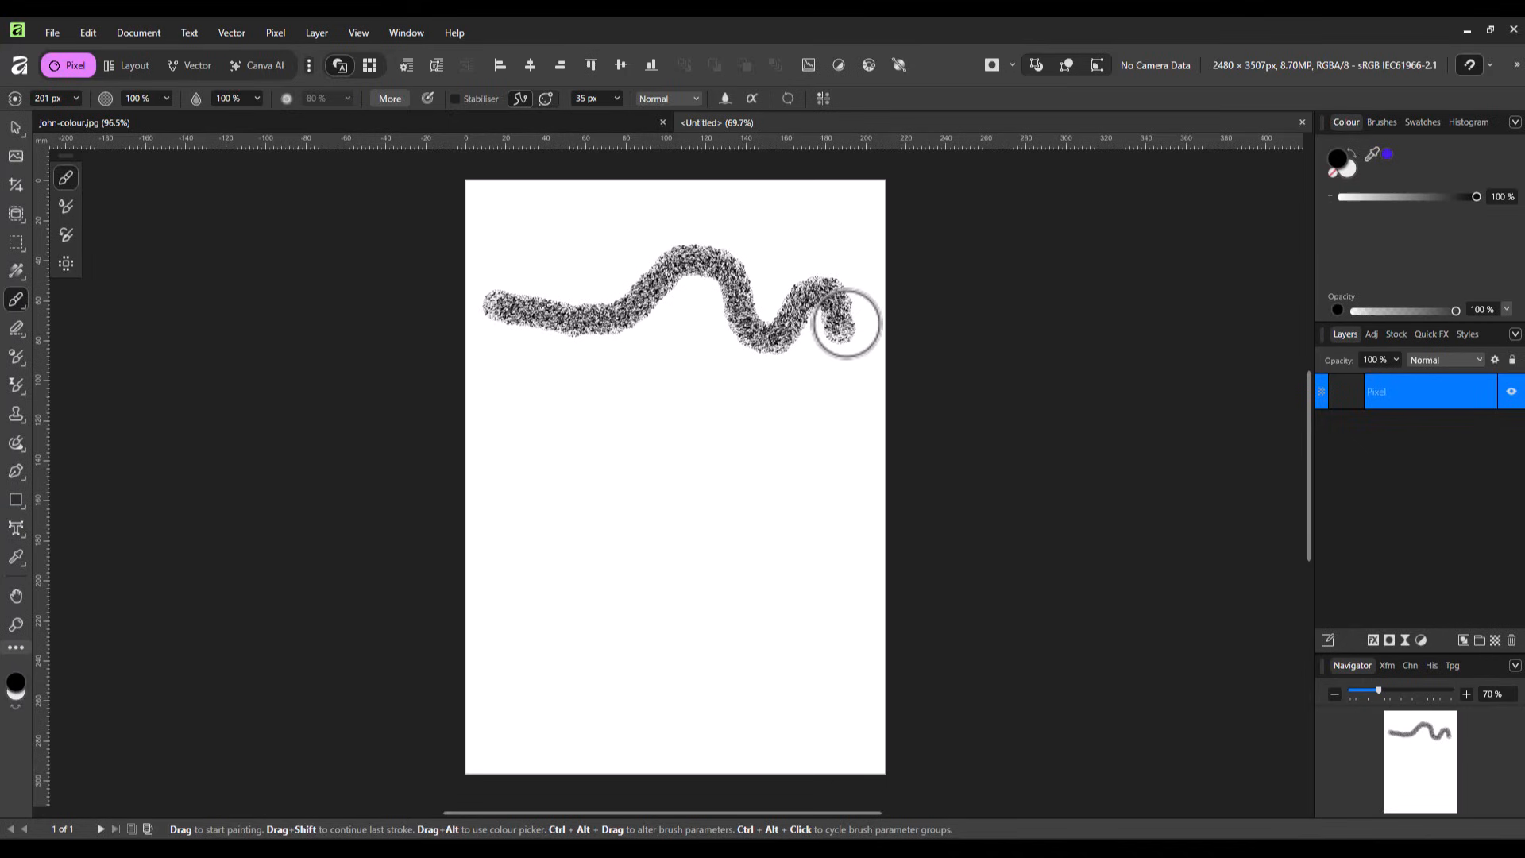
click(780, 423)
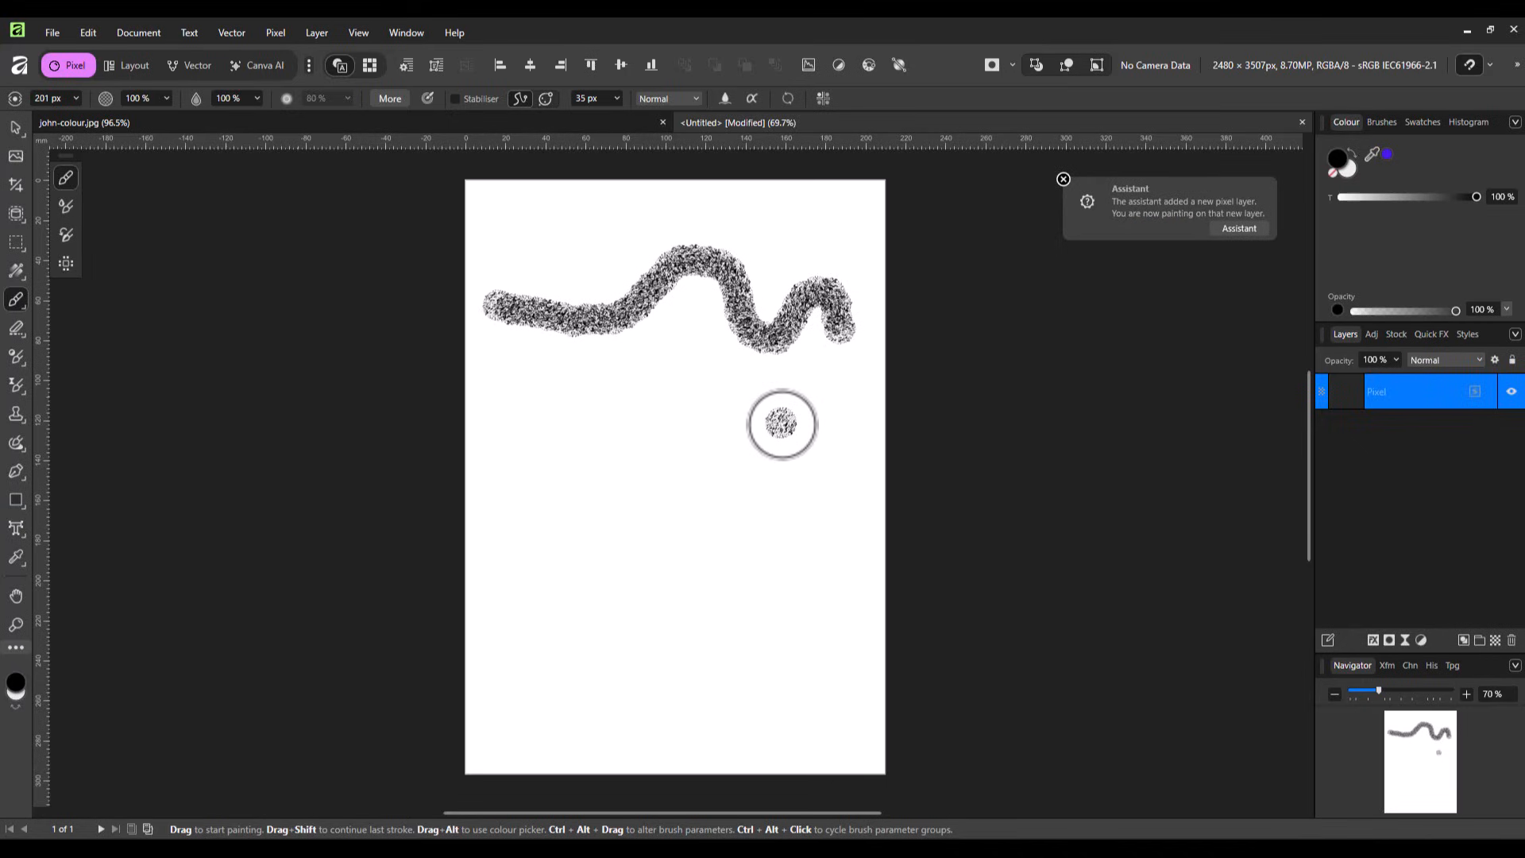
key(ctrl+z)
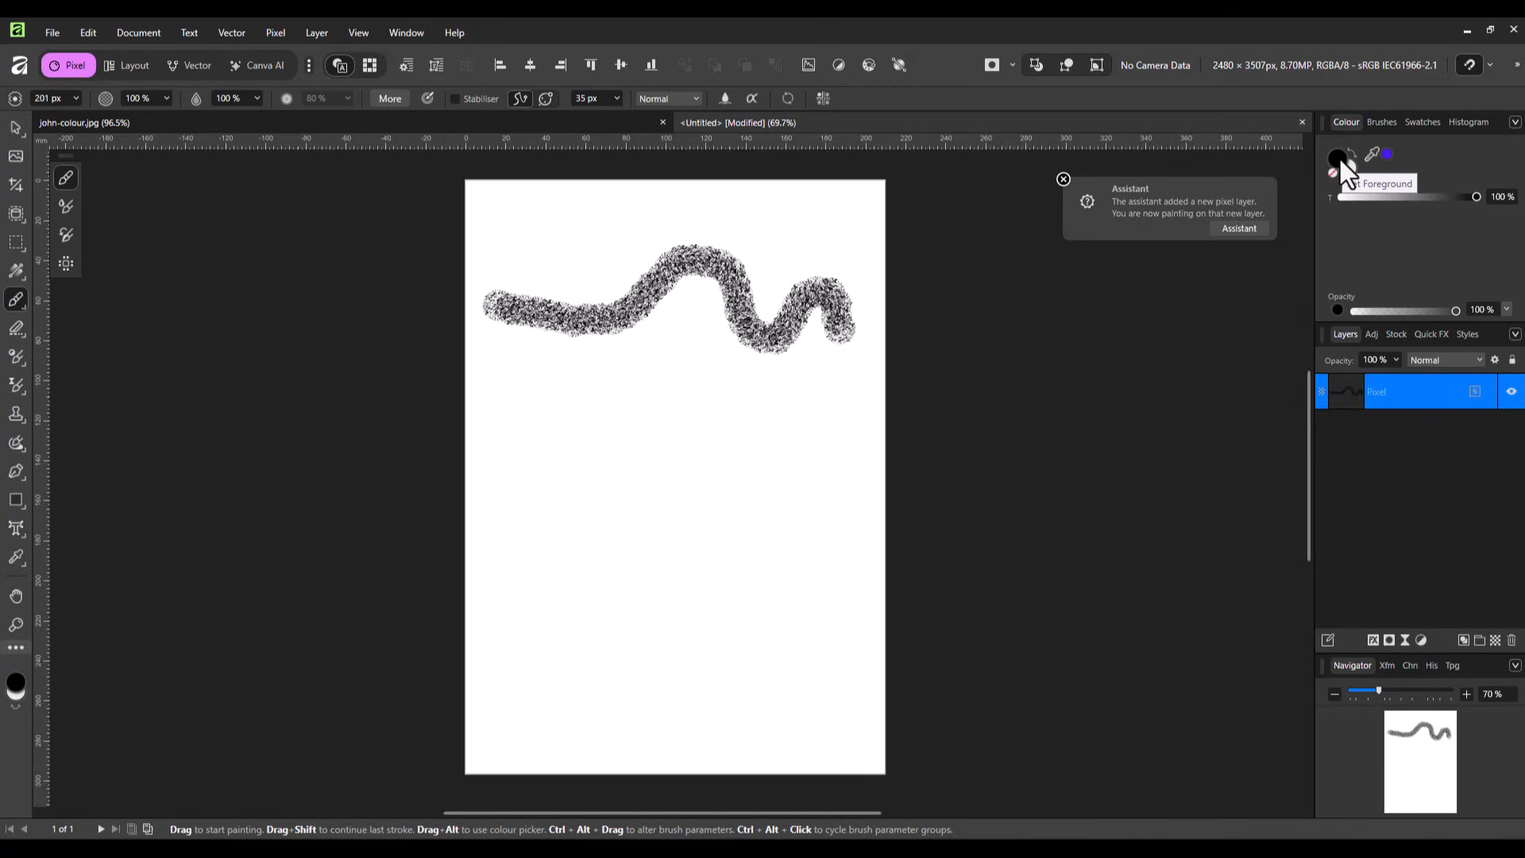
Step: Open the foreground colour chooser and try blue and magenta hues before setting the hue to green, 126
double_click(1339, 157)
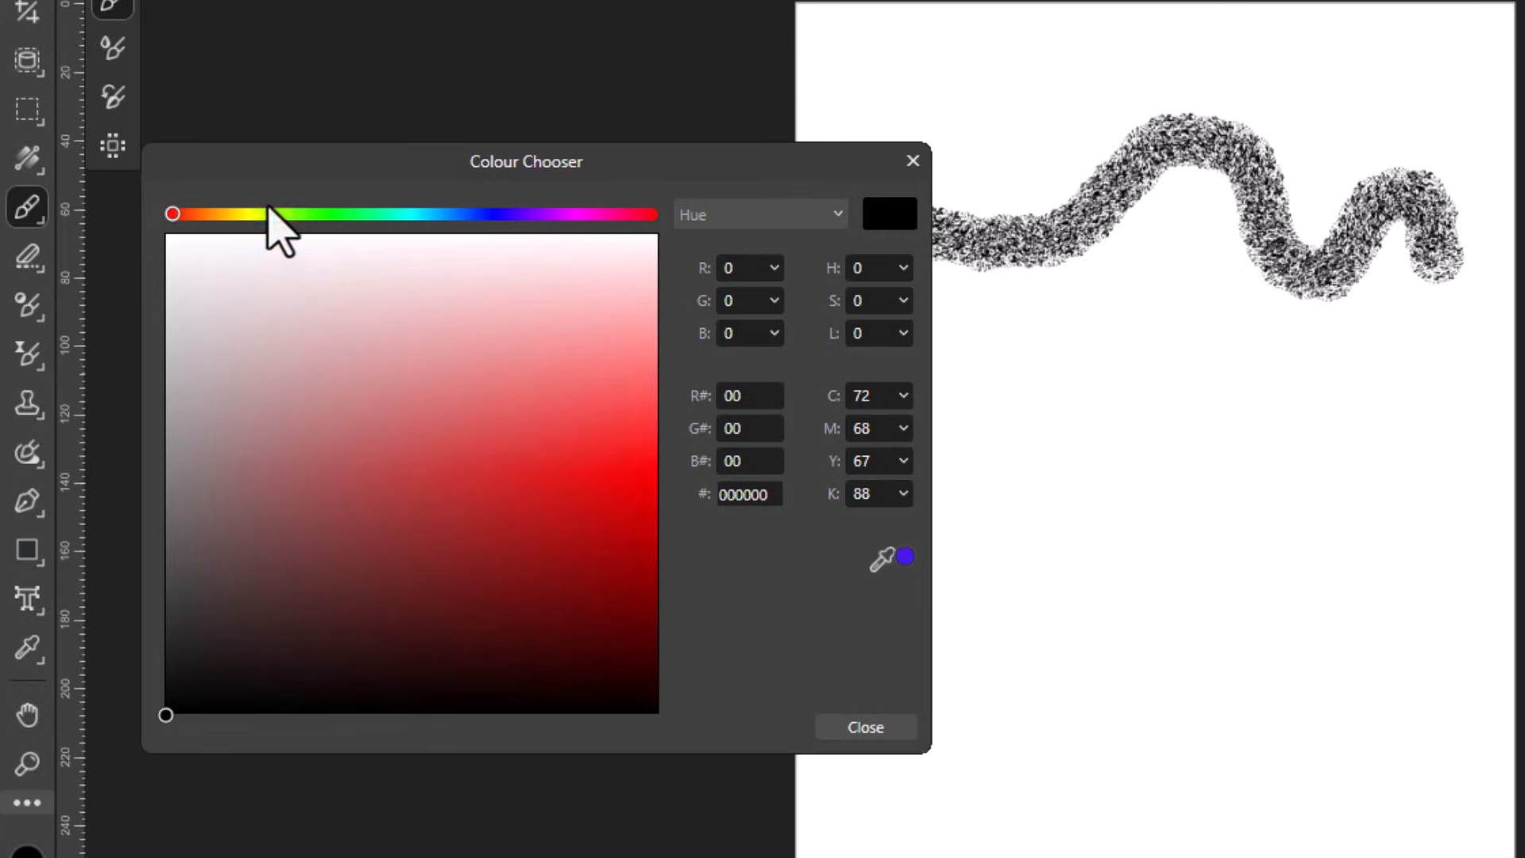
click(470, 214)
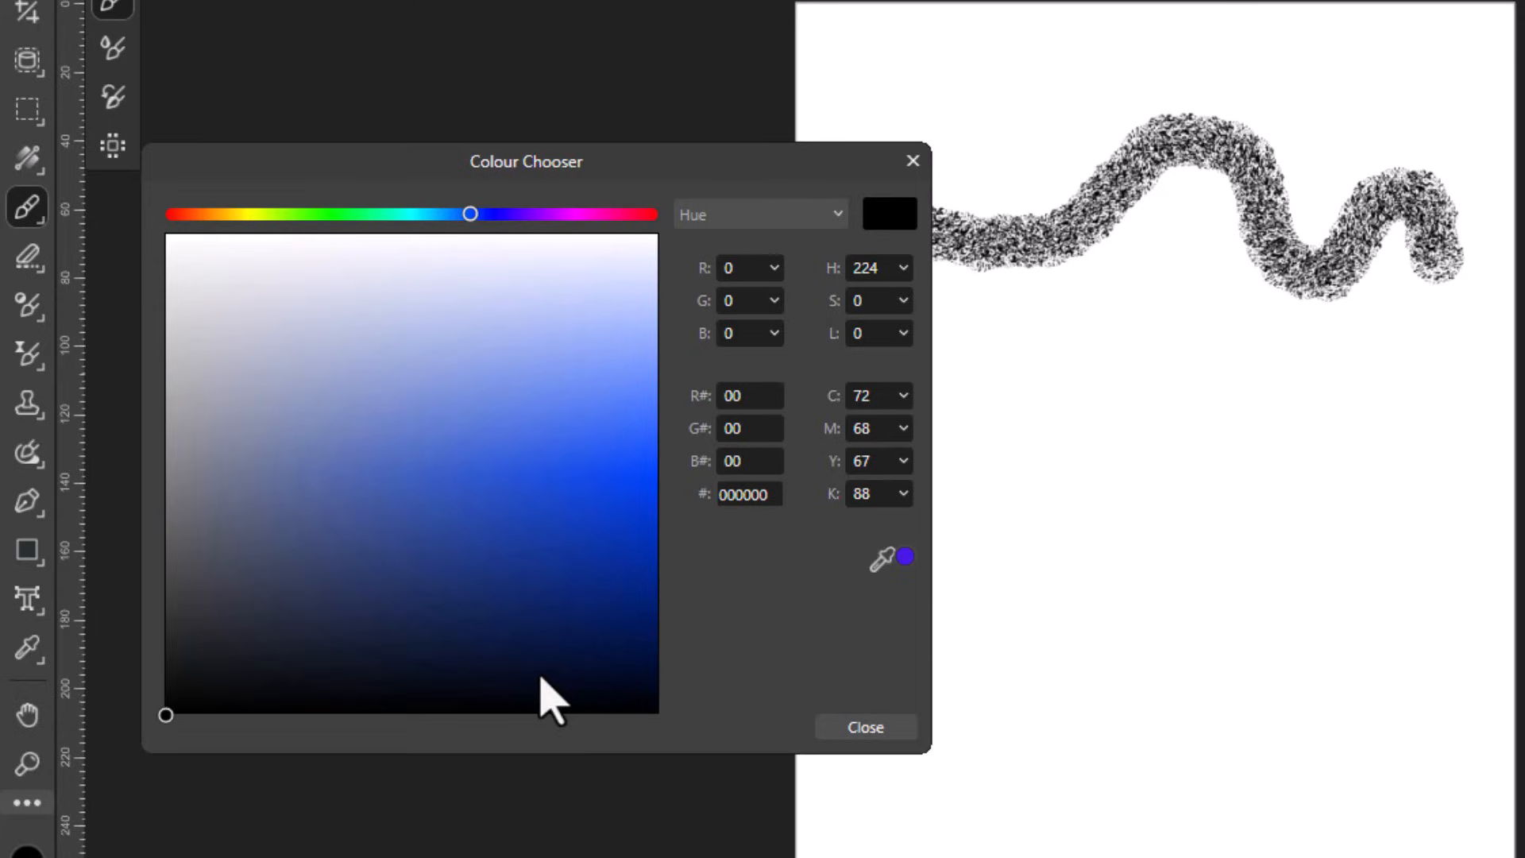
click(575, 214)
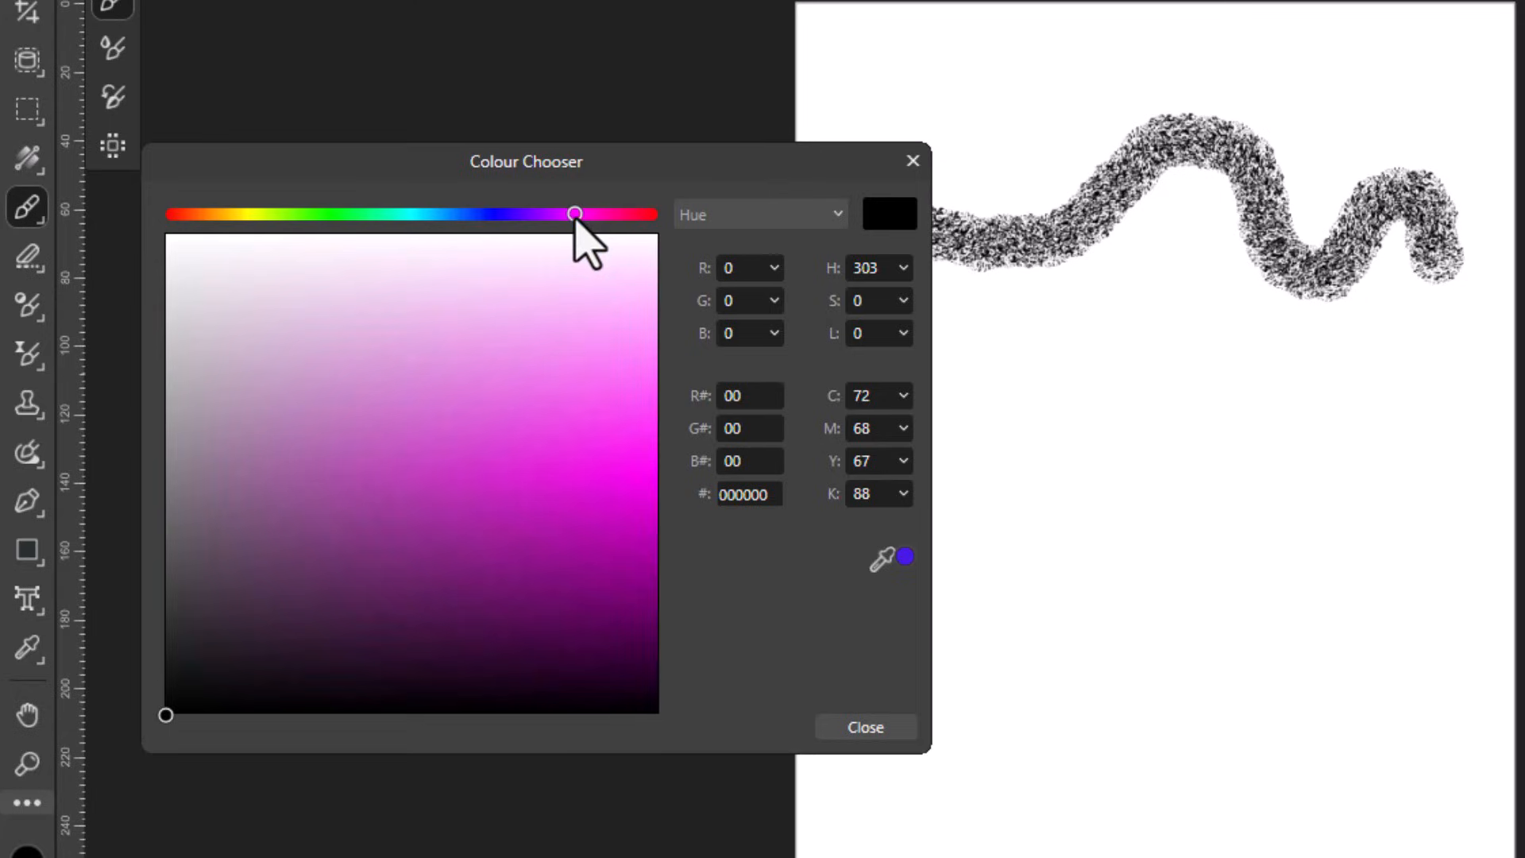
click(343, 214)
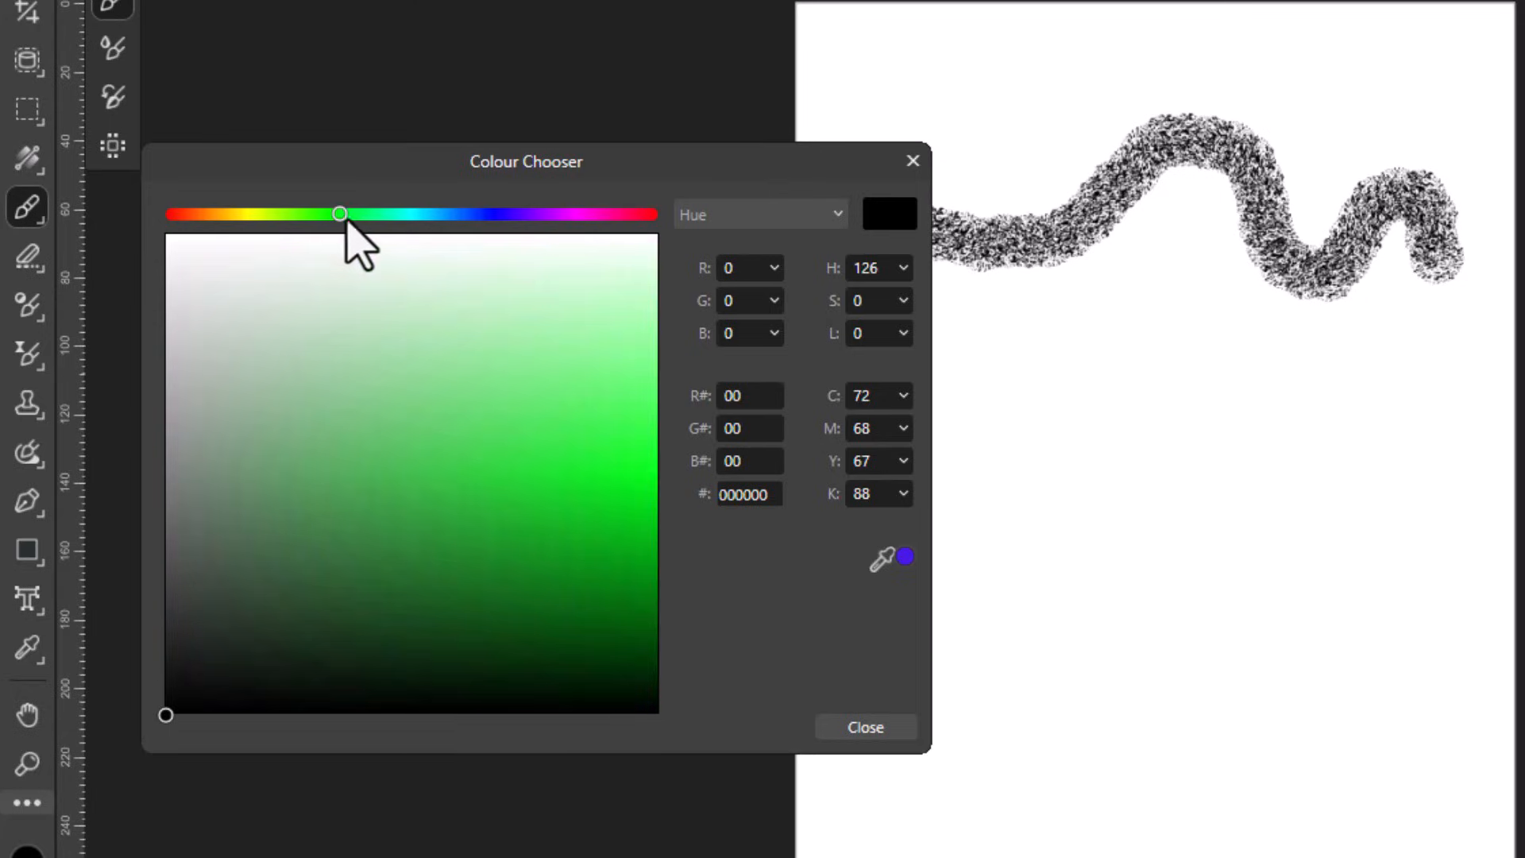
Step: Try several light and dark shades of green for the foreground colour, ending on dark green 062E09
click(383, 562)
click(514, 505)
click(372, 400)
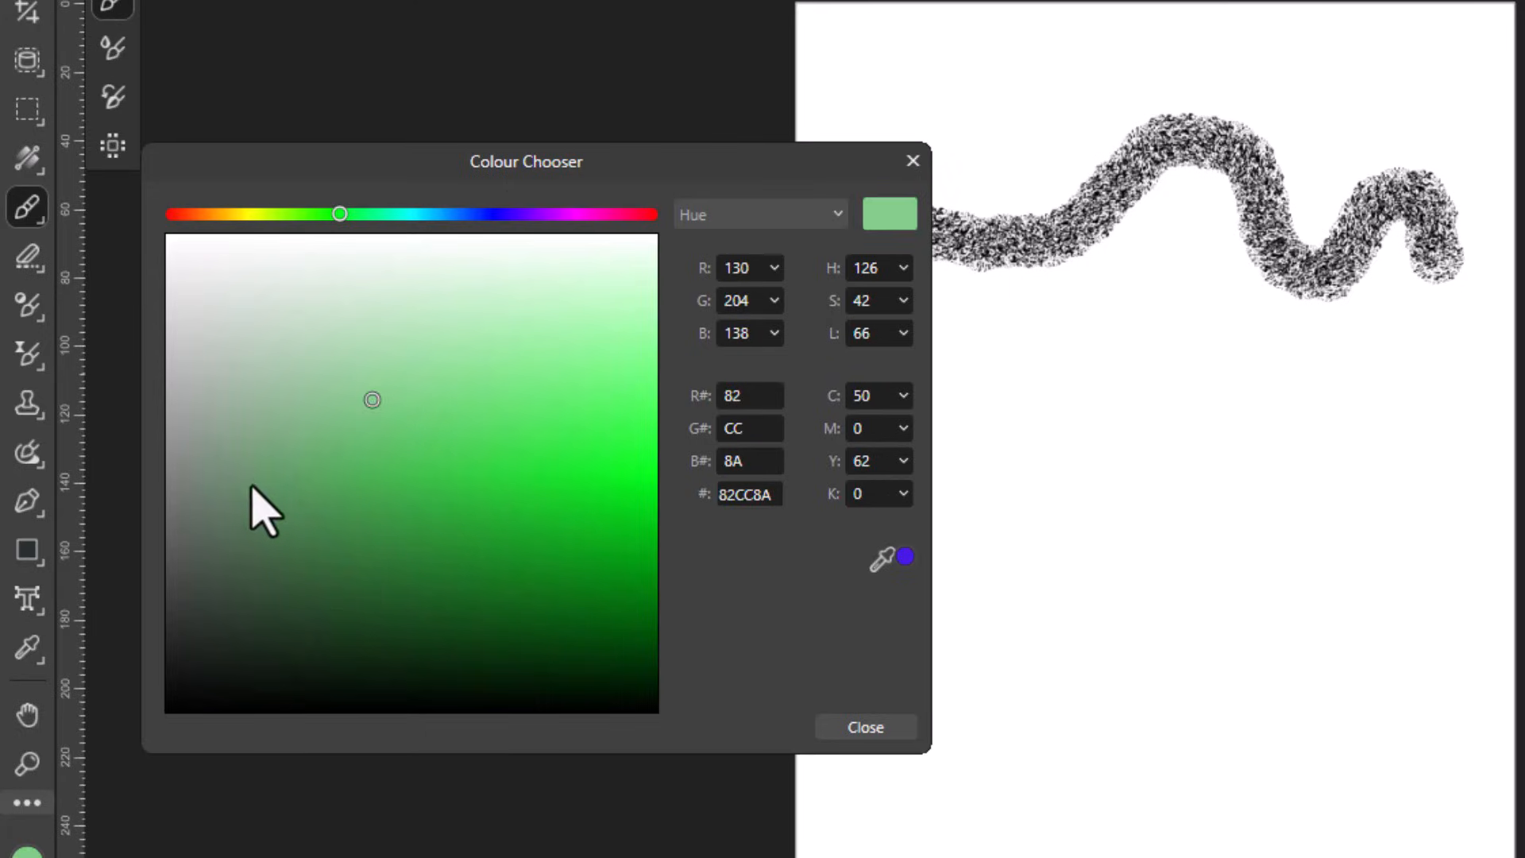
click(386, 411)
click(565, 361)
click(568, 571)
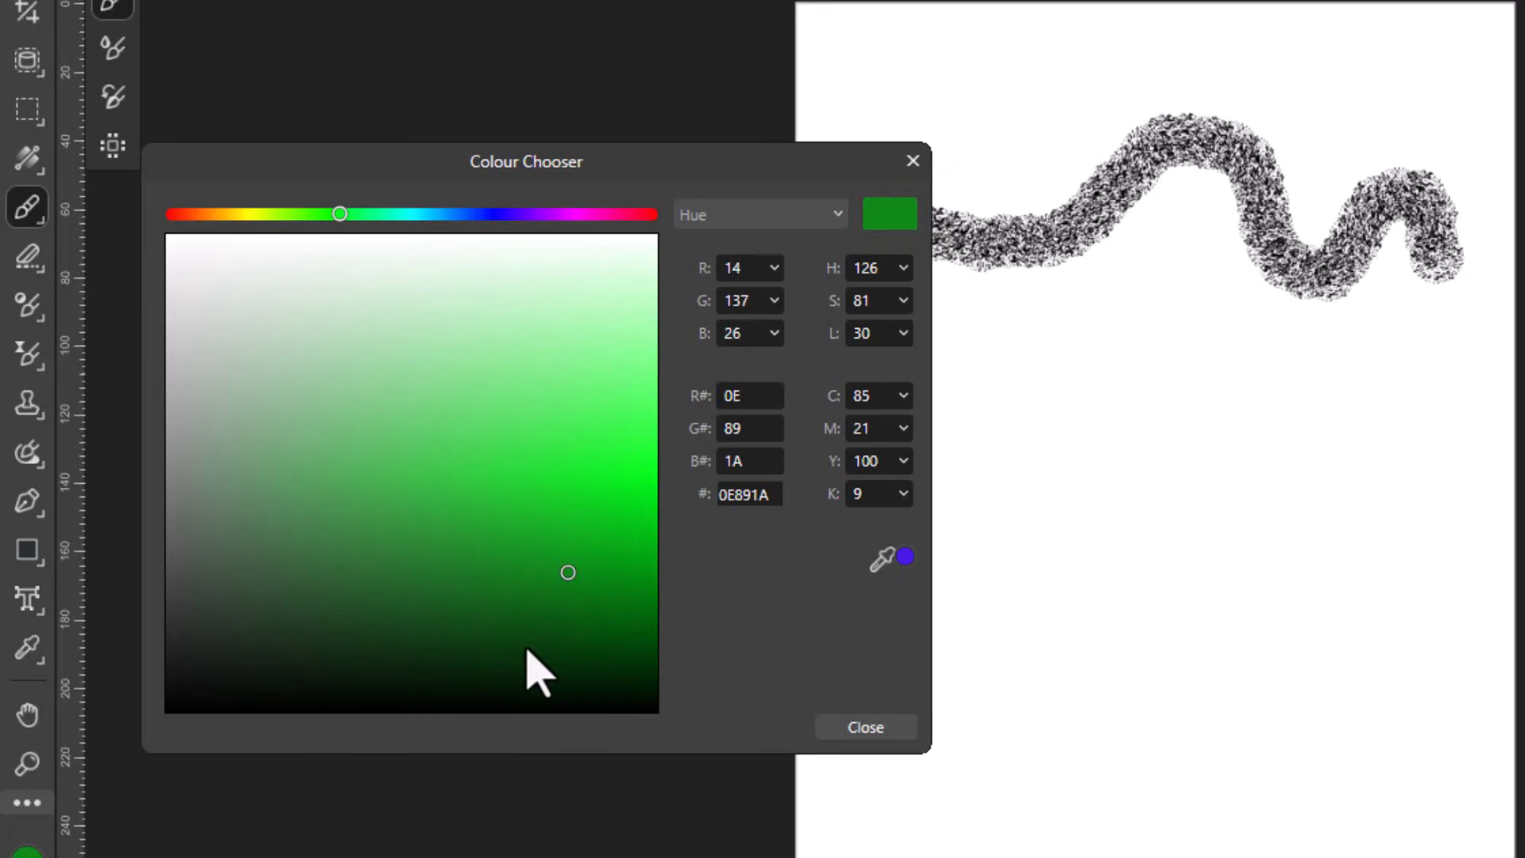
click(421, 639)
click(554, 665)
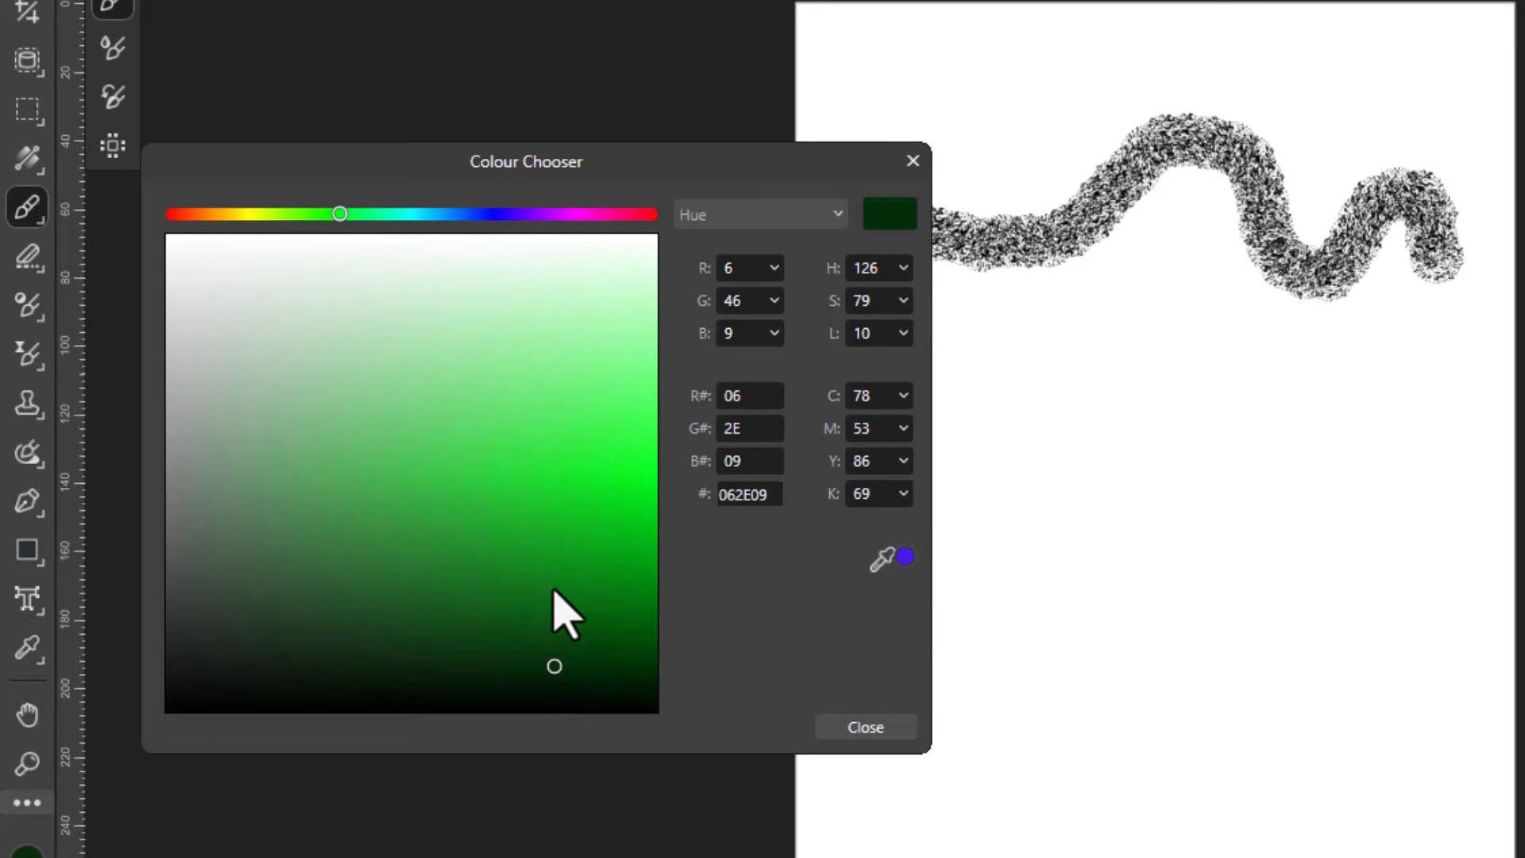
Step: Try a medium green, 15A323, and several light and dark shades of yellow at hue 58, ending on bright yellow DBD50E
click(546, 540)
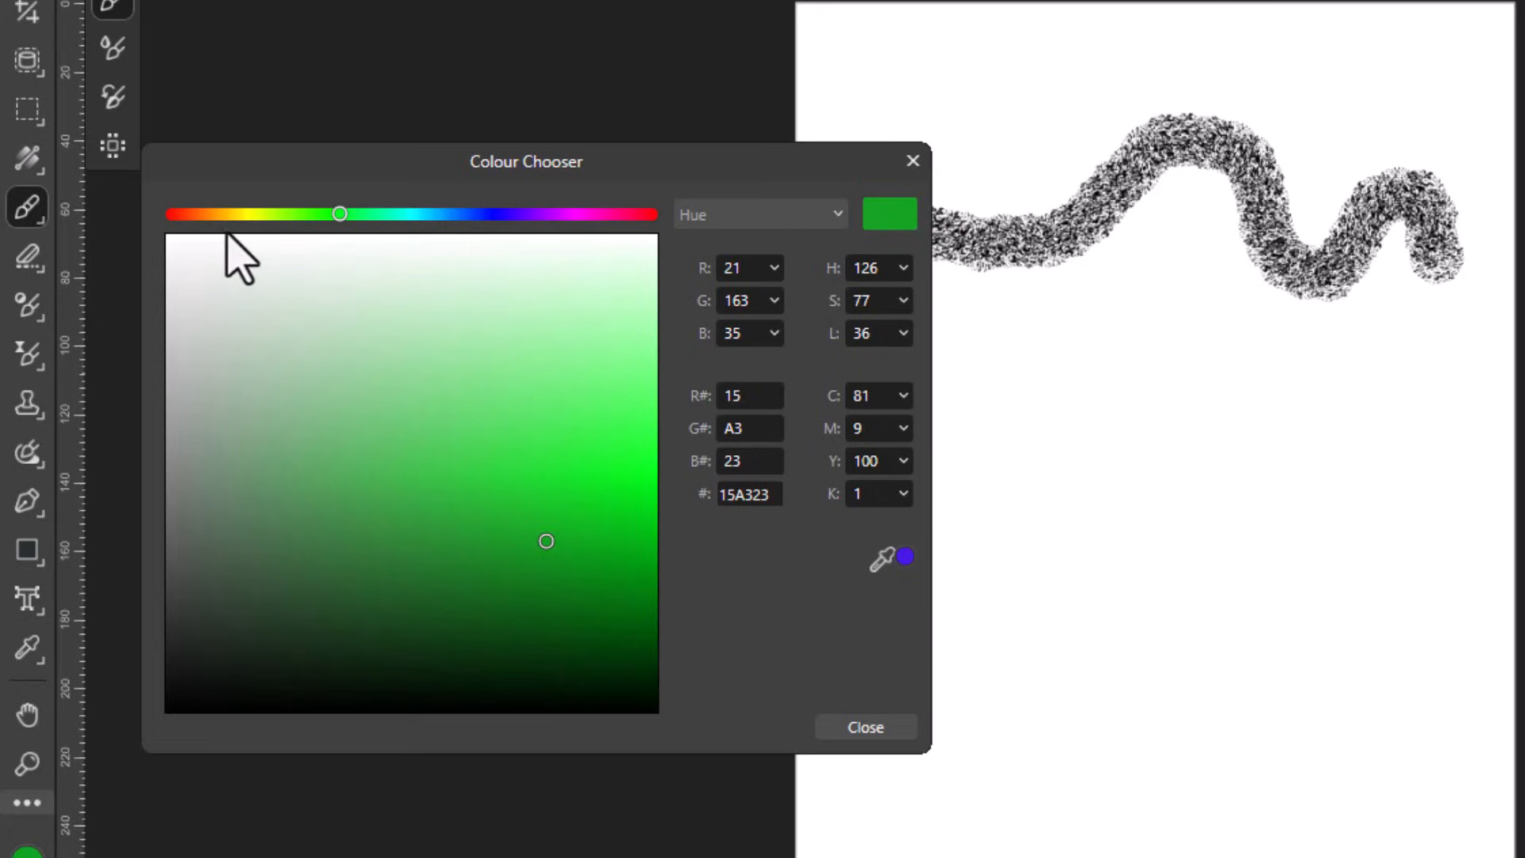
click(249, 214)
click(435, 471)
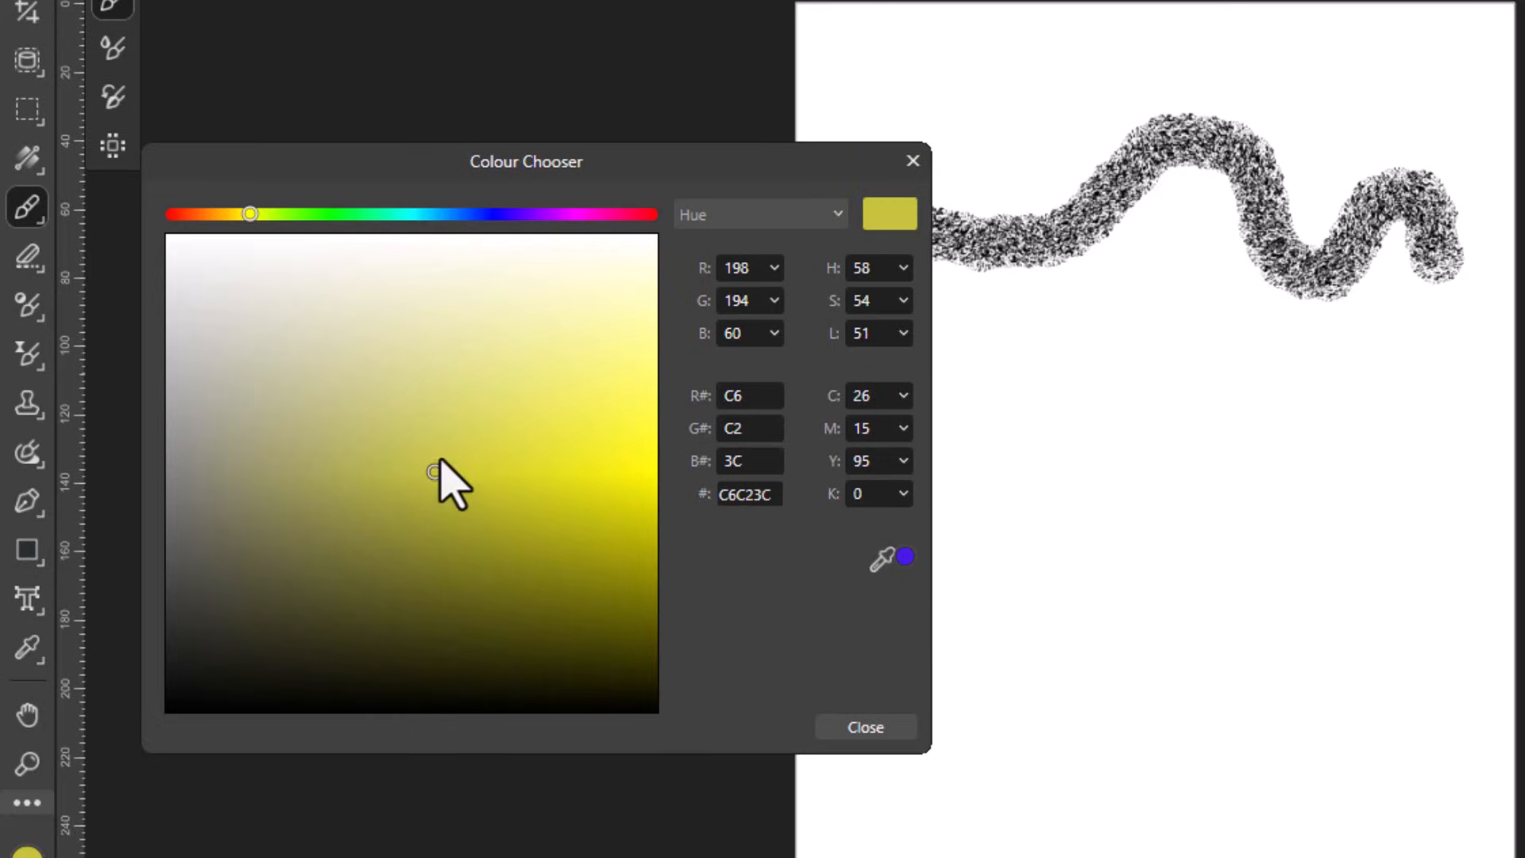
click(569, 412)
click(359, 335)
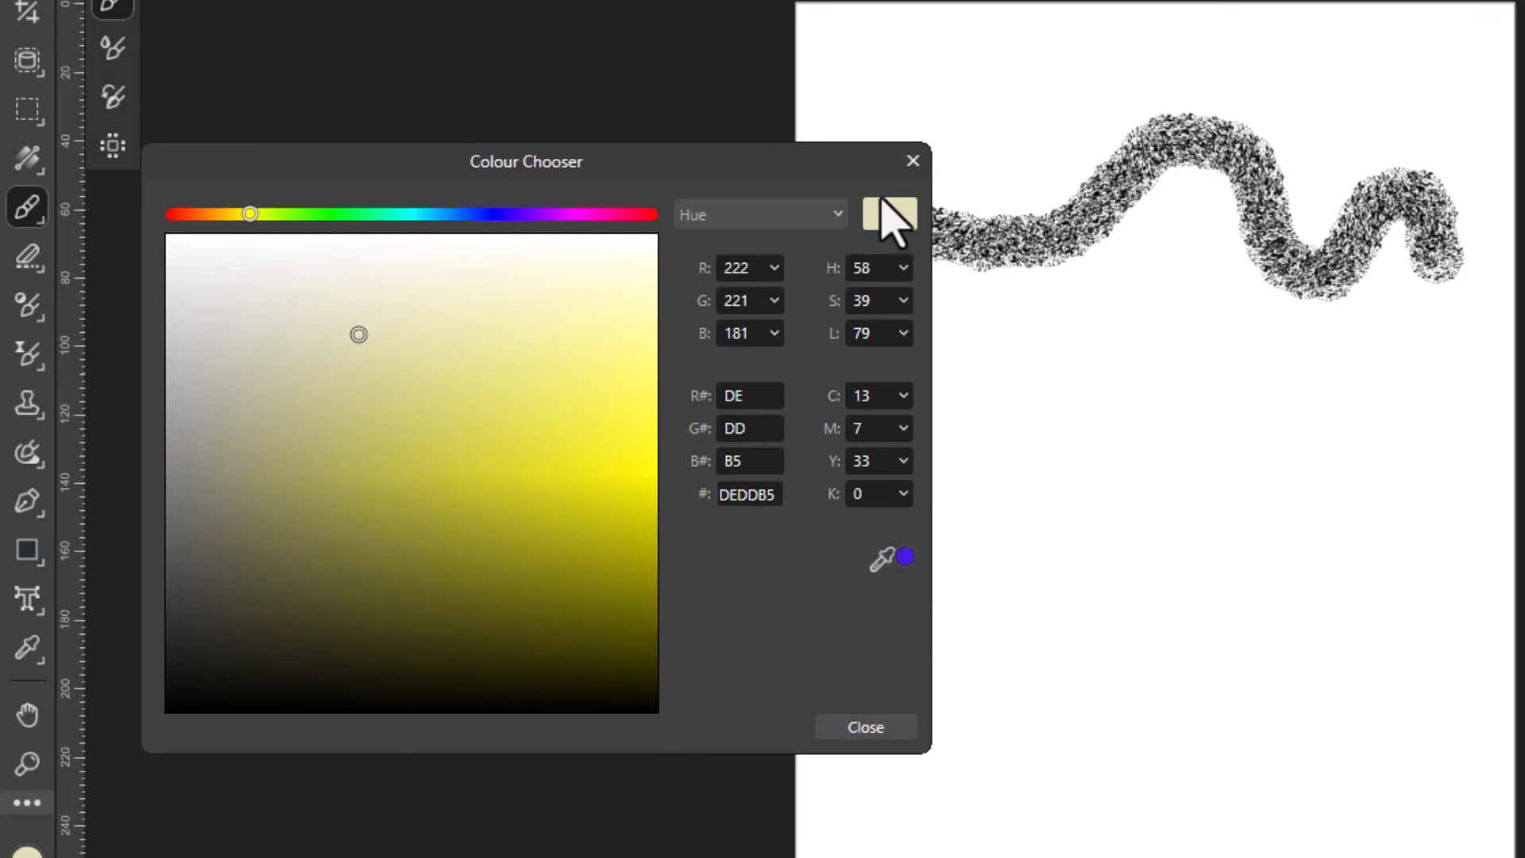
click(313, 571)
click(538, 655)
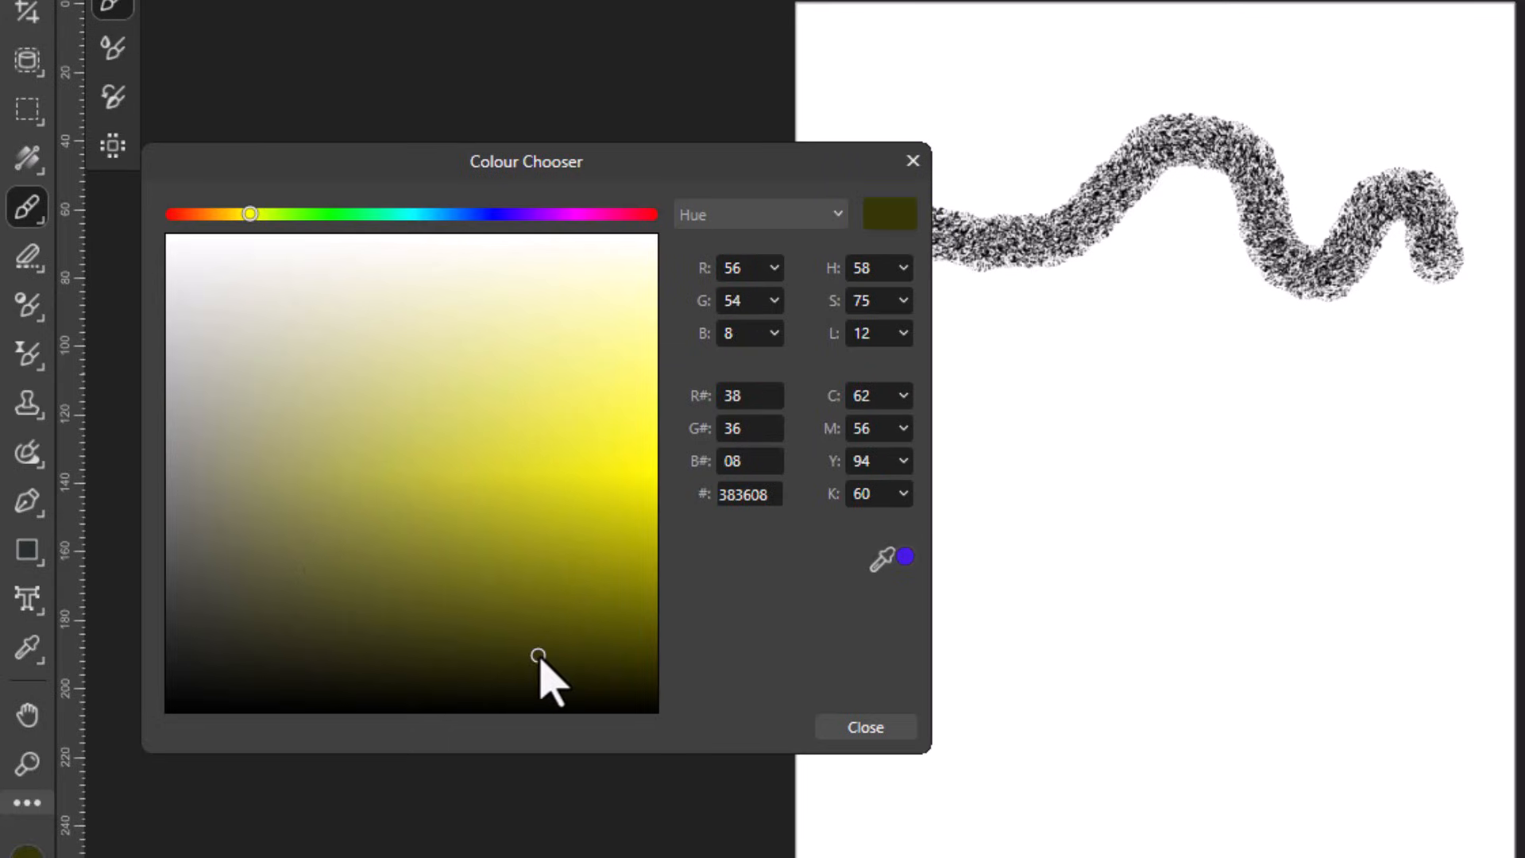
click(610, 653)
click(600, 495)
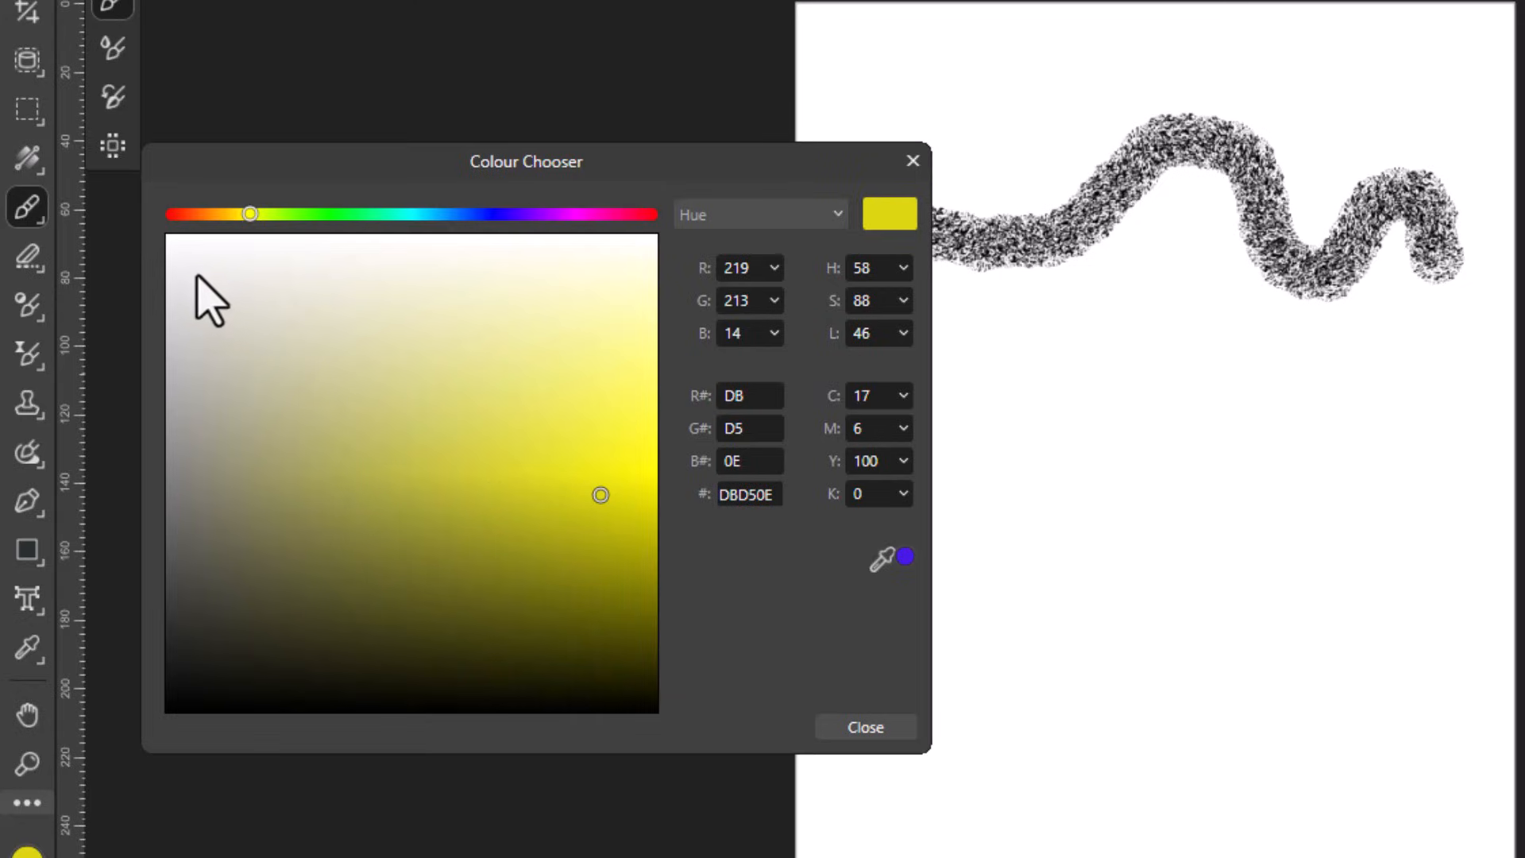
Step: Set the foreground colour to pure white, FFFFFF, and from there to pure black, 000000
click(169, 237)
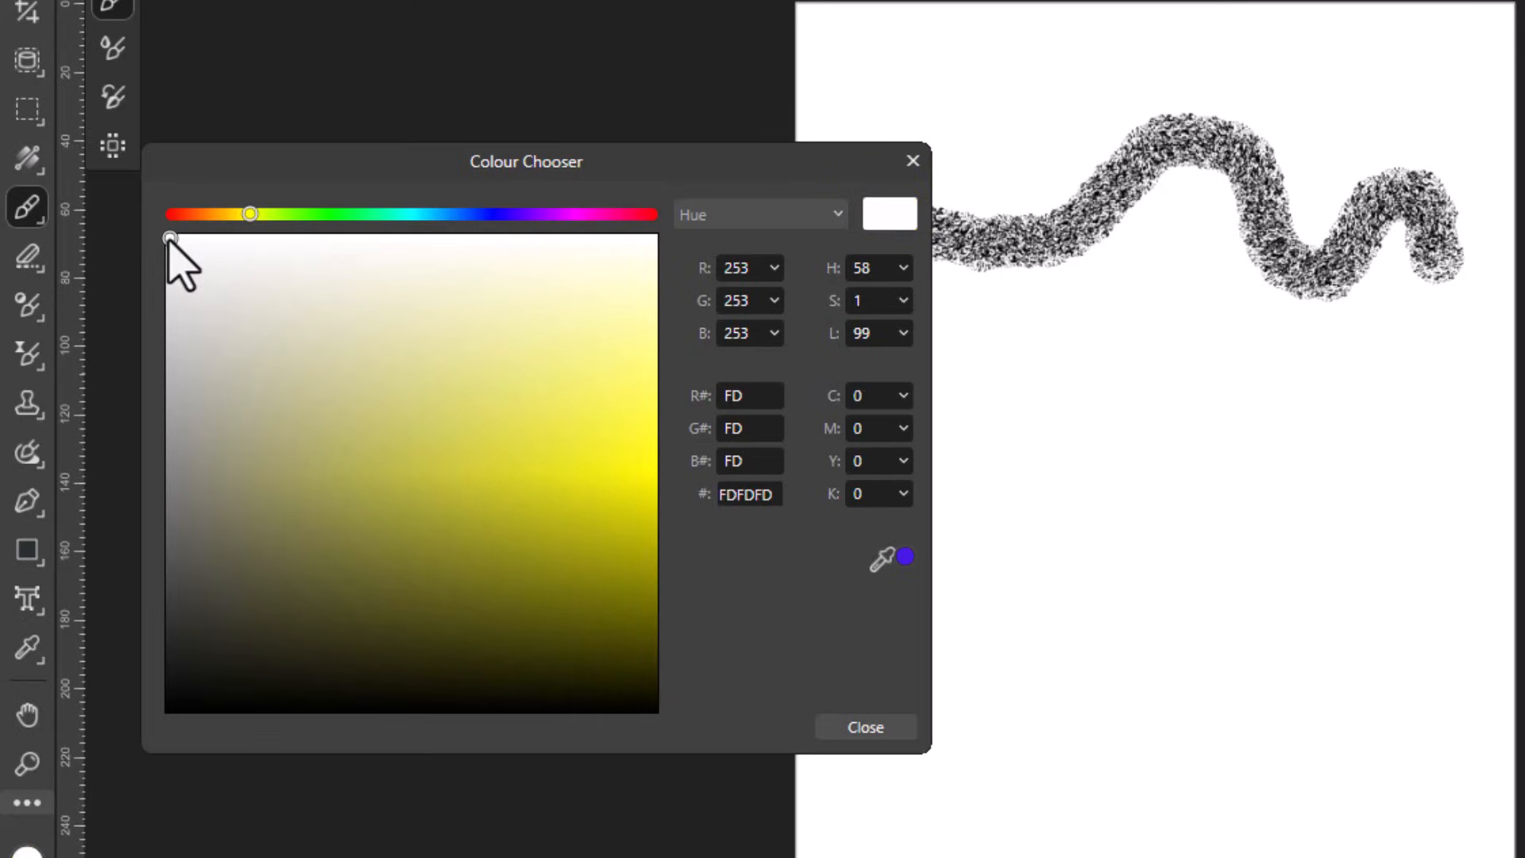
drag(169, 238, 165, 234)
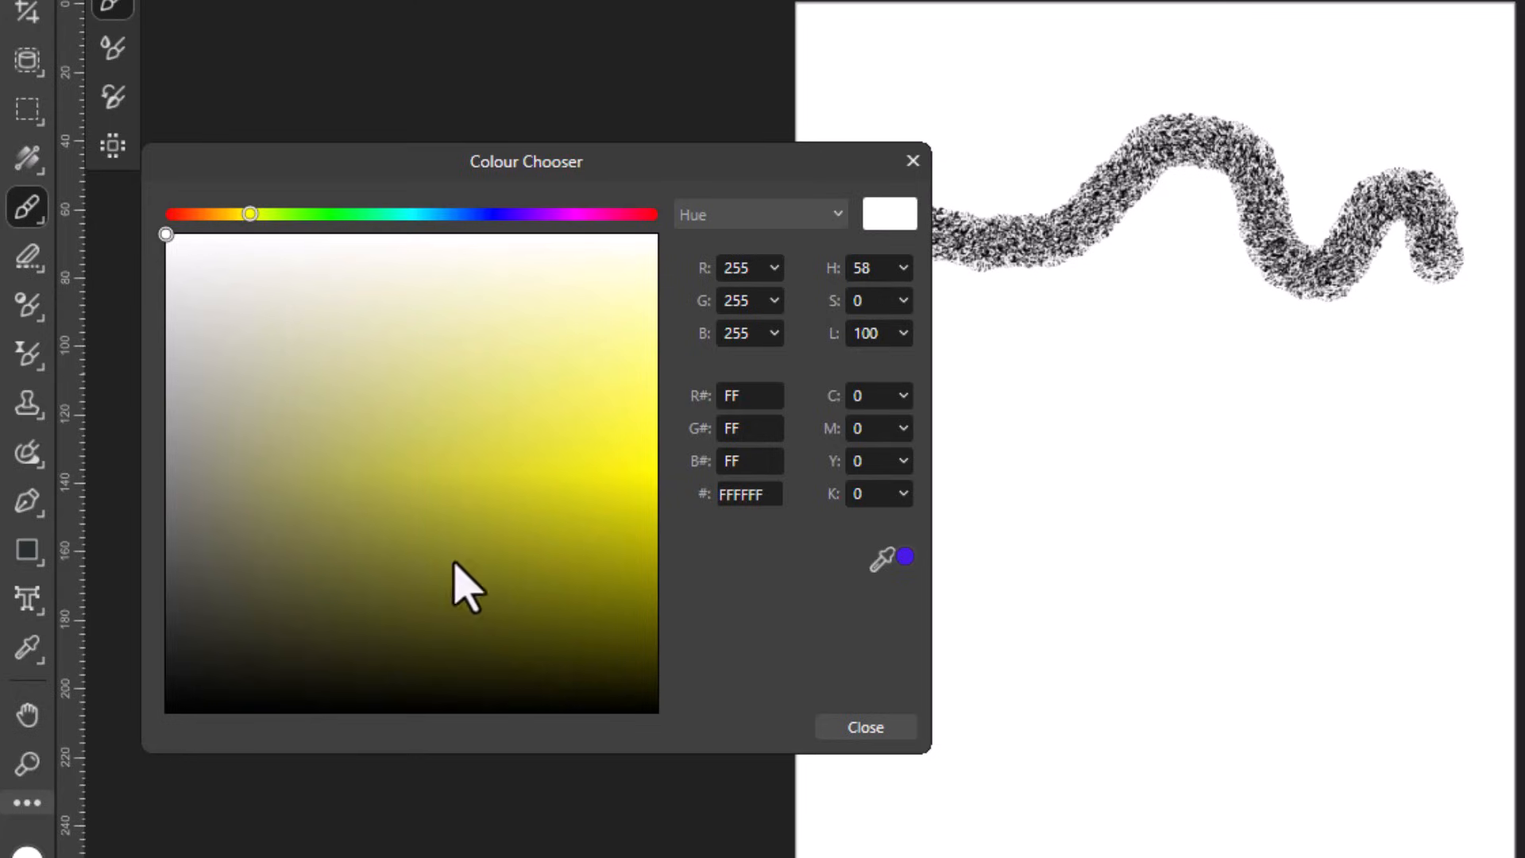
click(165, 713)
click(165, 716)
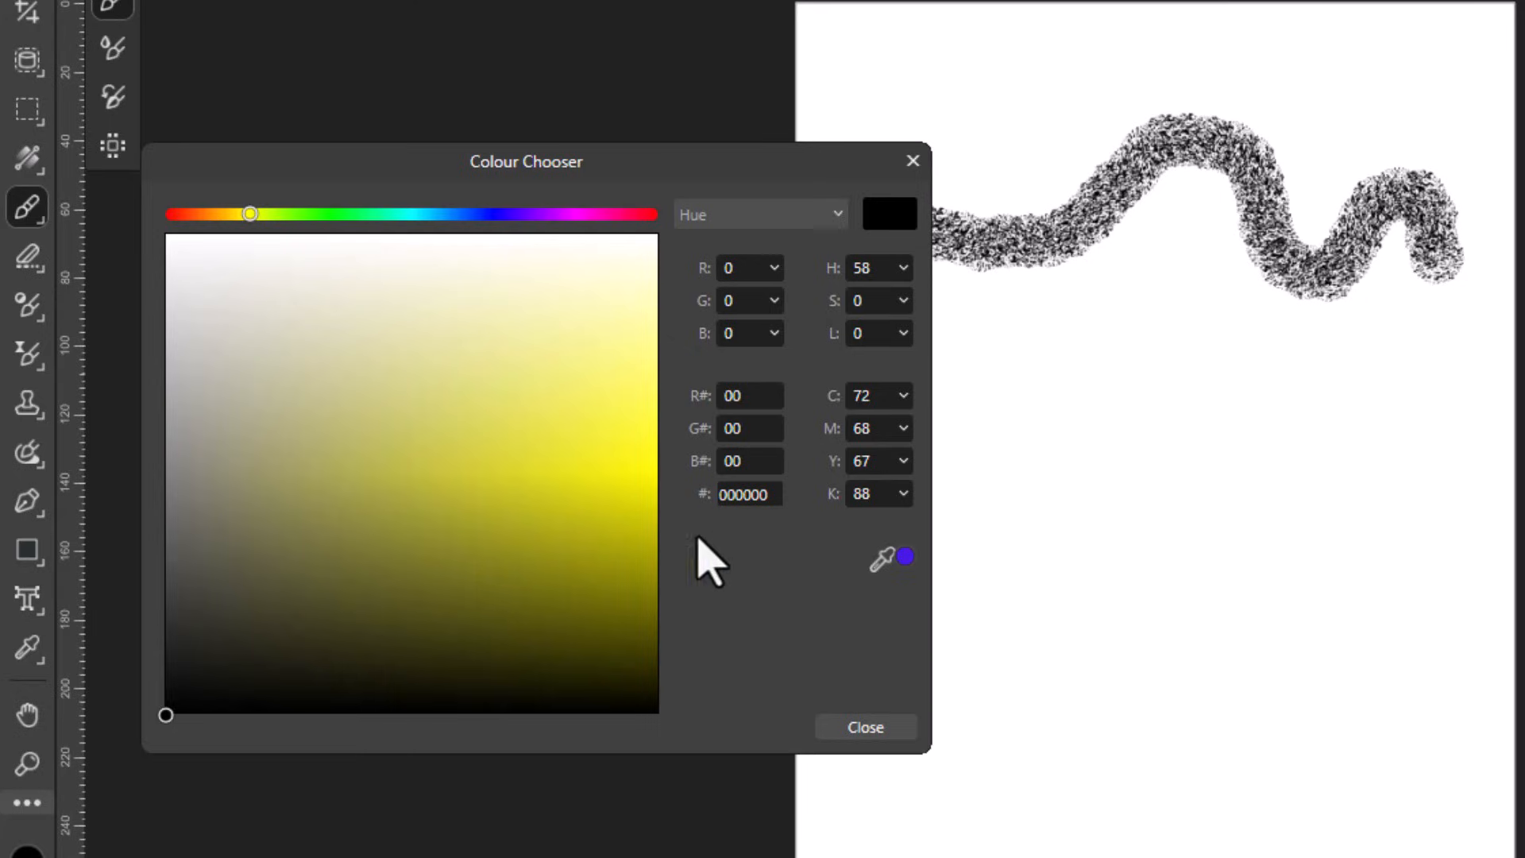
Step: Try the RGB Sliders and HSL Sliders modes of the colour chooser, ending on the HSL Colour Wheel
click(838, 215)
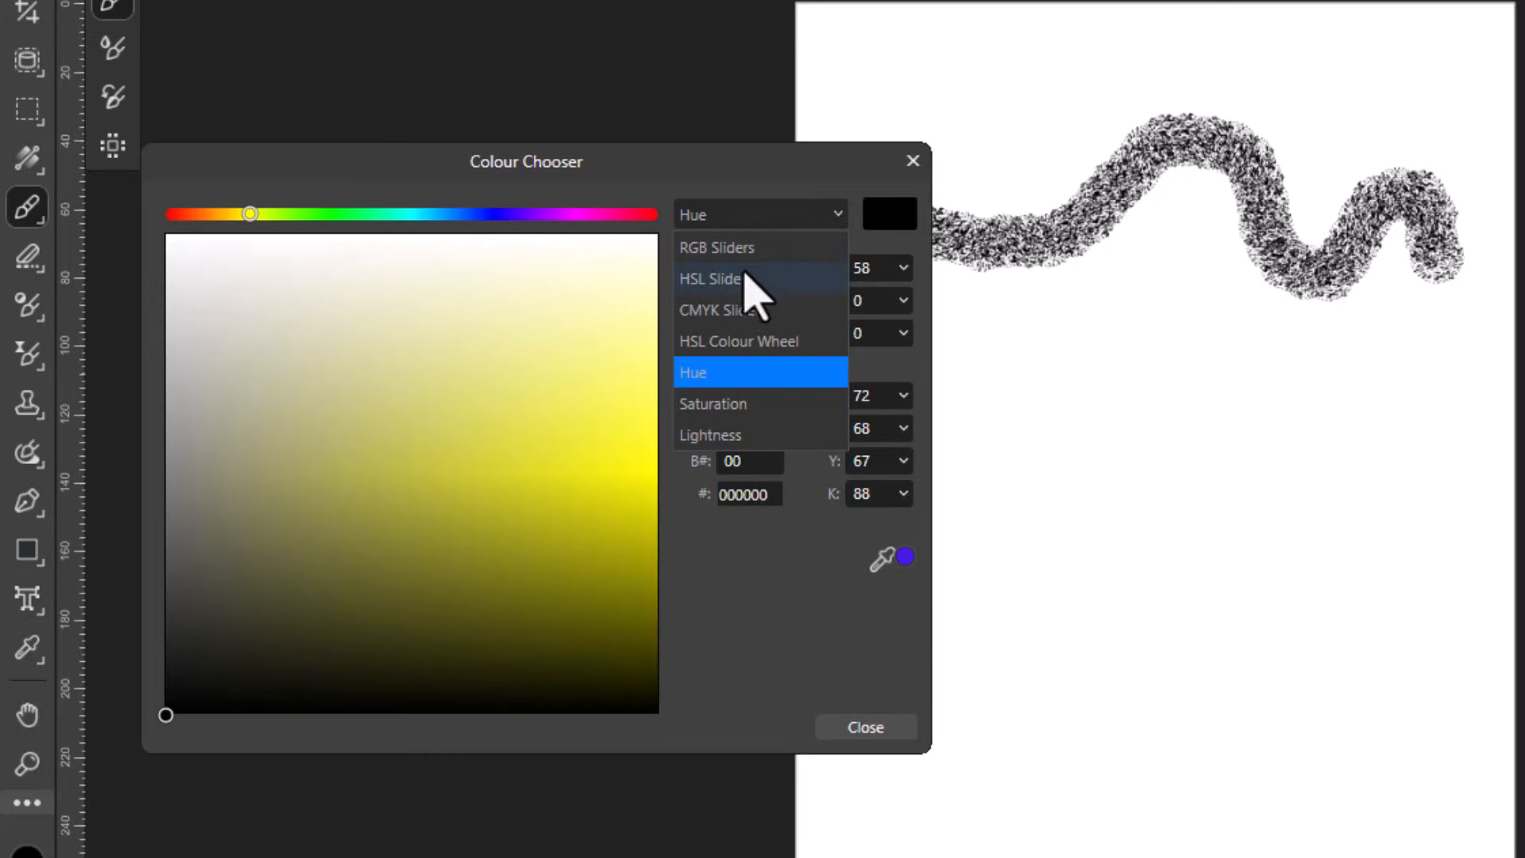
click(740, 253)
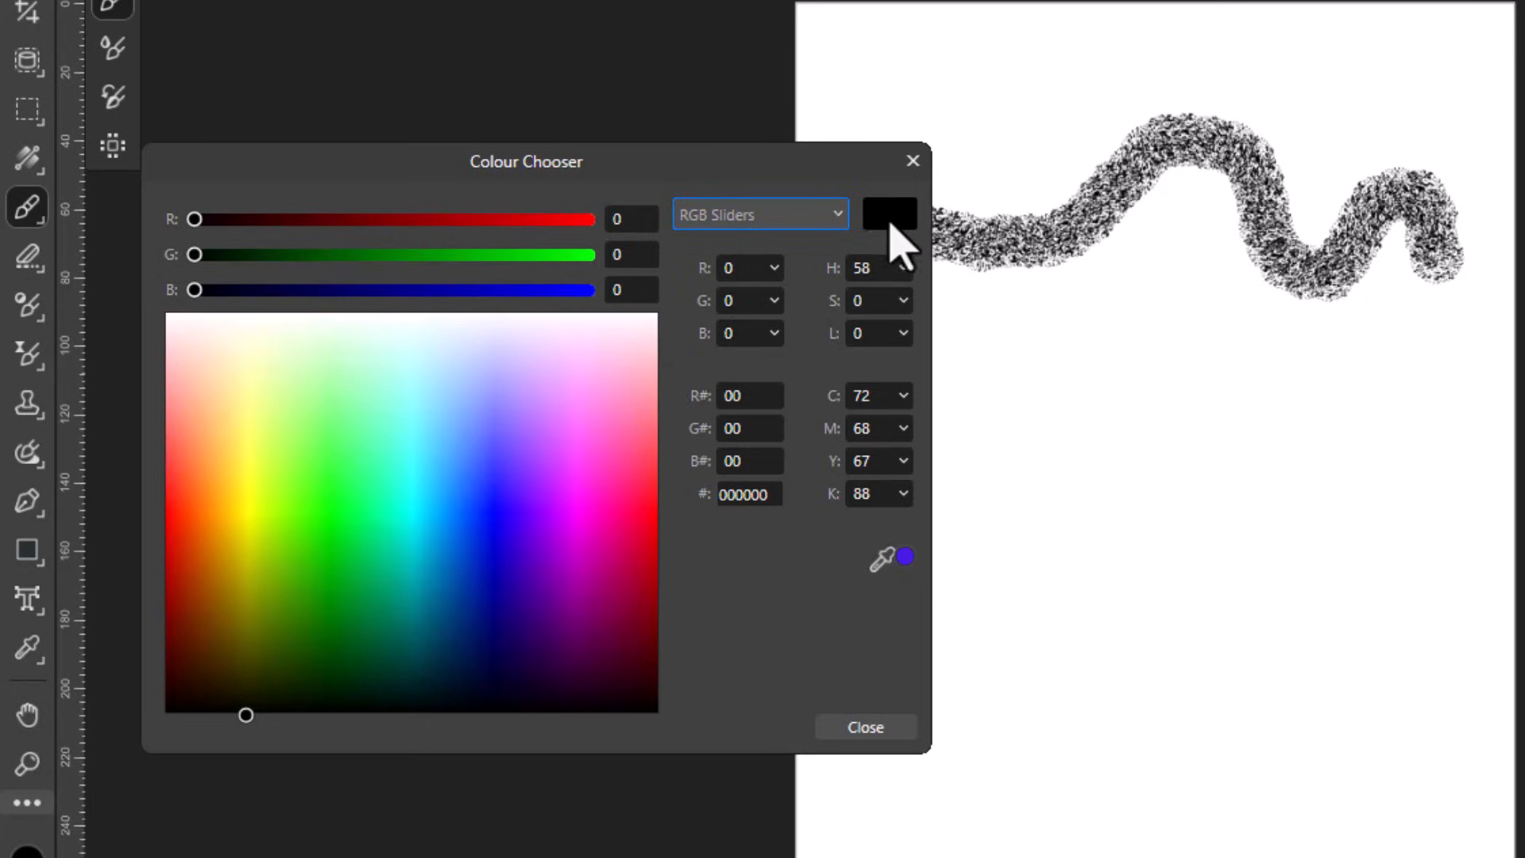
click(835, 222)
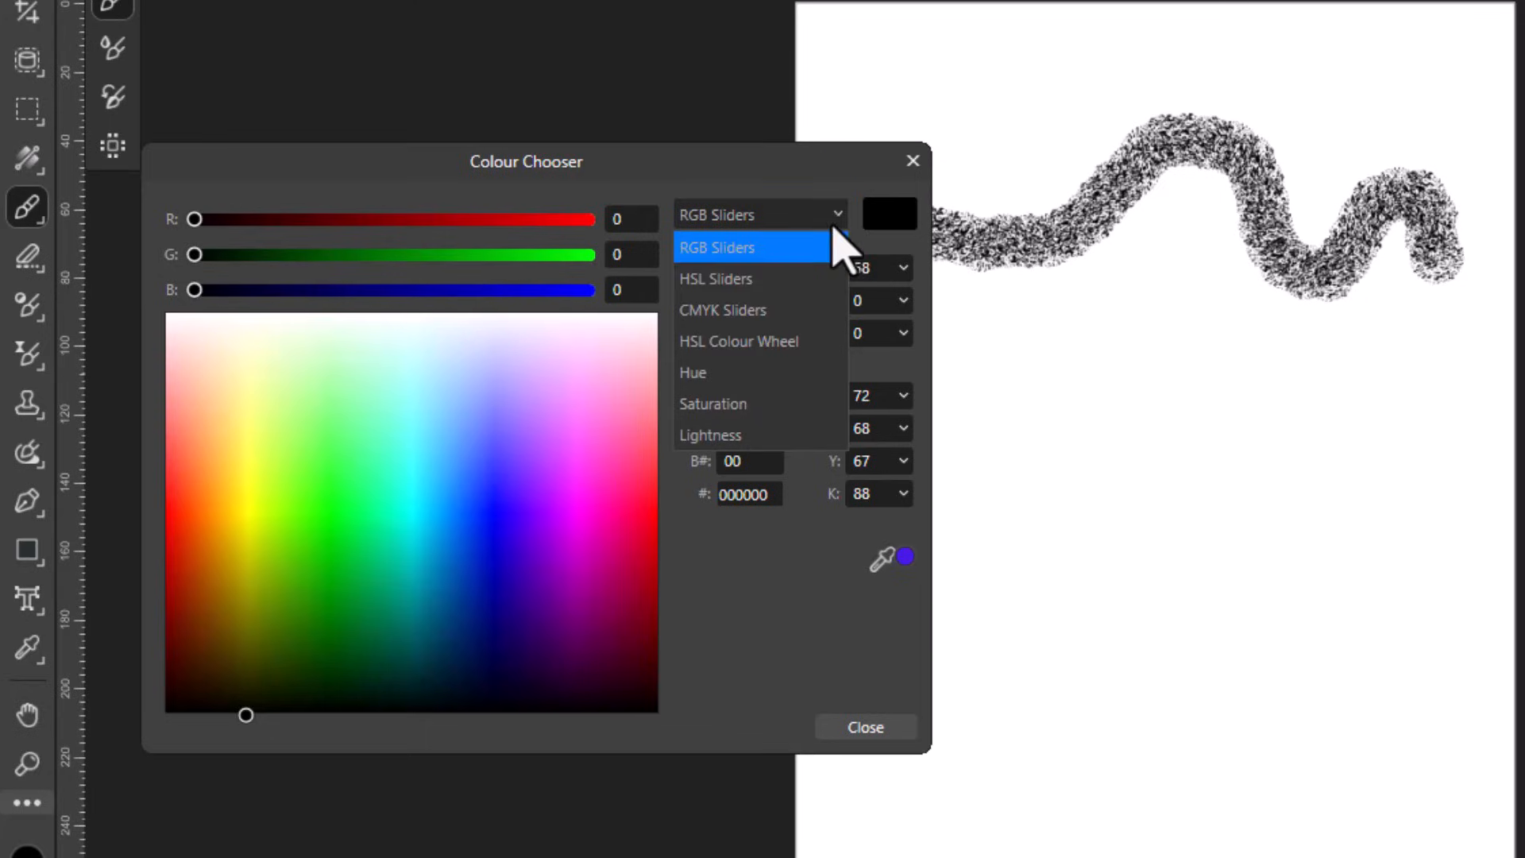
click(720, 291)
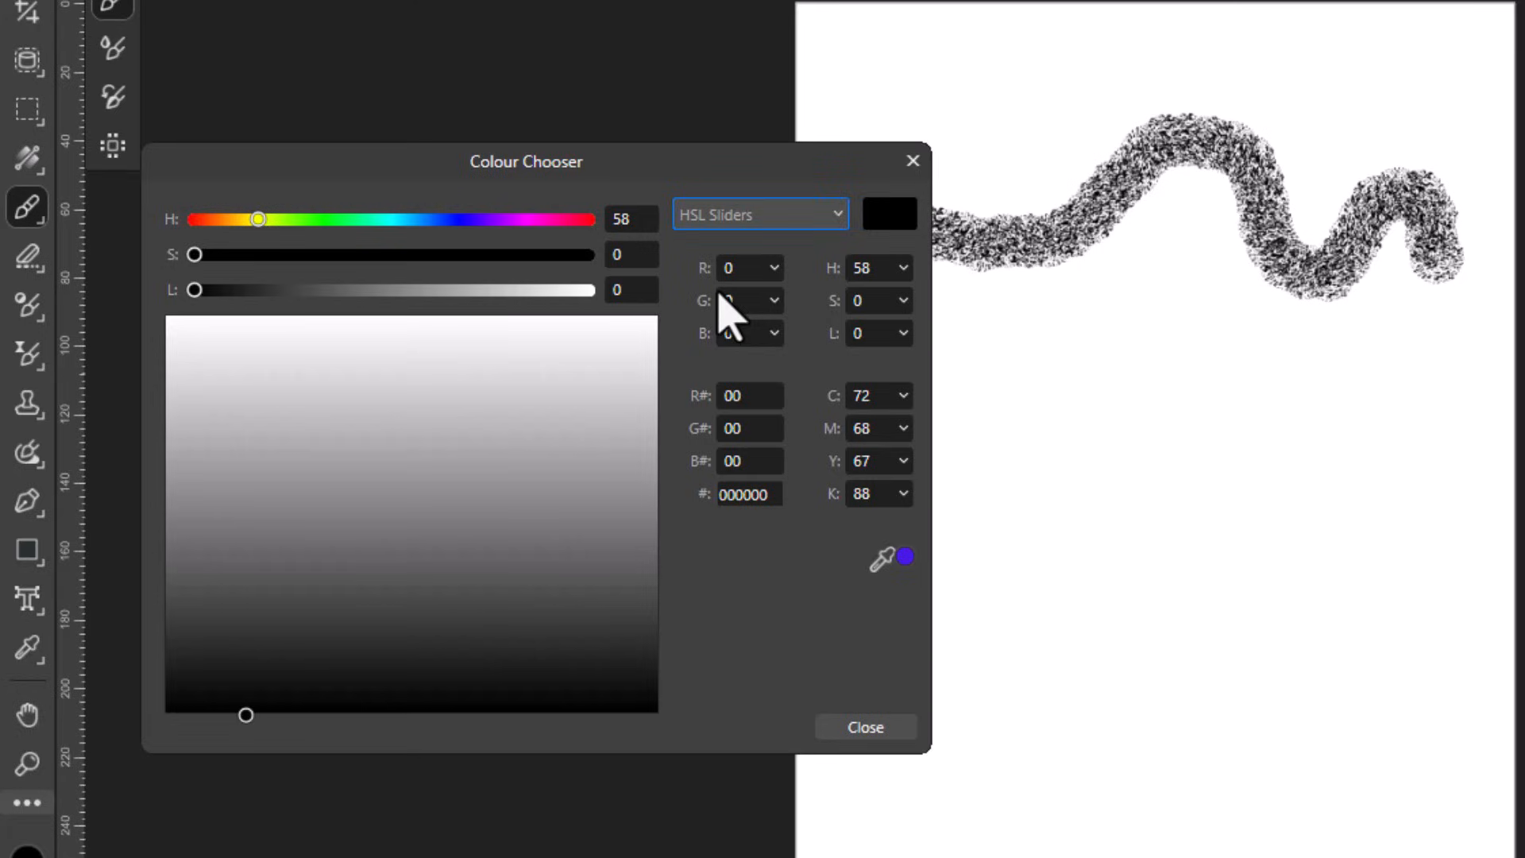
click(838, 215)
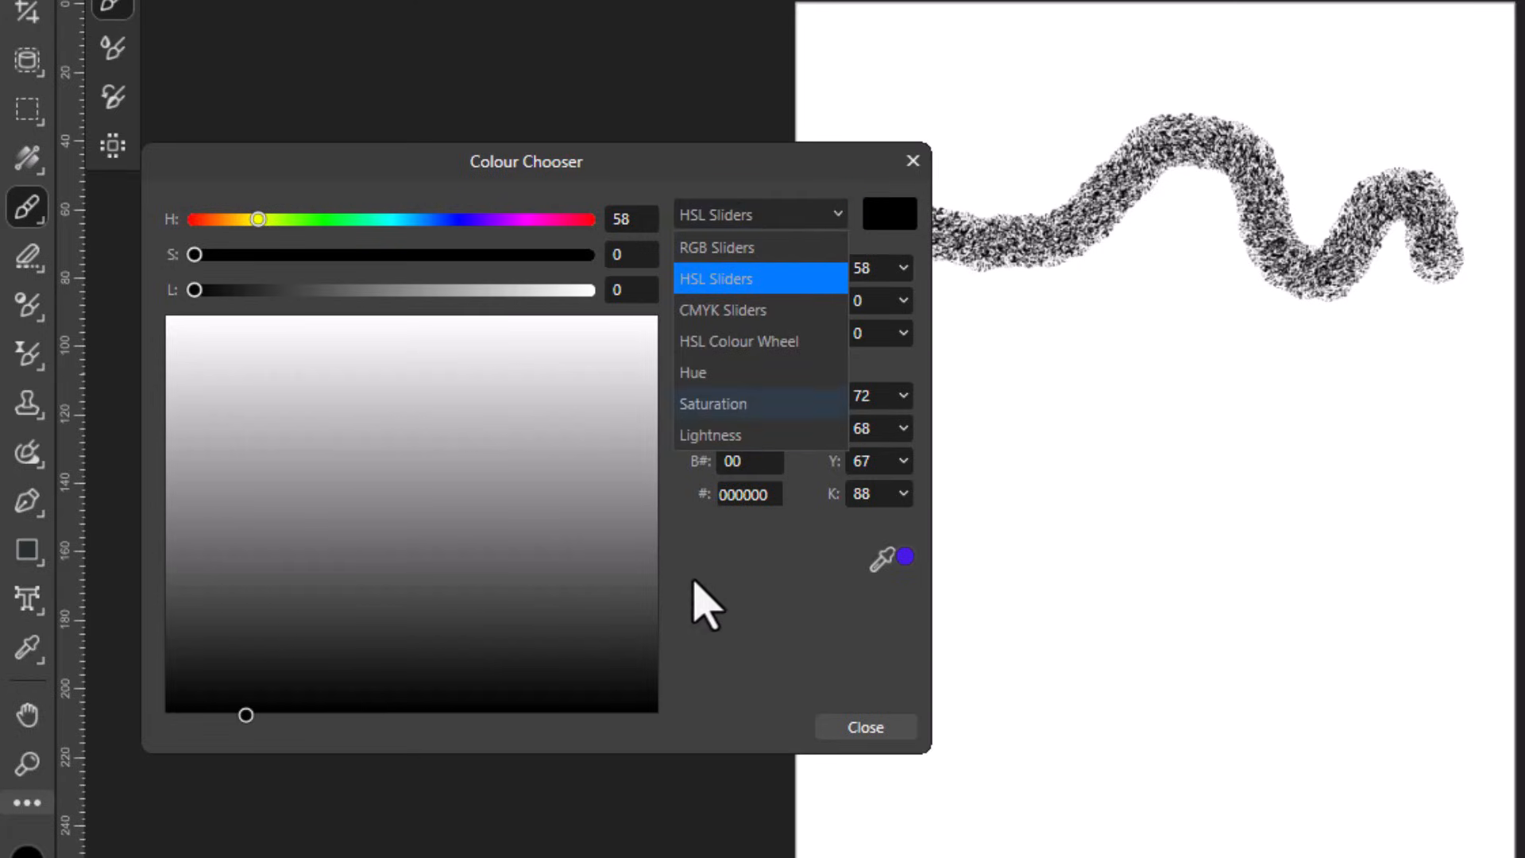
click(742, 342)
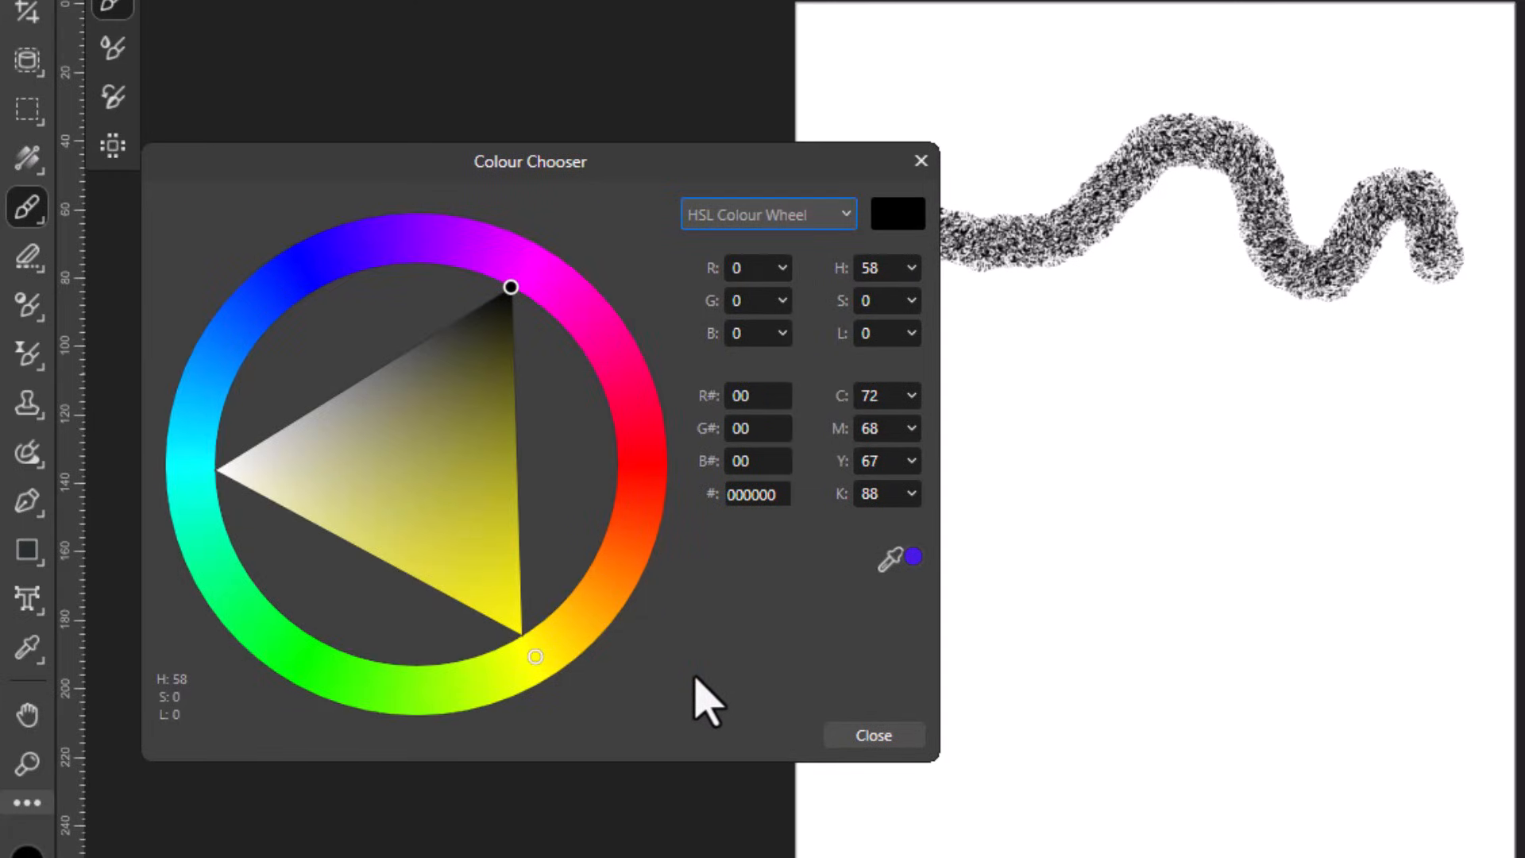